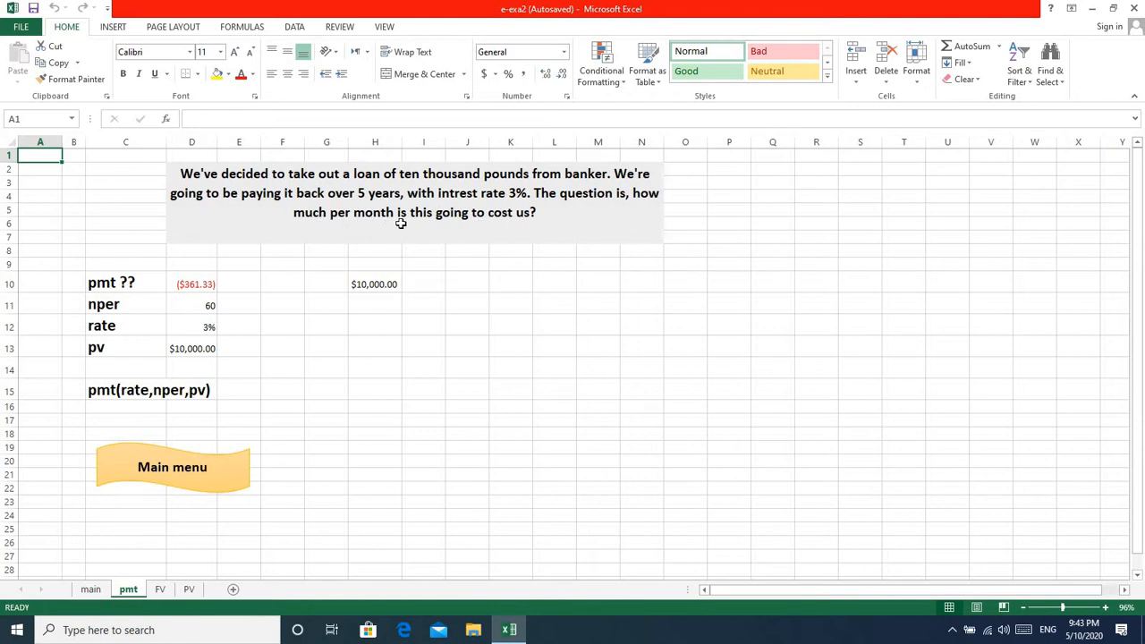
Examine the loan question and the nper and rate values on the pmt sheet.
left_click(308, 204)
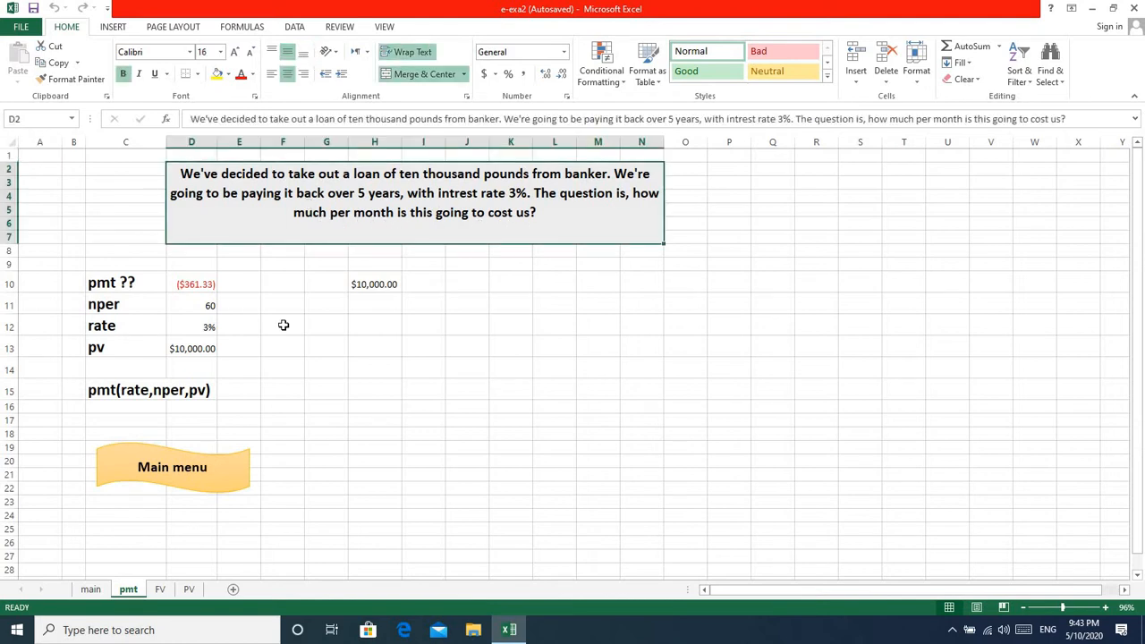
left_click(373, 372)
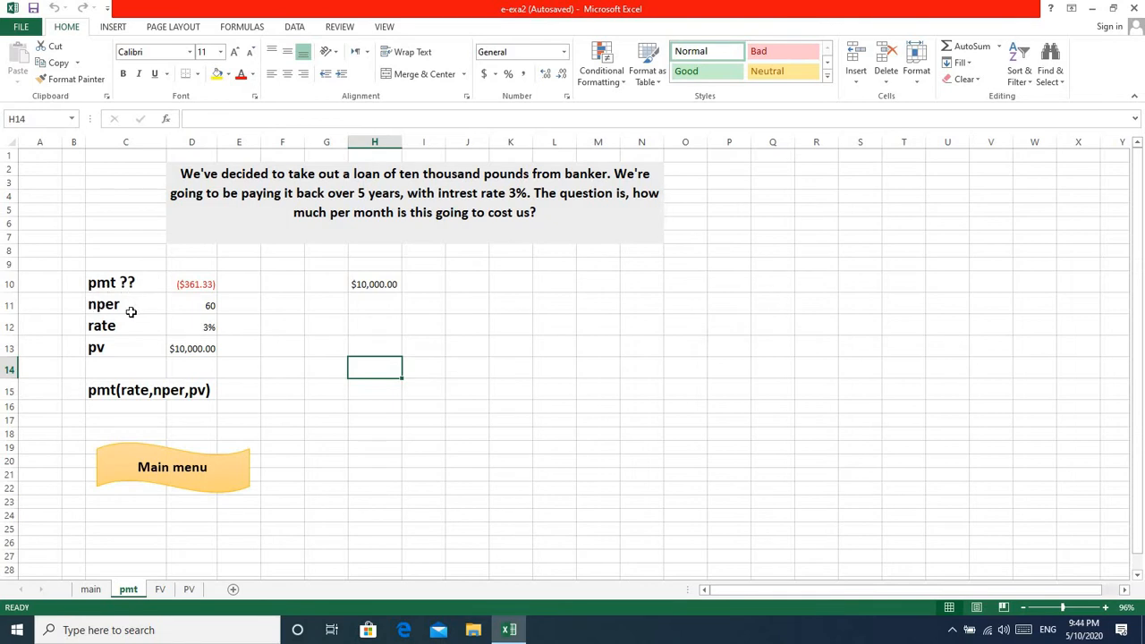
left_click(202, 306)
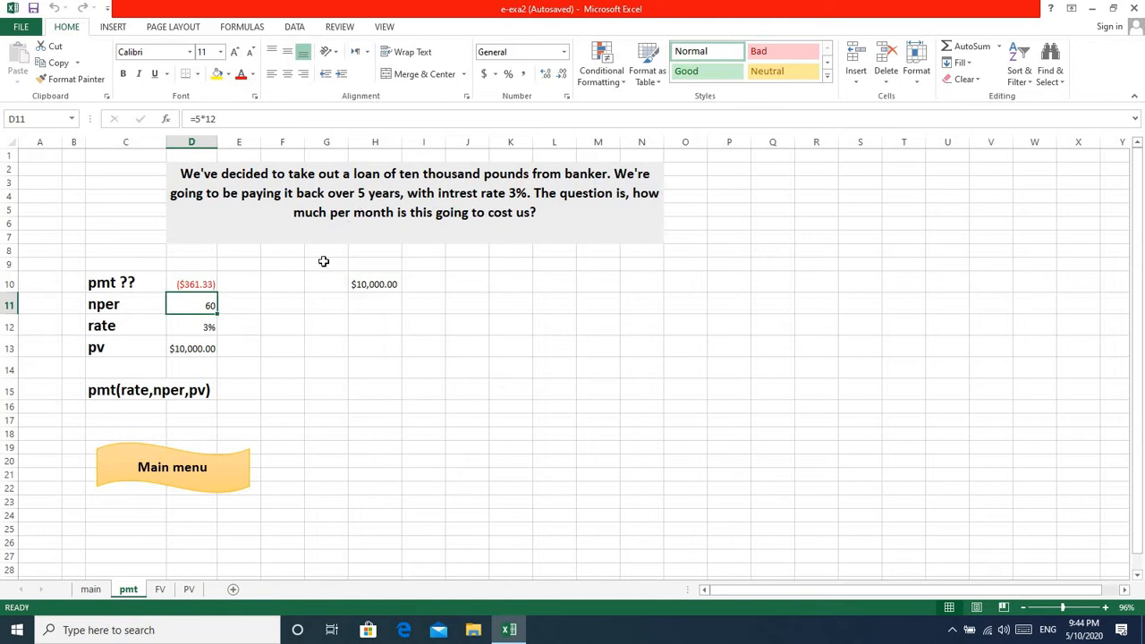
left_click(204, 329)
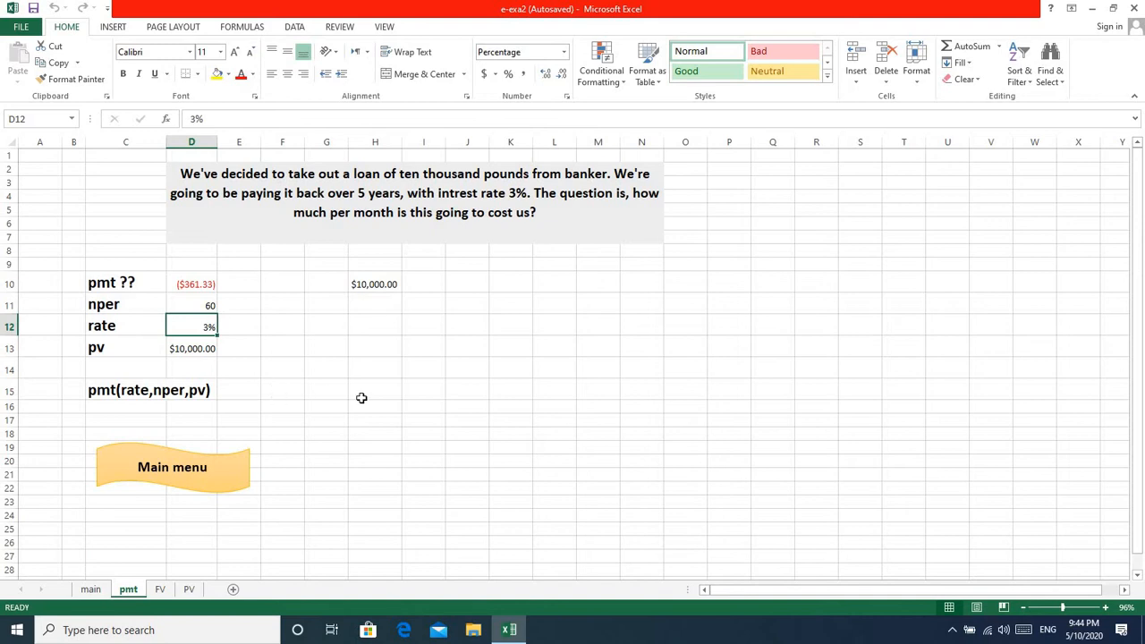
Search for the function "pmt" and insert PMT into cell G15.
left_click(320, 391)
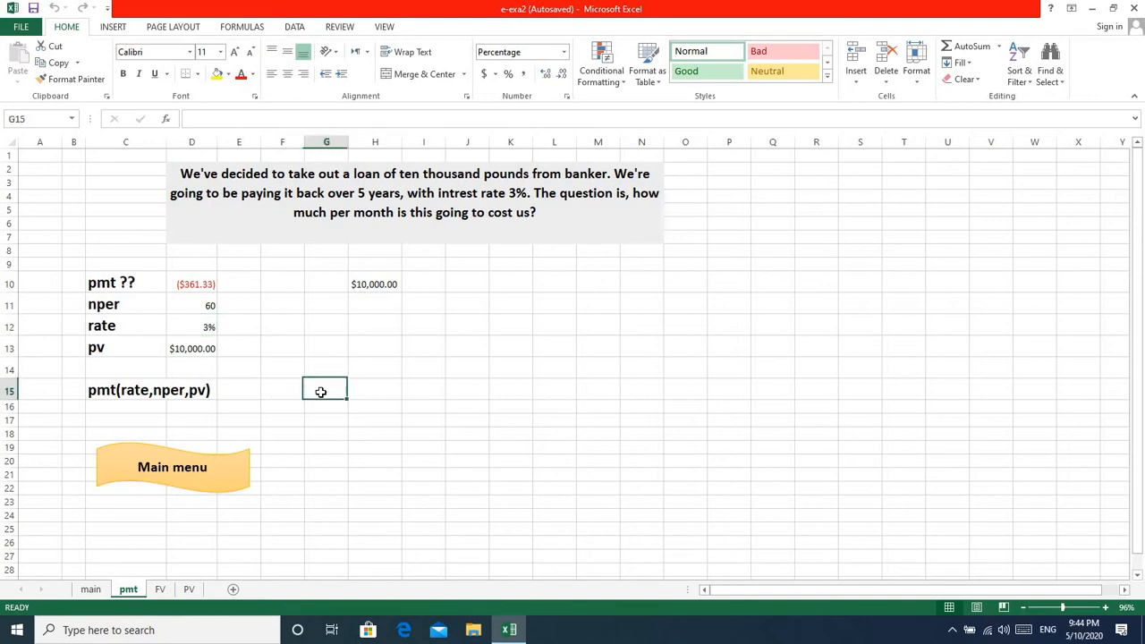
left_click(168, 119)
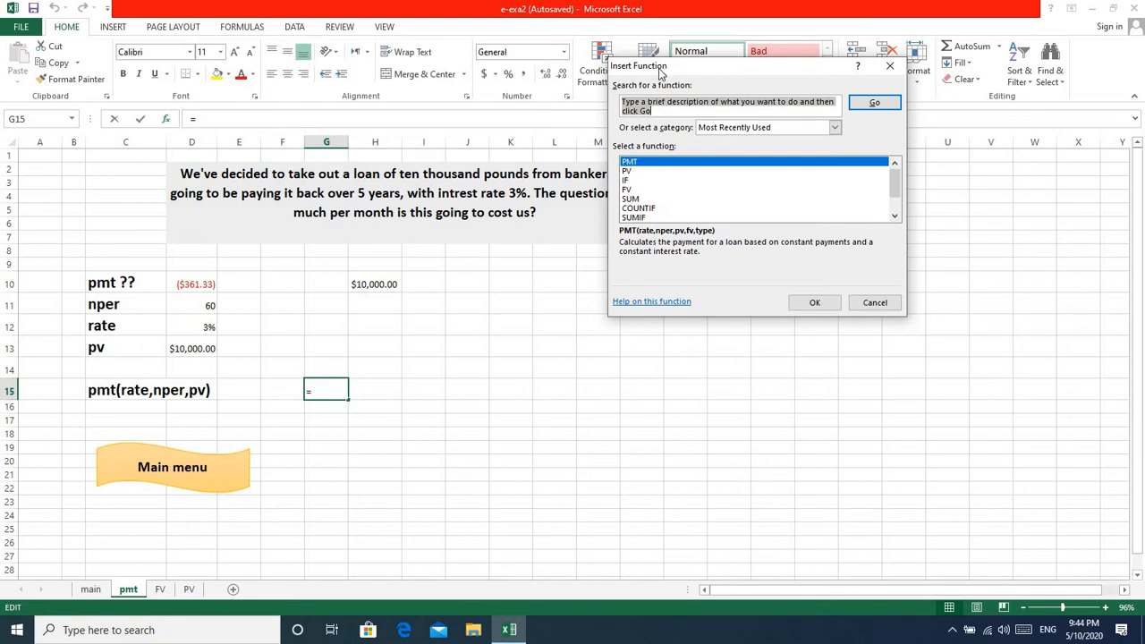
left_click(626, 105)
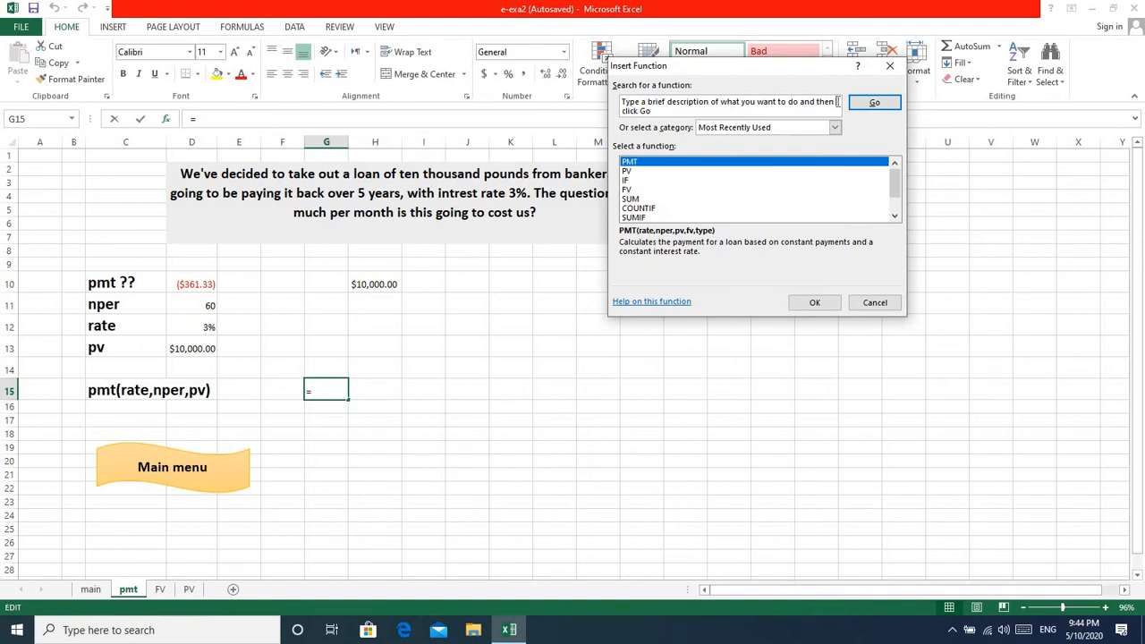
key("BackSpace")
key("BackSpace")
key("BackSpace")
key("BackSpace")
key("BackSpace")
key("BackSpace")
key("BackSpace")
key("BackSpace")
key("BackSpace")
key("BackSpace")
key("BackSpace")
key("BackSpace")
key("BackSpace")
key("BackSpace")
key("BackSpace")
key("BackSpace")
key("BackSpace")
key("BackSpace")
key("BackSpace")
key("BackSpace")
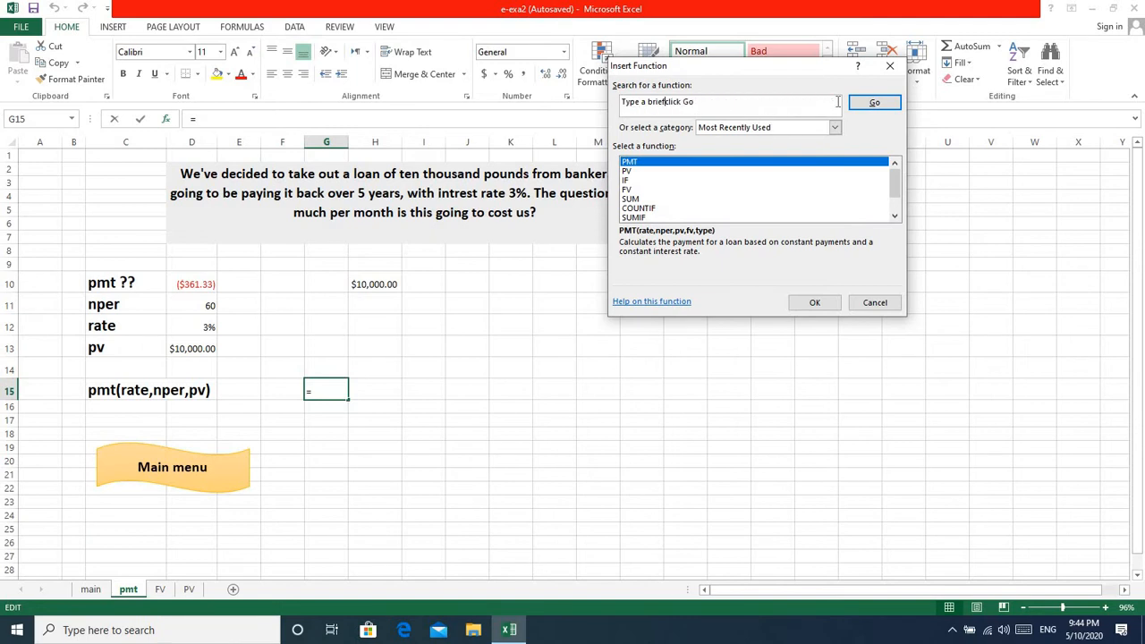
key("BackSpace")
key("BackSpace")
key("BackSpace")
key("BackSpace")
key("BackSpace")
key("BackSpace")
key("BackSpace")
key("BackSpace")
key("BackSpace")
key("BackSpace")
key("BackSpace")
key("BackSpace")
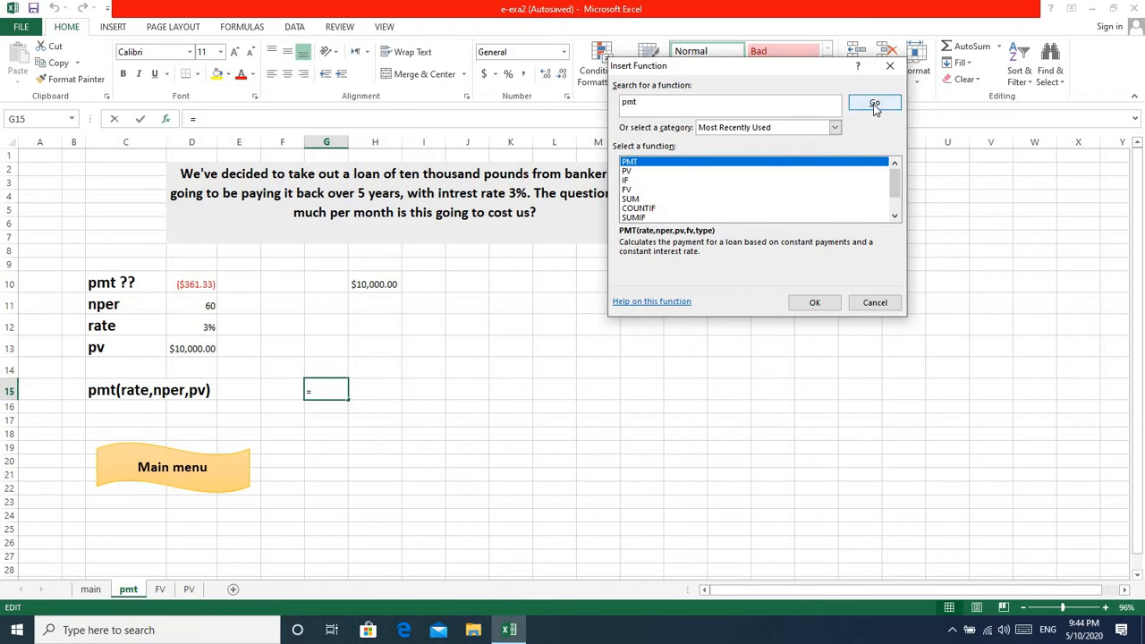
left_click(875, 104)
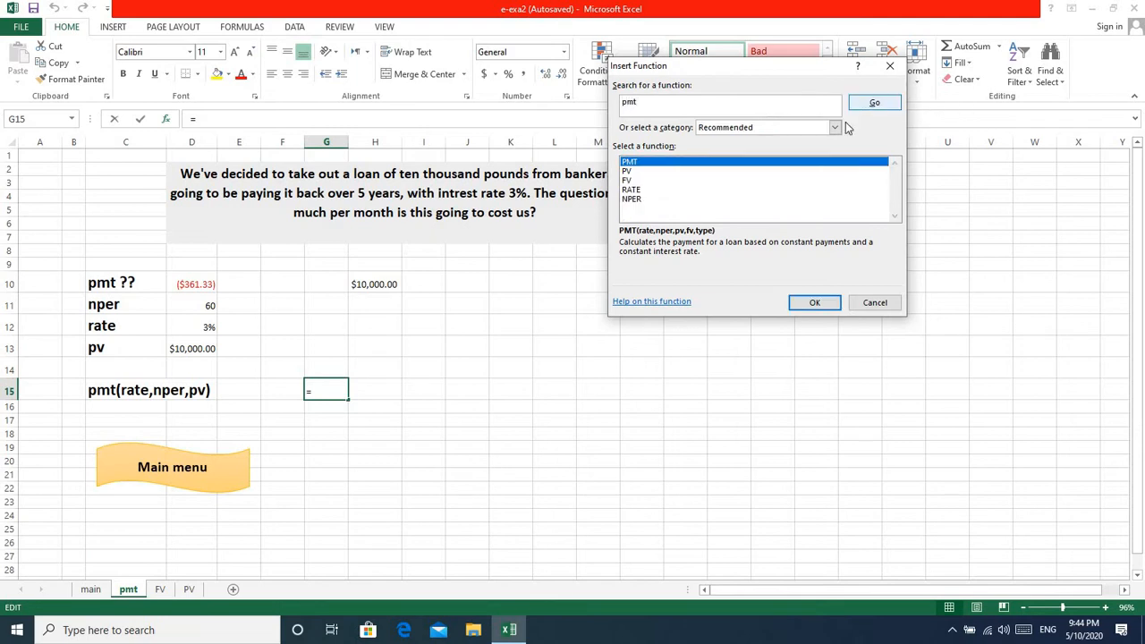
left_click(816, 303)
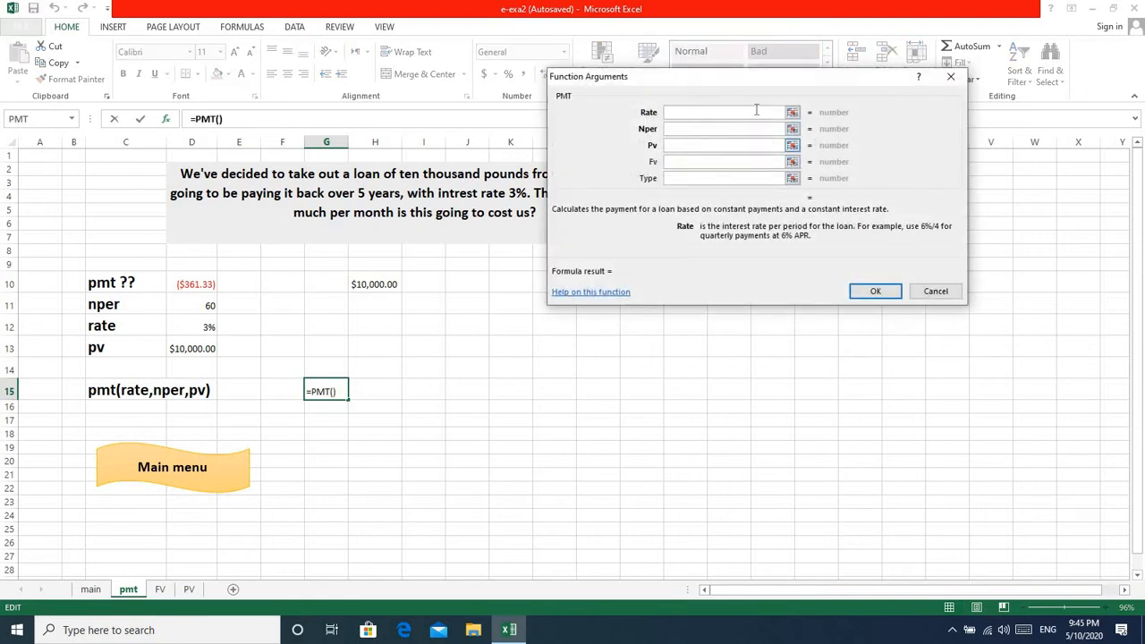
Complete the PMT function in G15 with Rate D12, Nper D11 and Pv D13.
left_click_drag(738, 75, 771, 199)
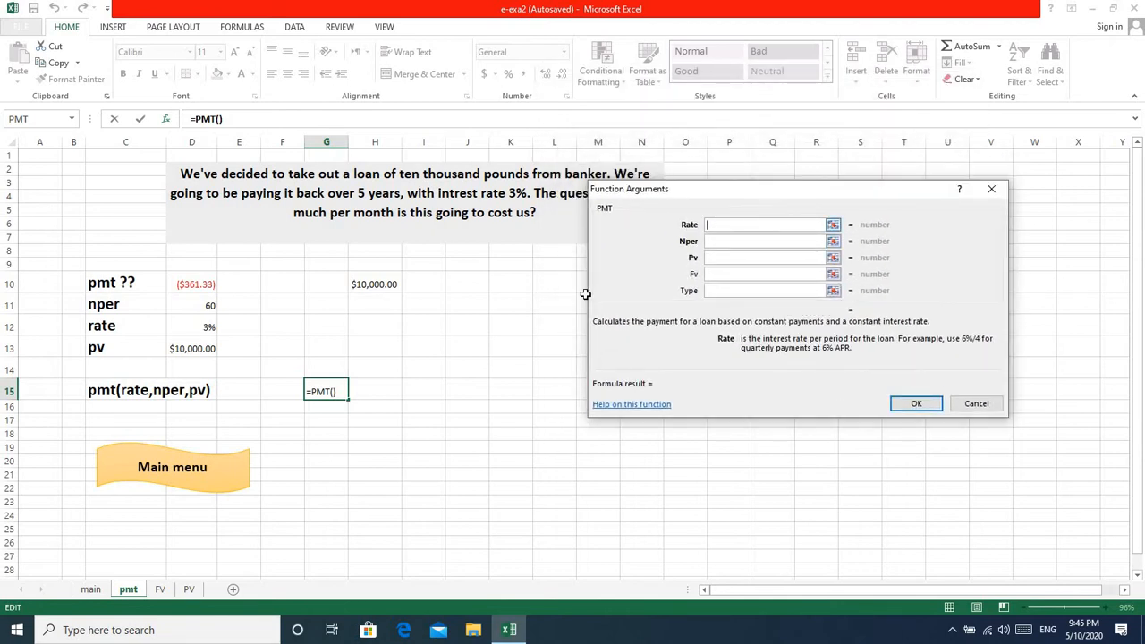
left_click(205, 327)
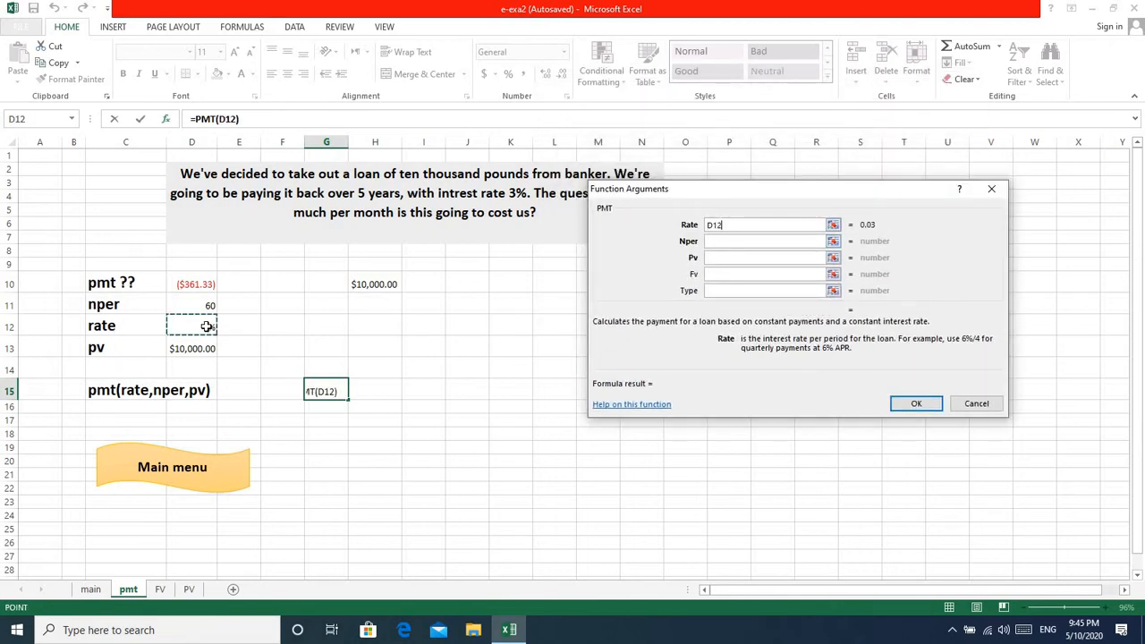
left_click(713, 241)
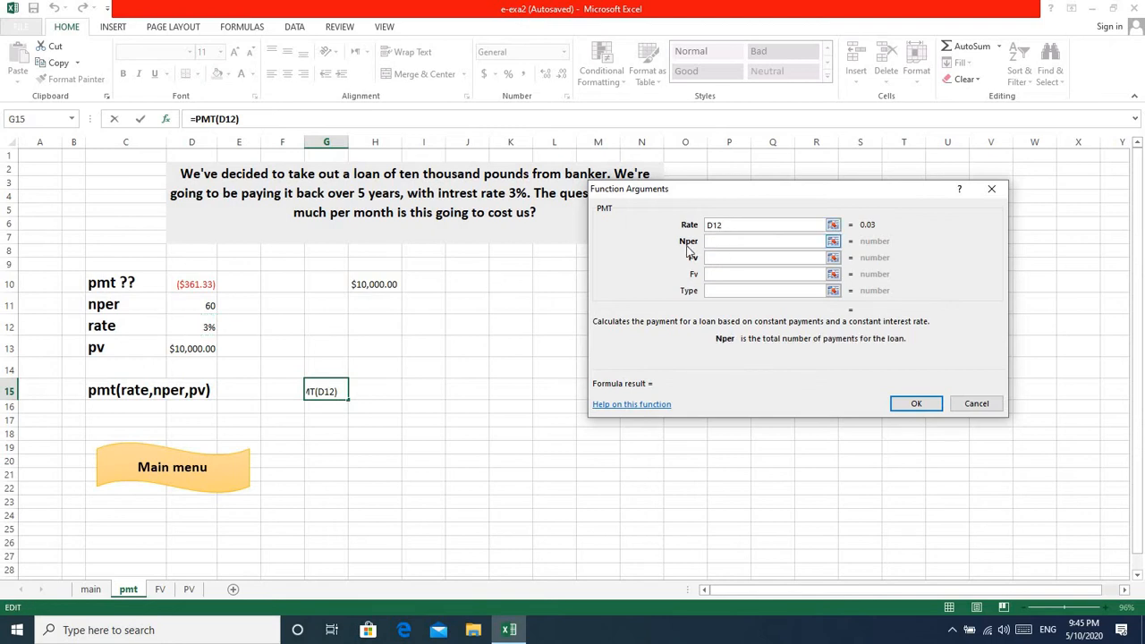
left_click(194, 302)
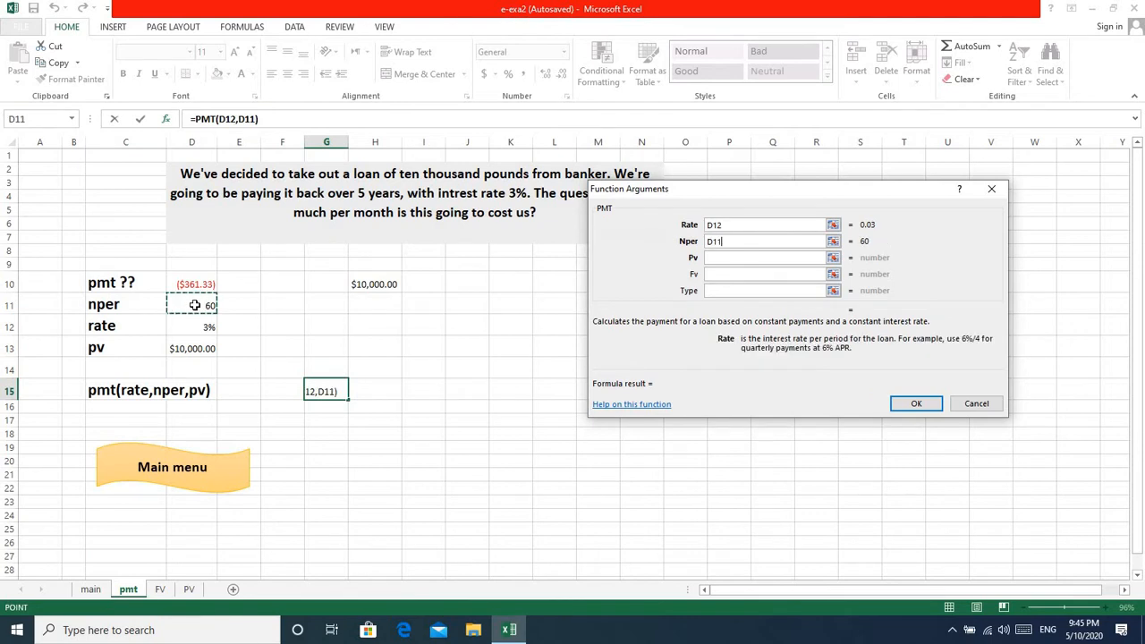
left_click(711, 257)
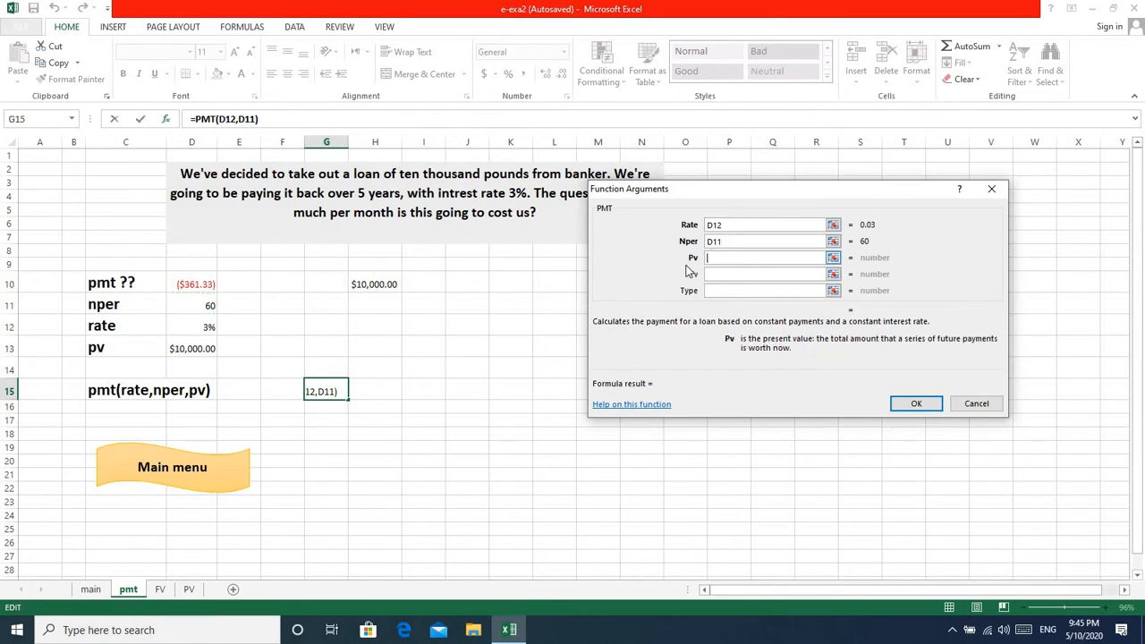
left_click(186, 350)
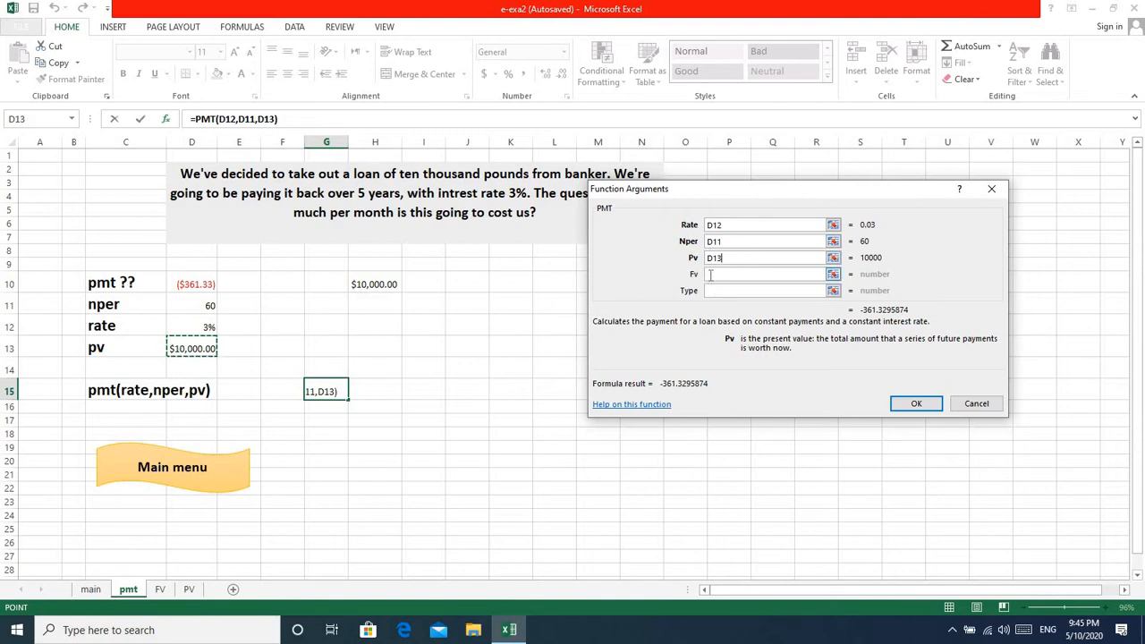
left_click(917, 404)
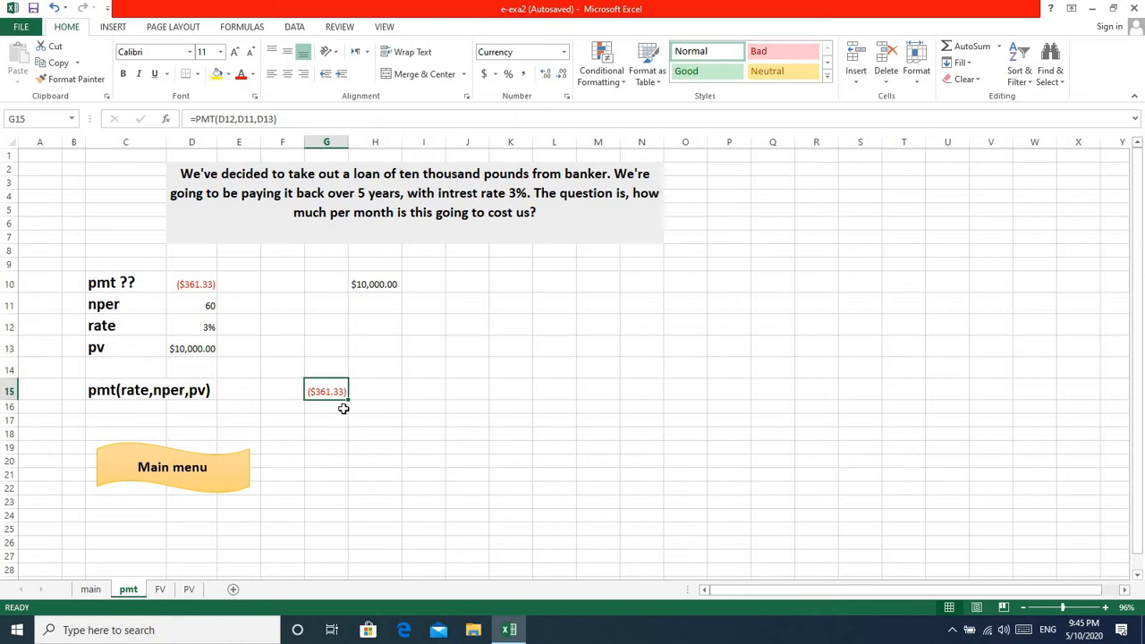
left_click(343, 408)
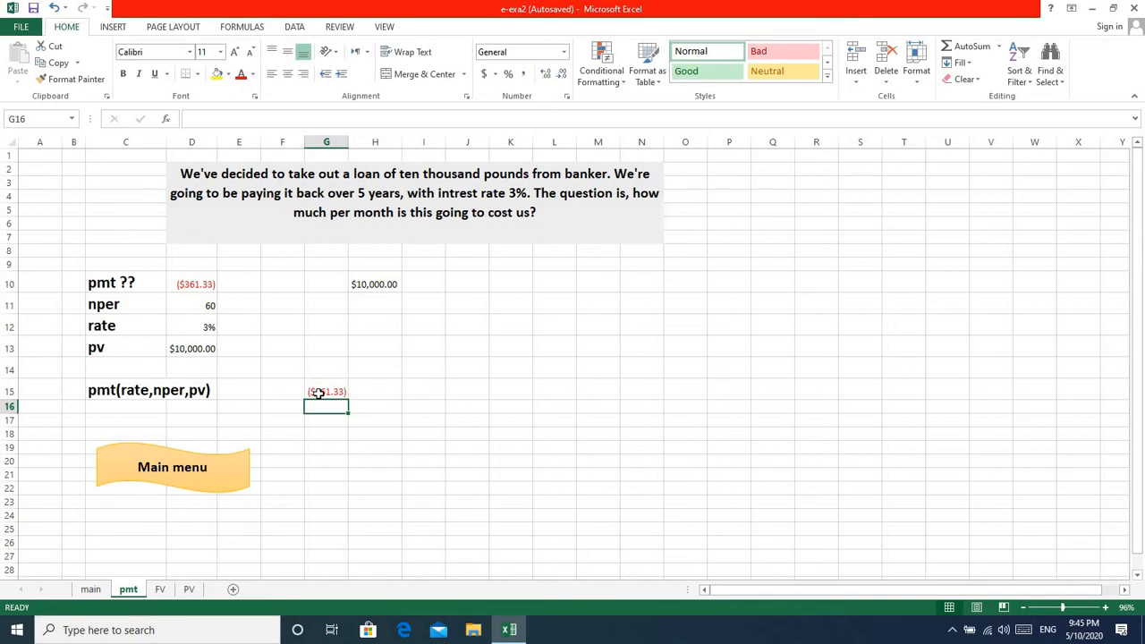
left_click(330, 391)
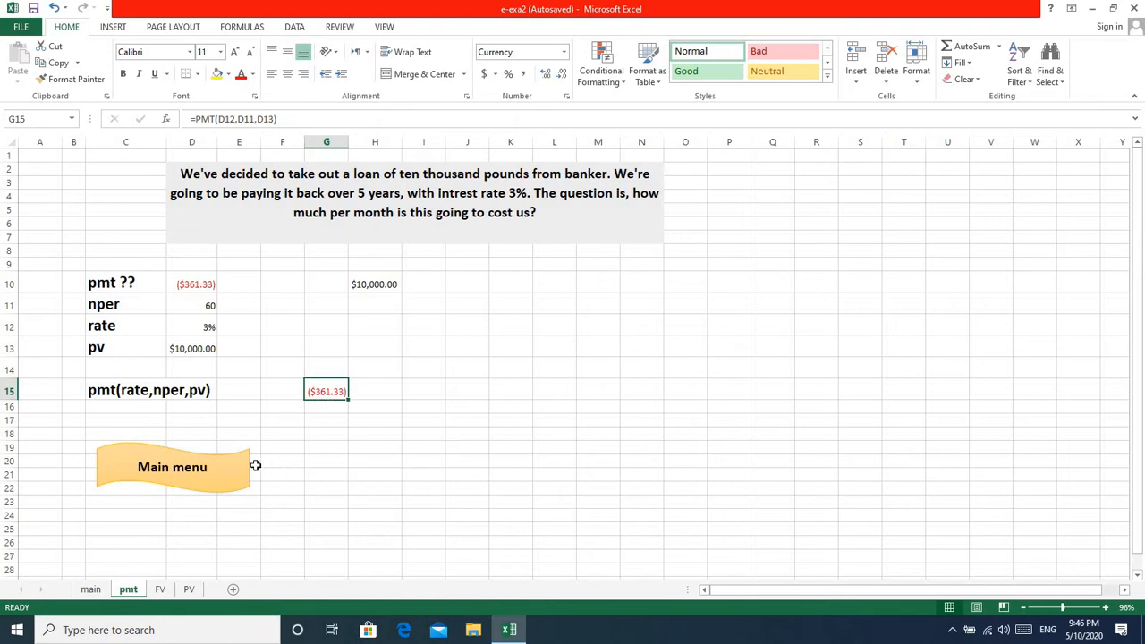
Go to the FV sheet by way of the main menu sheet and insert the FV function into cell F16.
left_click(214, 471)
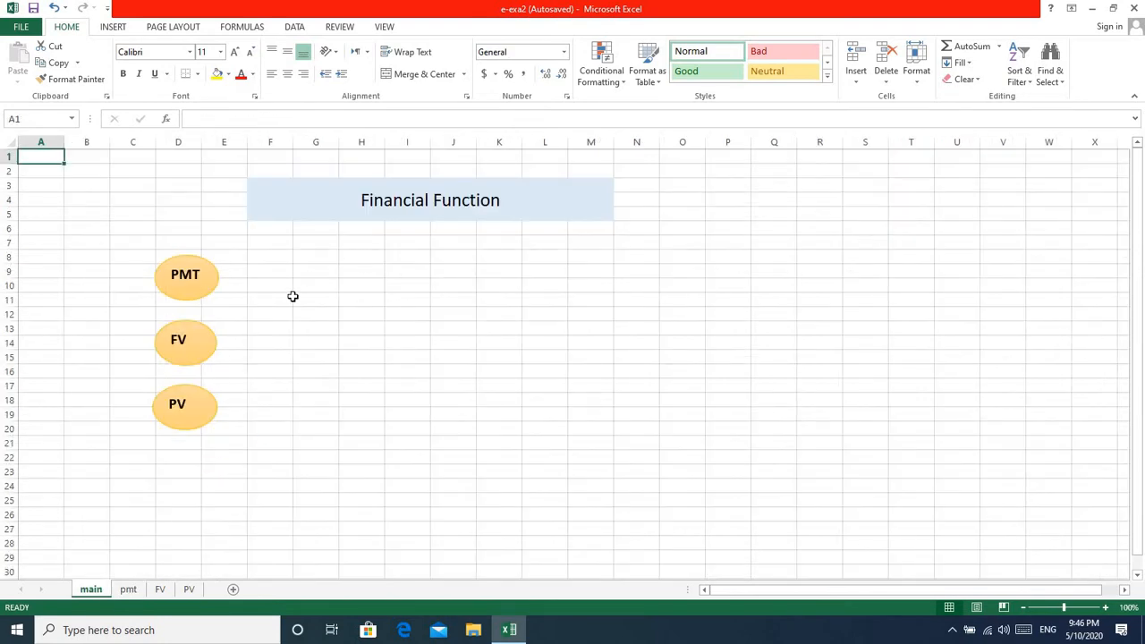
left_click(183, 344)
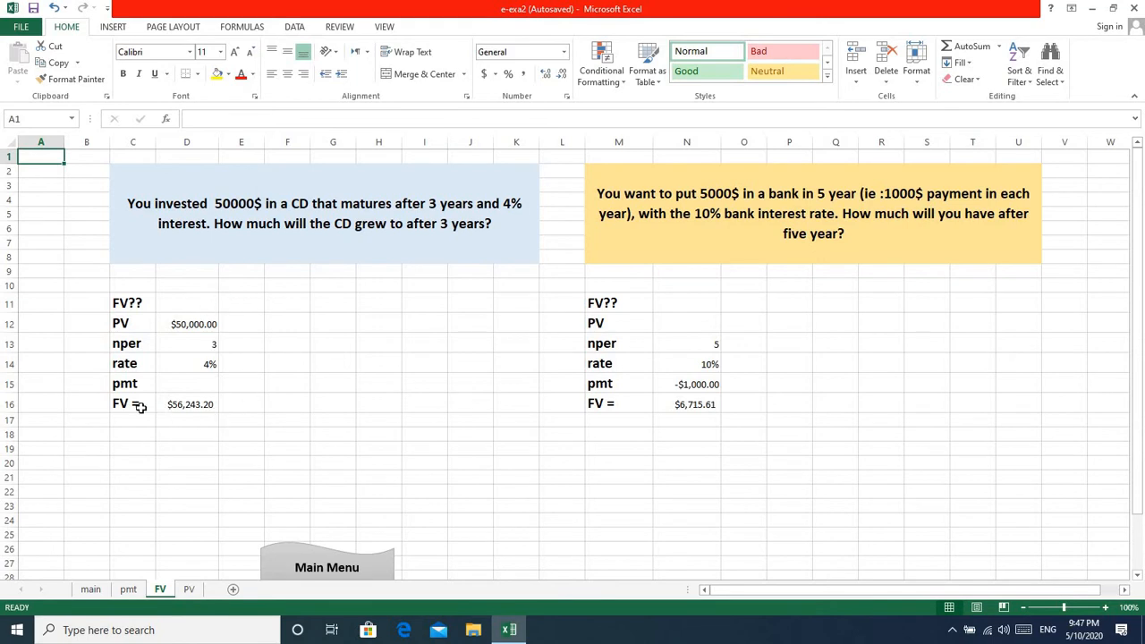
left_click(280, 402)
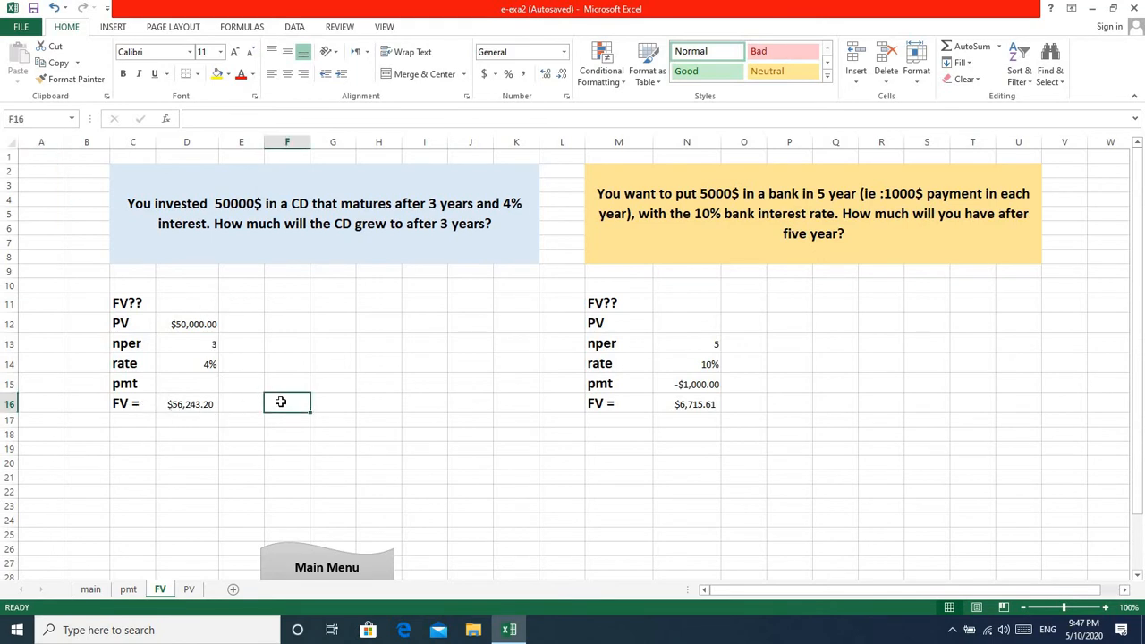
left_click(167, 119)
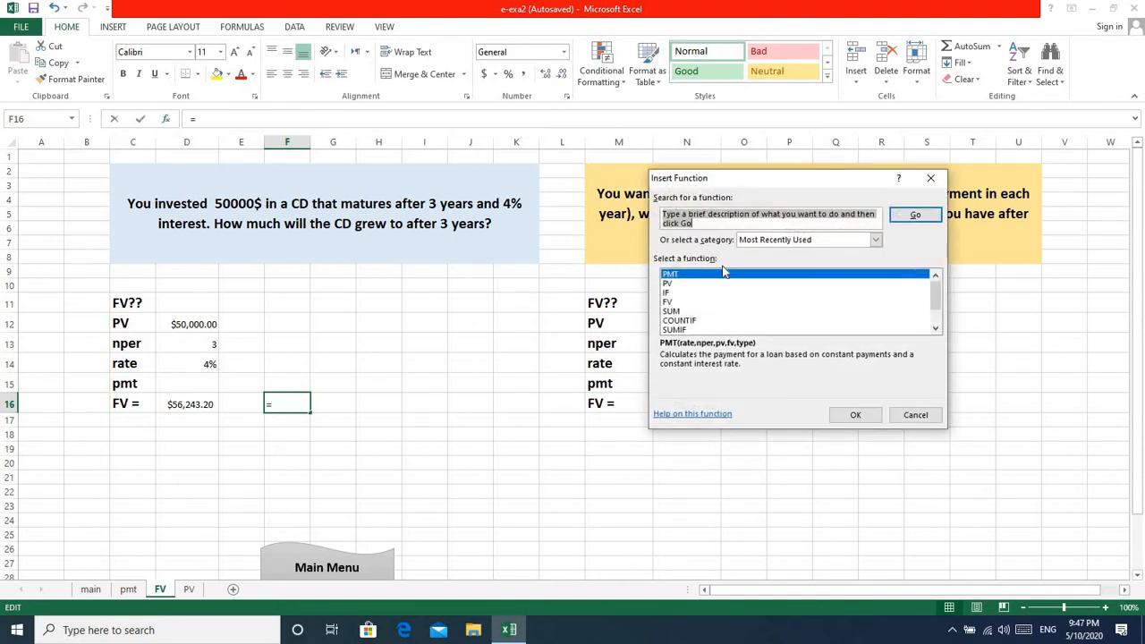
left_click(667, 303)
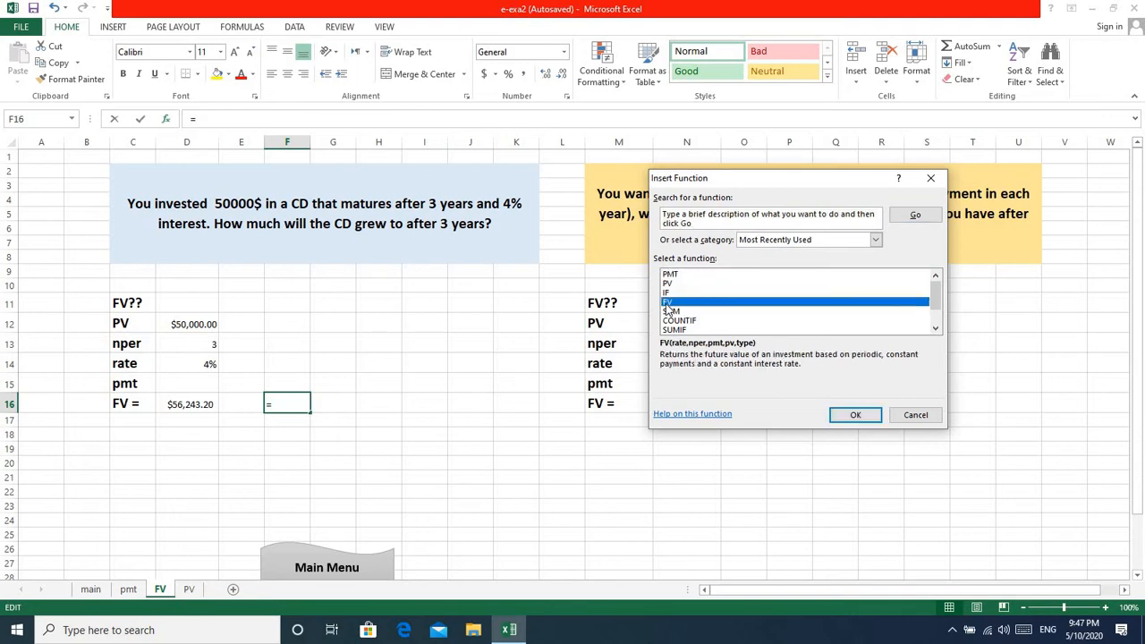
left_click(856, 416)
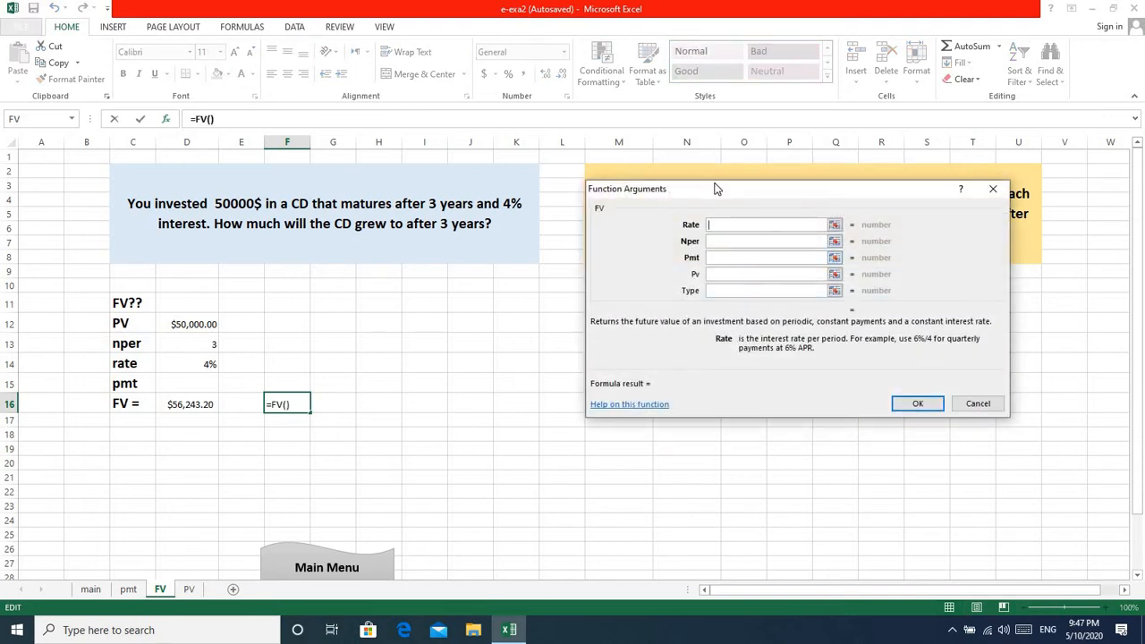
Set the FV function's Rate to D14 and Nper to D13 in F16, leaving Pmt empty.
left_click_drag(713, 188, 641, 194)
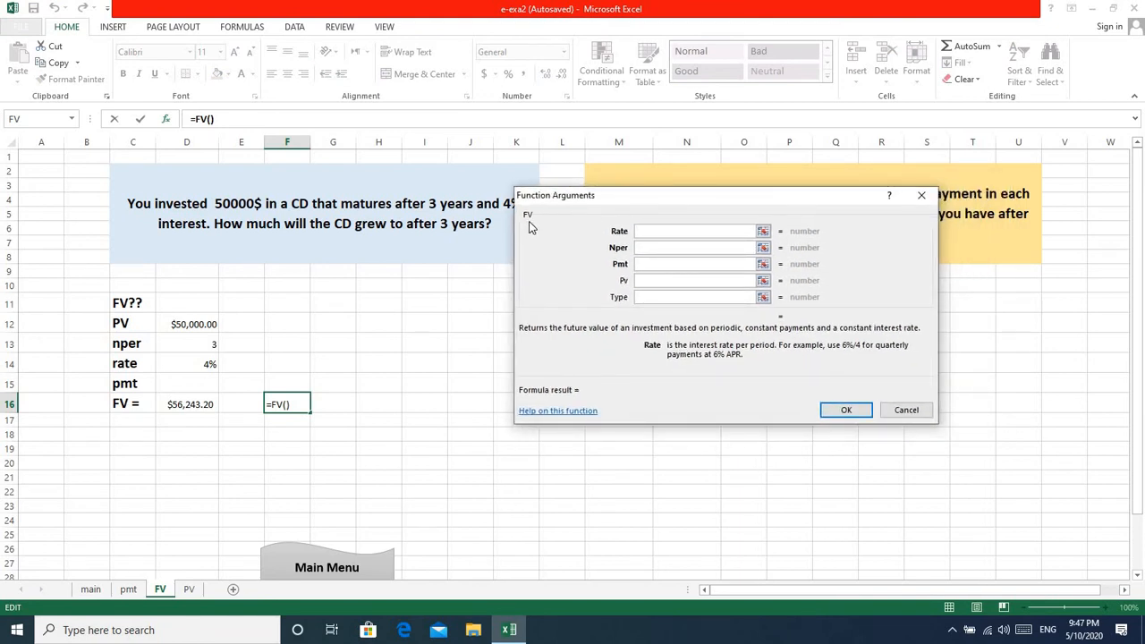
left_click(204, 364)
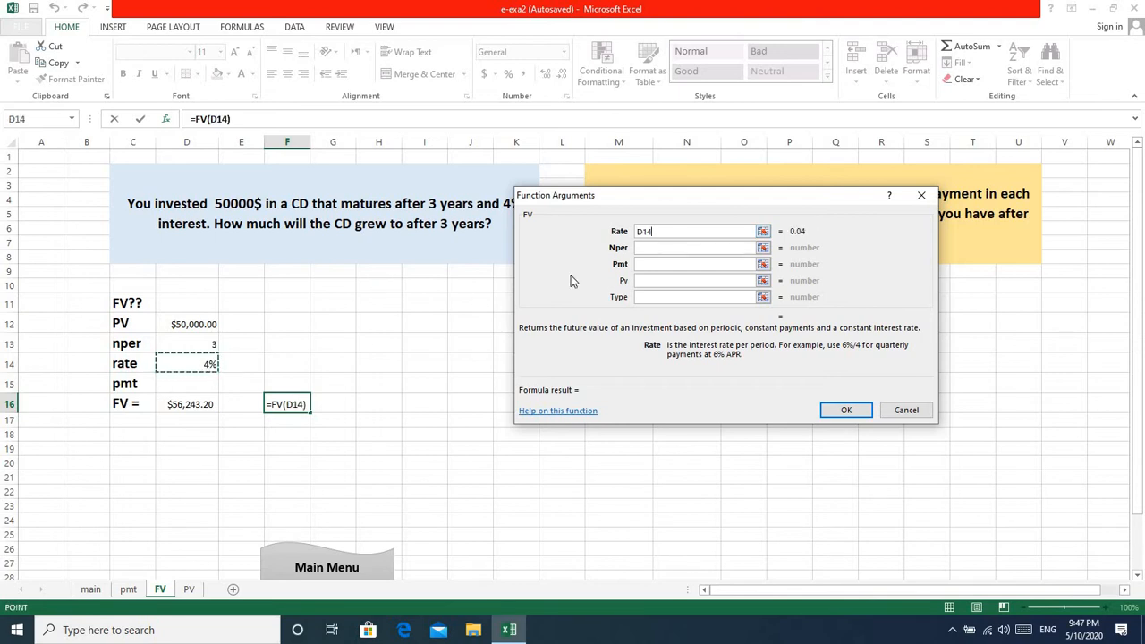
left_click(648, 248)
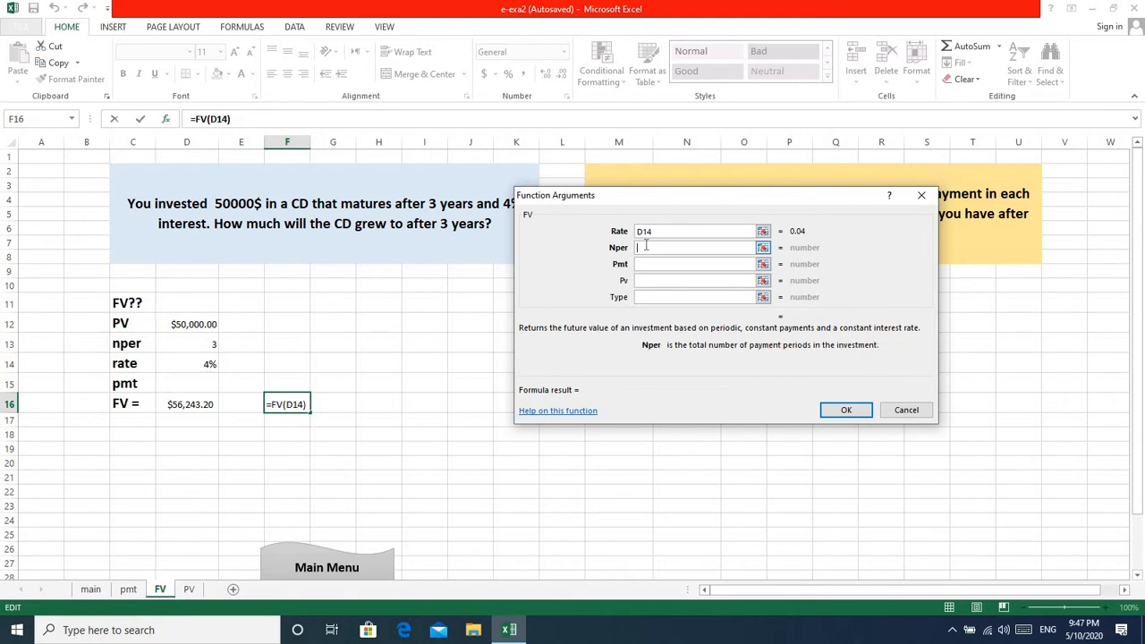
left_click(208, 345)
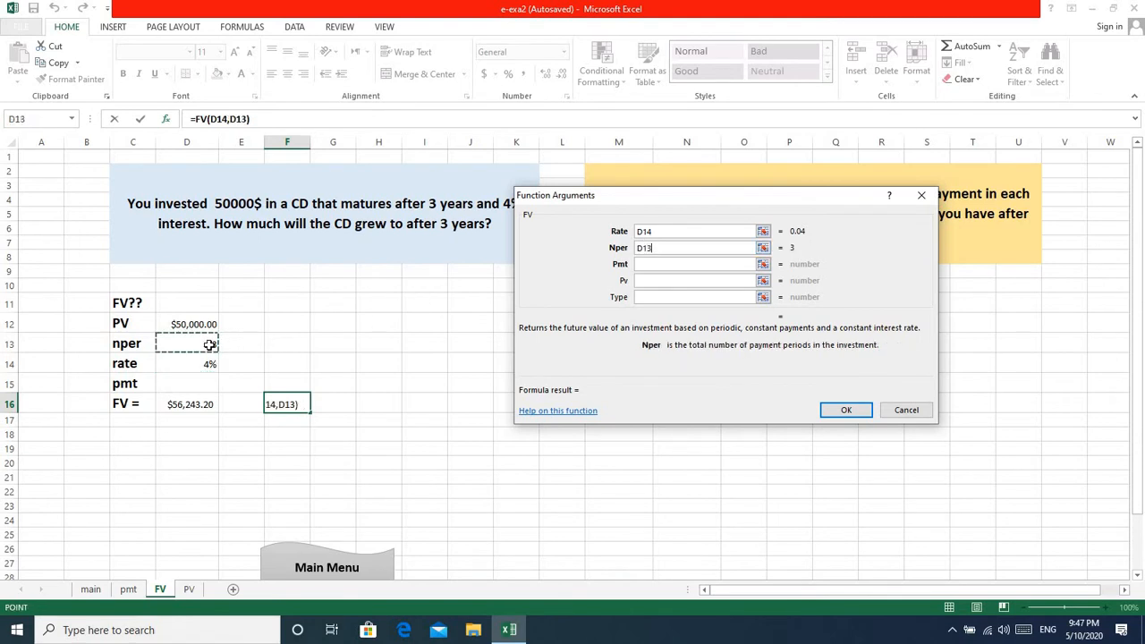
left_click(644, 263)
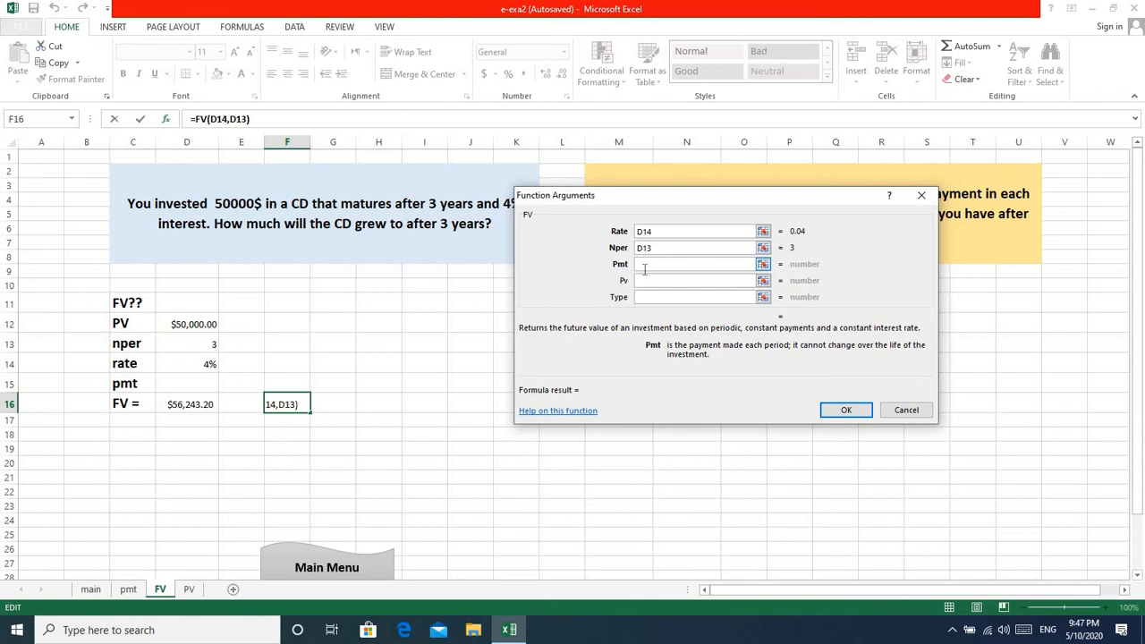
Enter -D12 as the Pv argument and complete the FV function in F16.
left_click(640, 280)
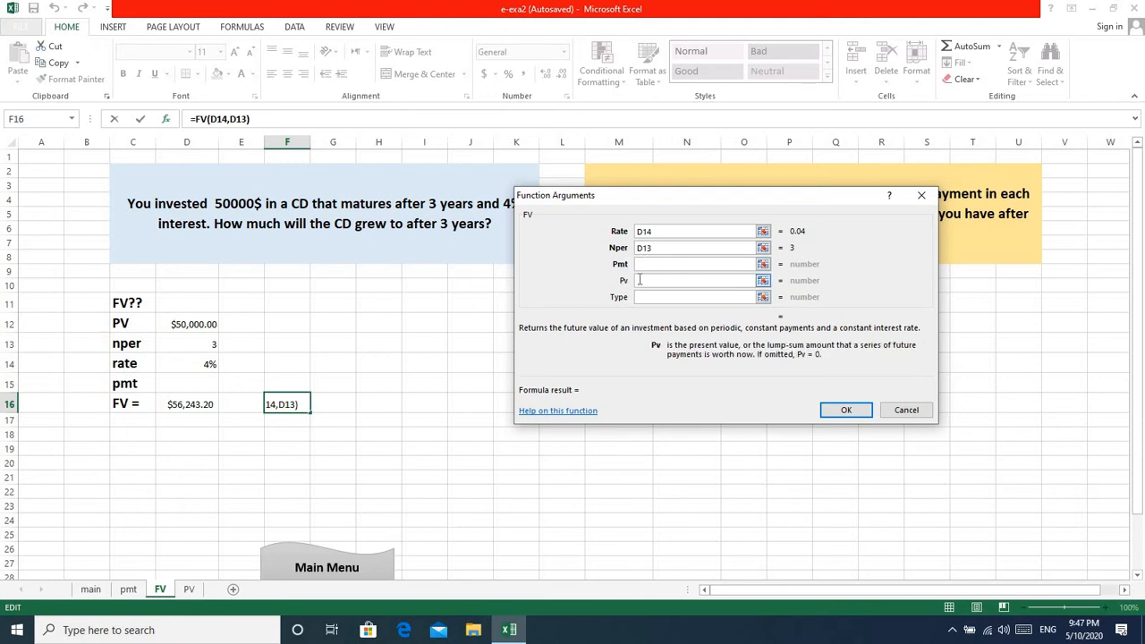
left_click(191, 327)
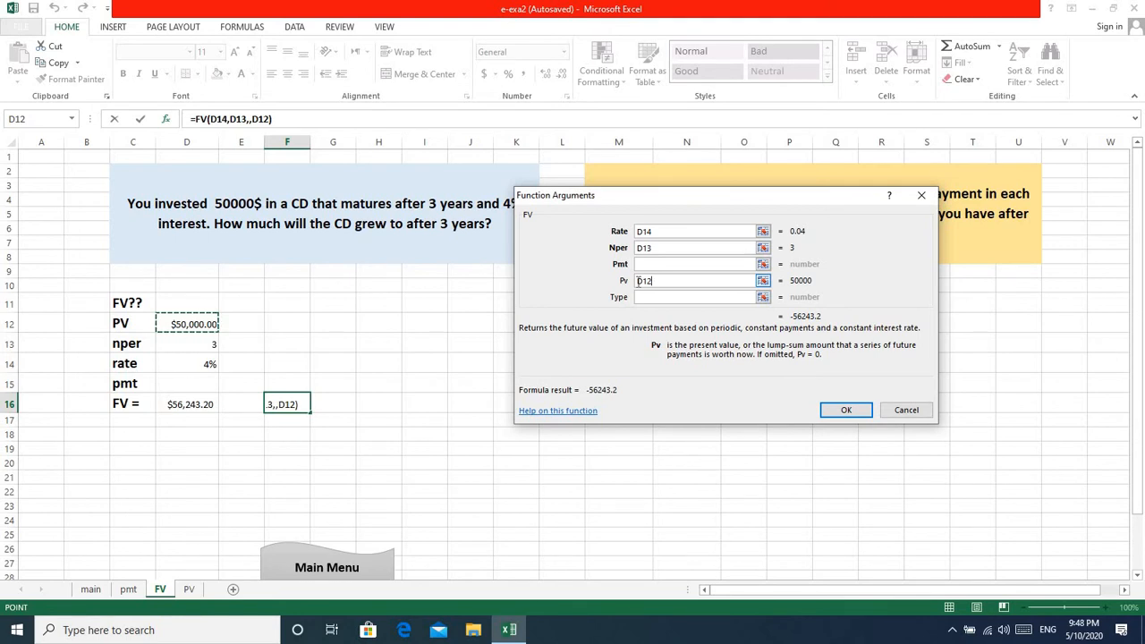
type("-")
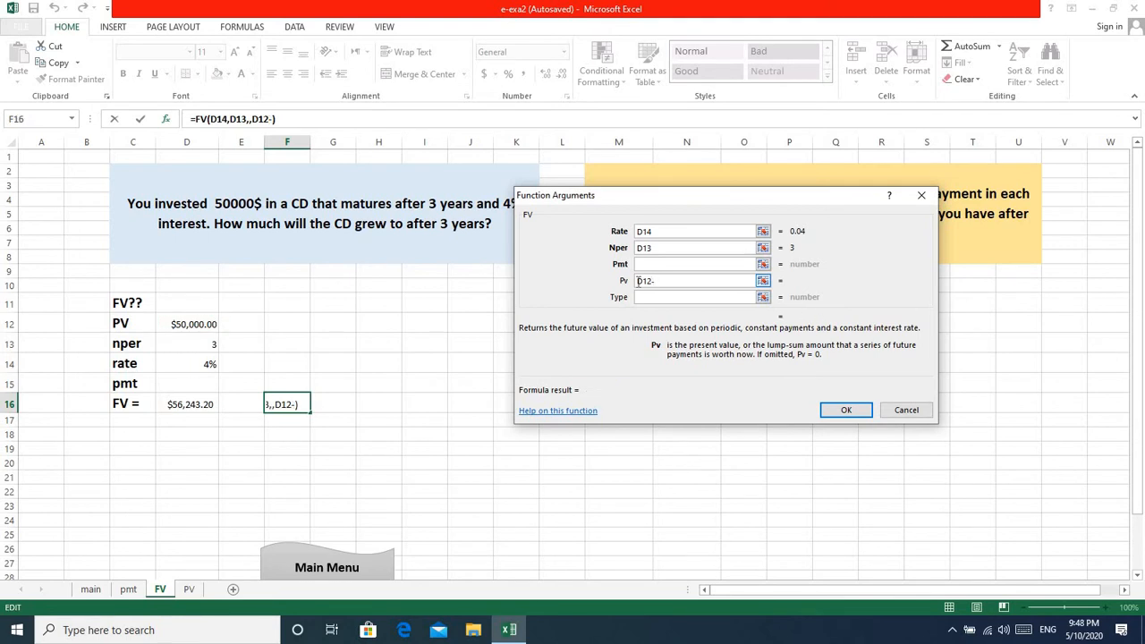
key("BackSpace")
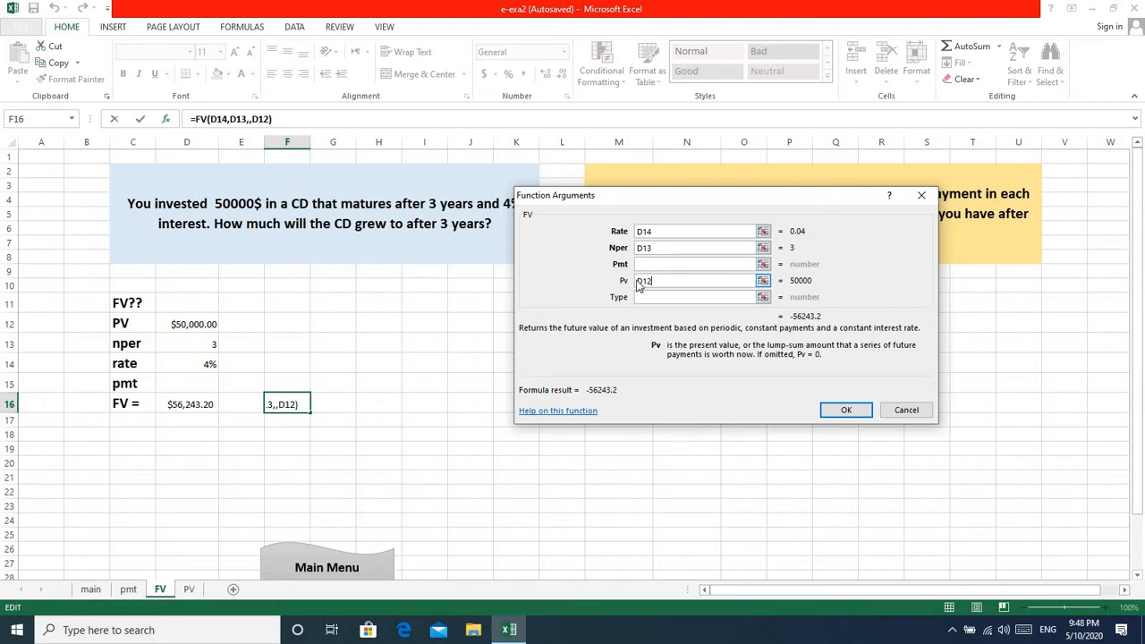
key("BackSpace")
key("BackSpace")
key("BackSpace")
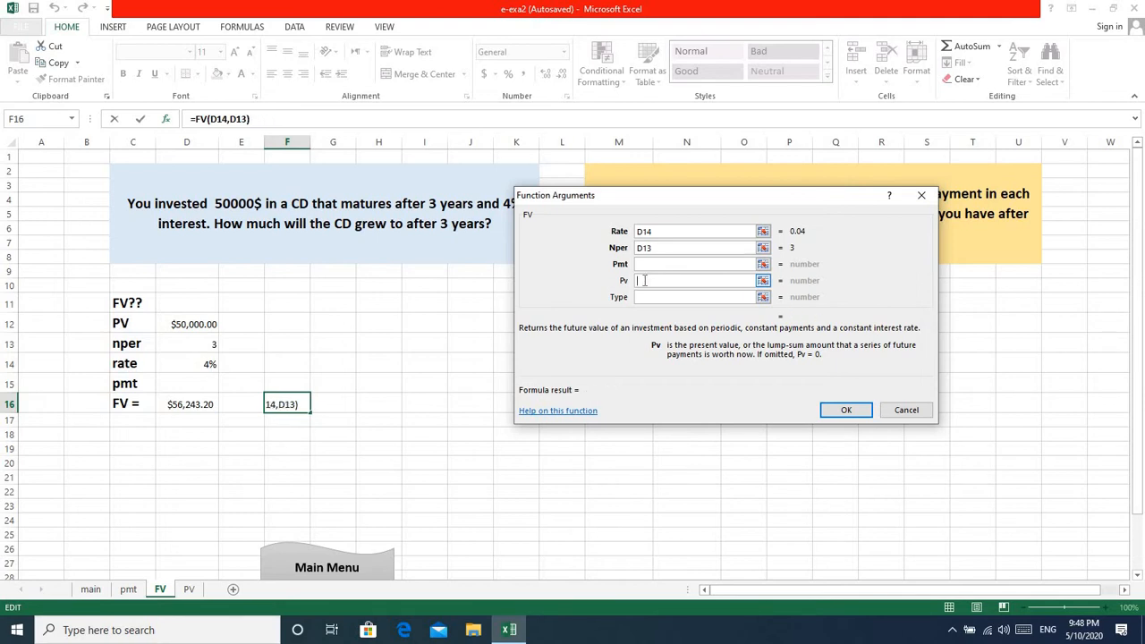
type("-")
left_click(203, 323)
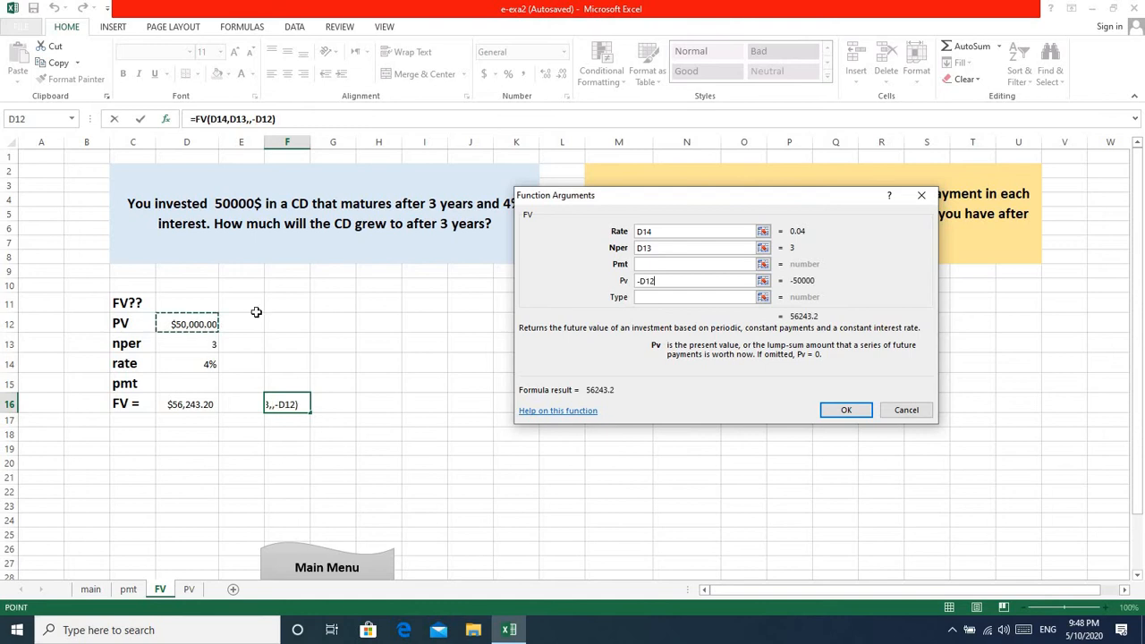
left_click(845, 410)
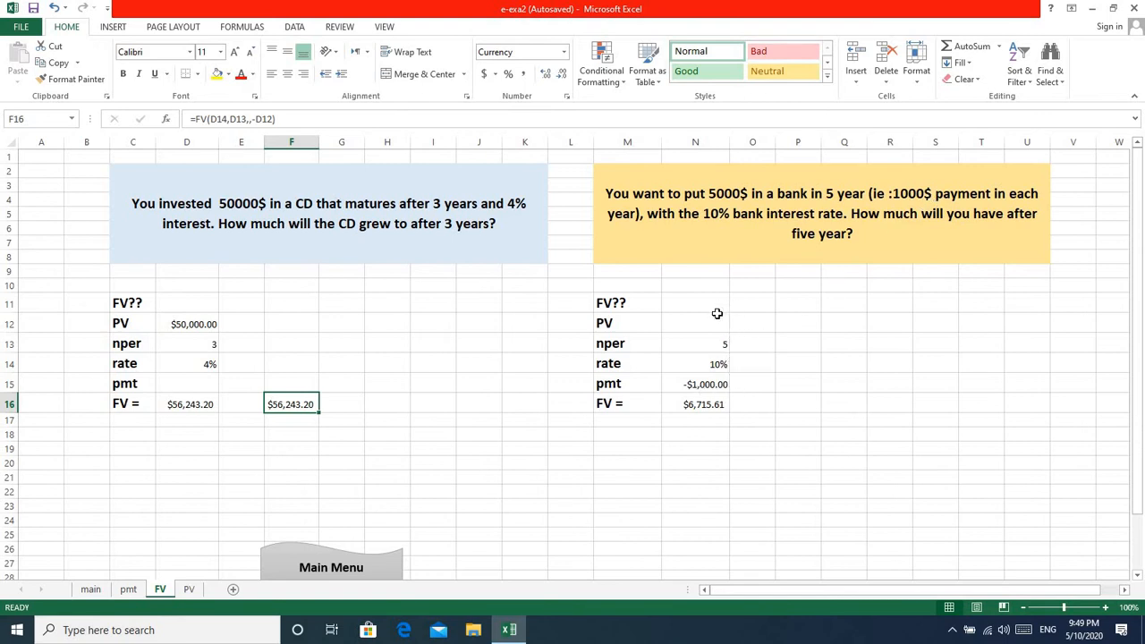
Insert the FV function into cell P16 and move its arguments dialog clear of the second question's data.
left_click(792, 407)
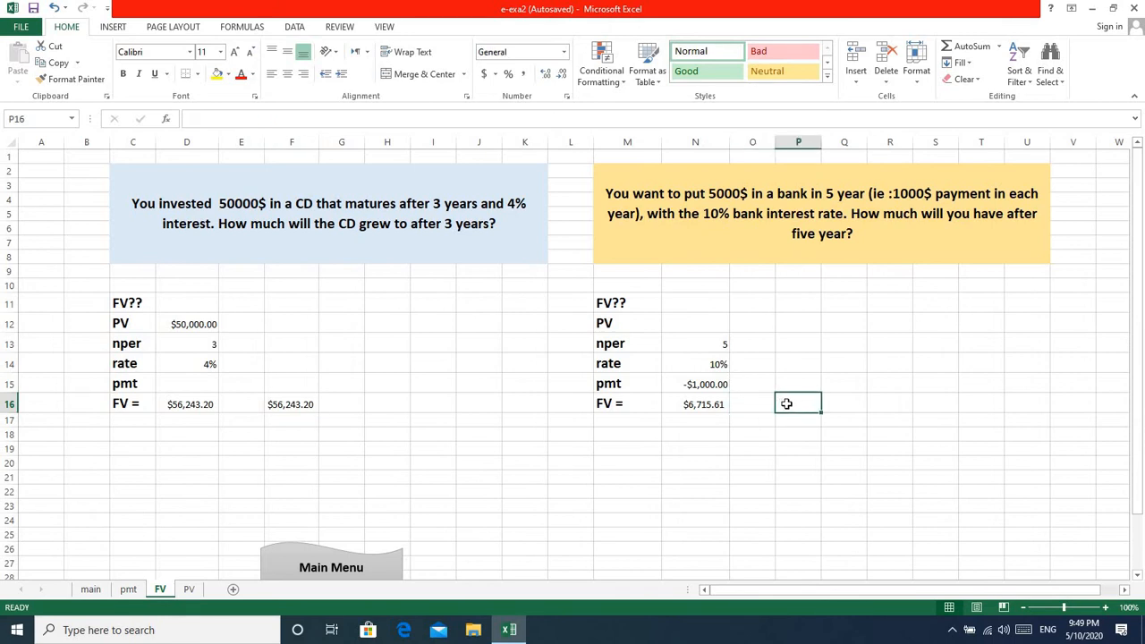
left_click(166, 121)
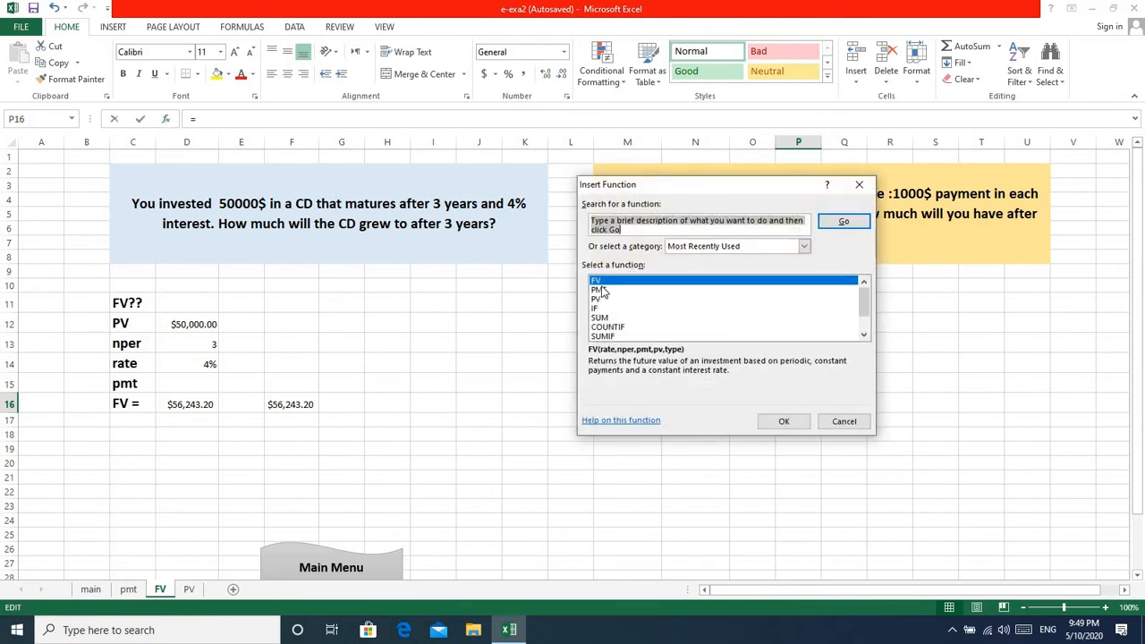
left_click(785, 421)
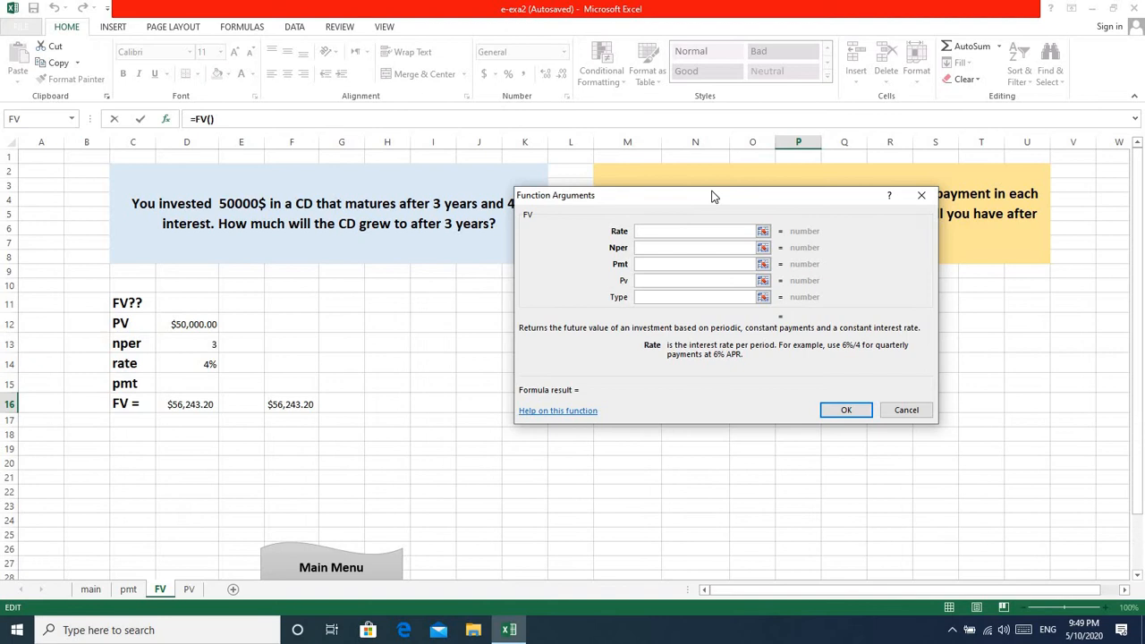
left_click_drag(722, 187, 346, 158)
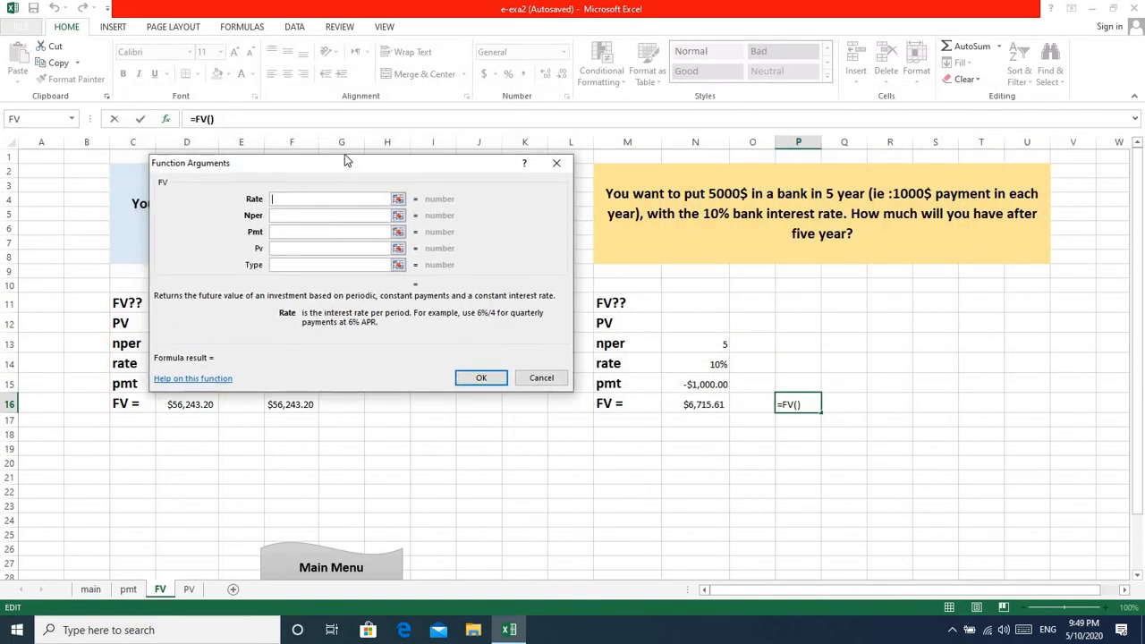
Set the FV arguments for P16 to Rate N14, Nper N13 and Pmt N15.
left_click(720, 364)
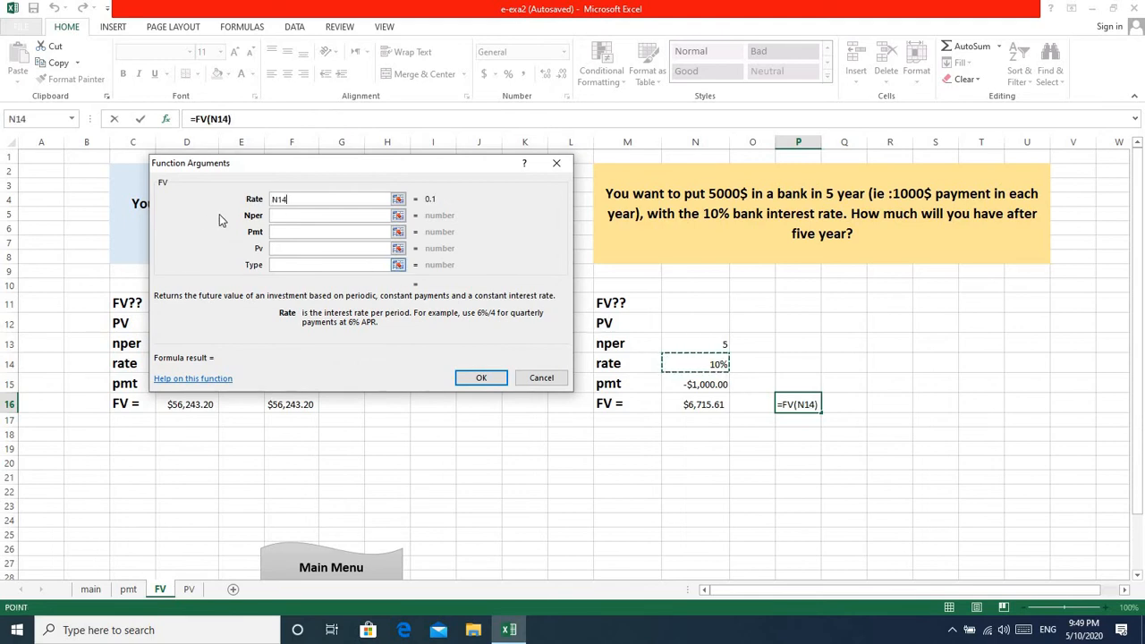
left_click(277, 215)
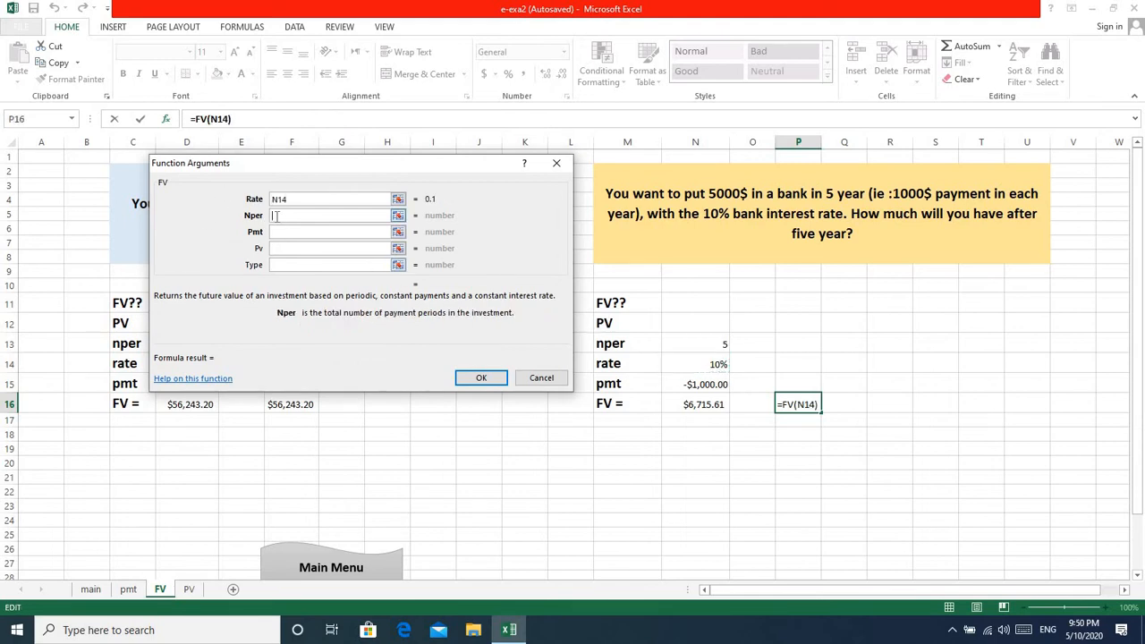
left_click(714, 343)
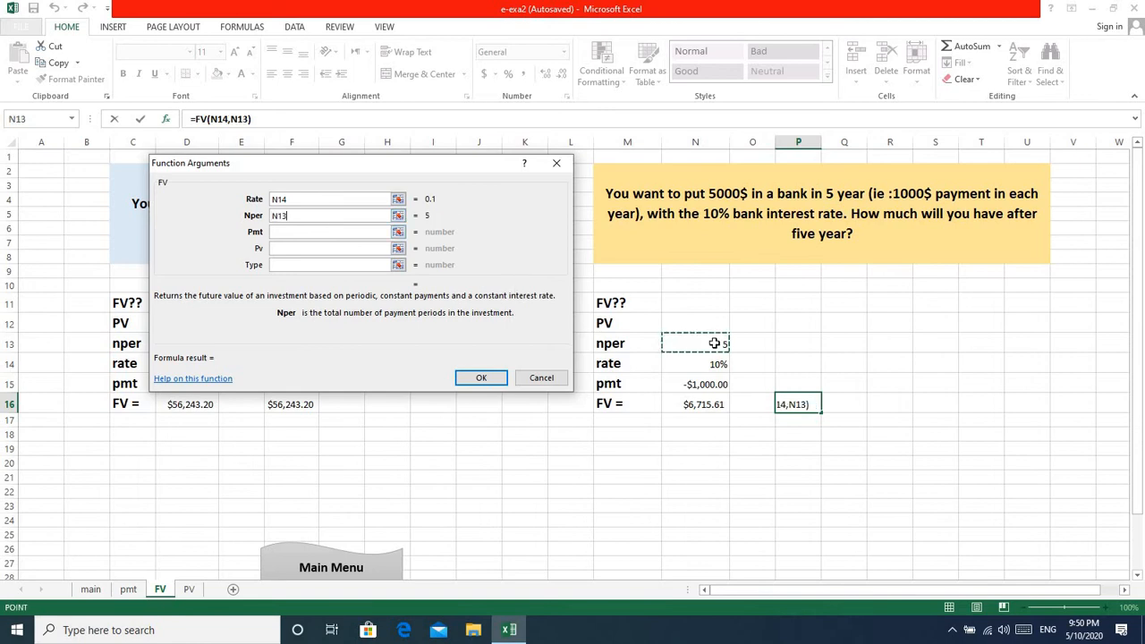
left_click(278, 232)
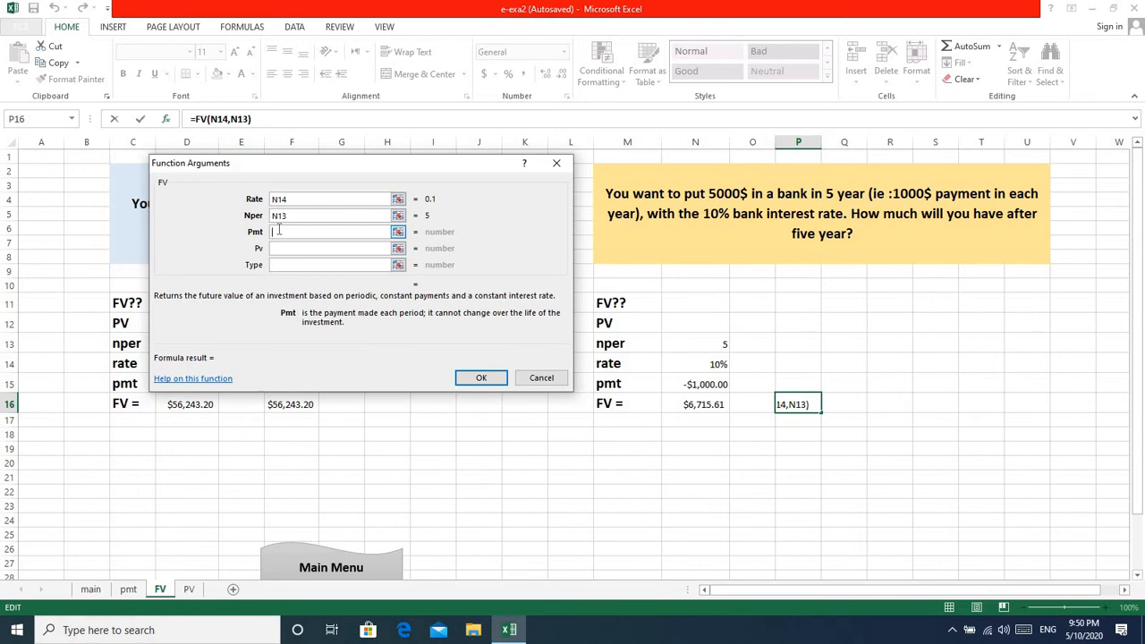
left_click(695, 385)
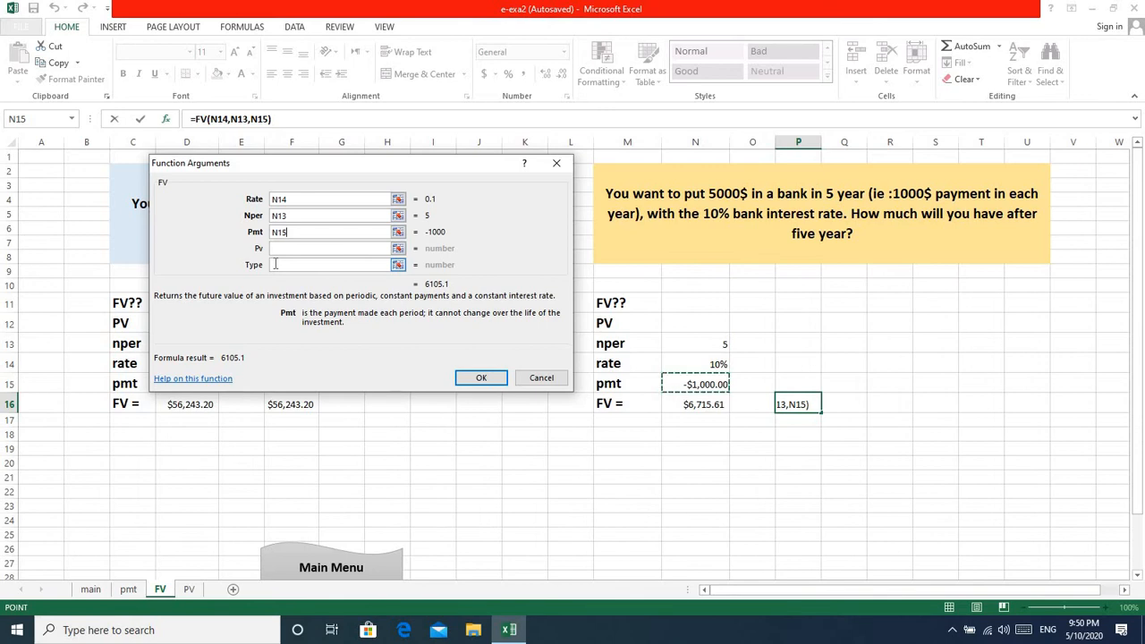
Set Type to 1 for beginning-of-period payments and complete the FV function in P16.
type("1")
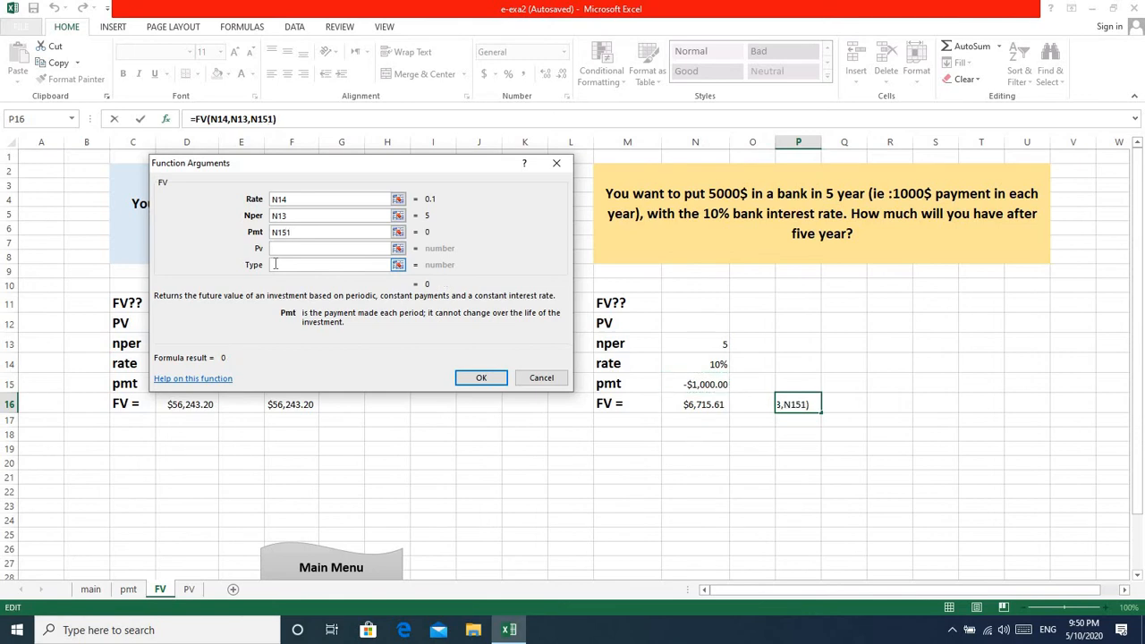
key("BackSpace")
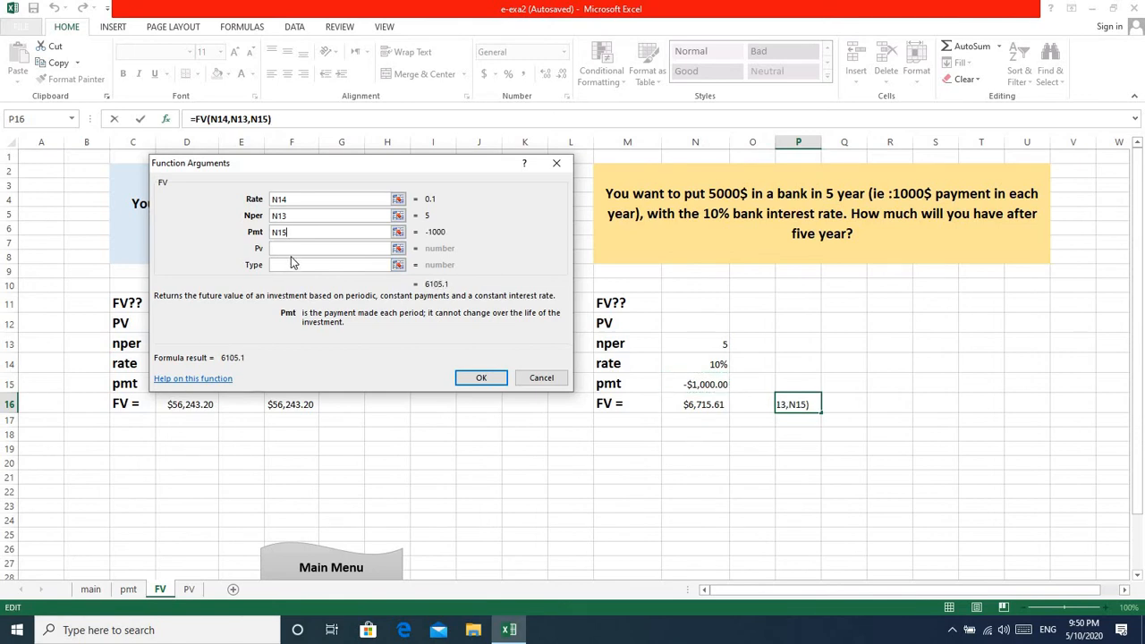
left_click(281, 263)
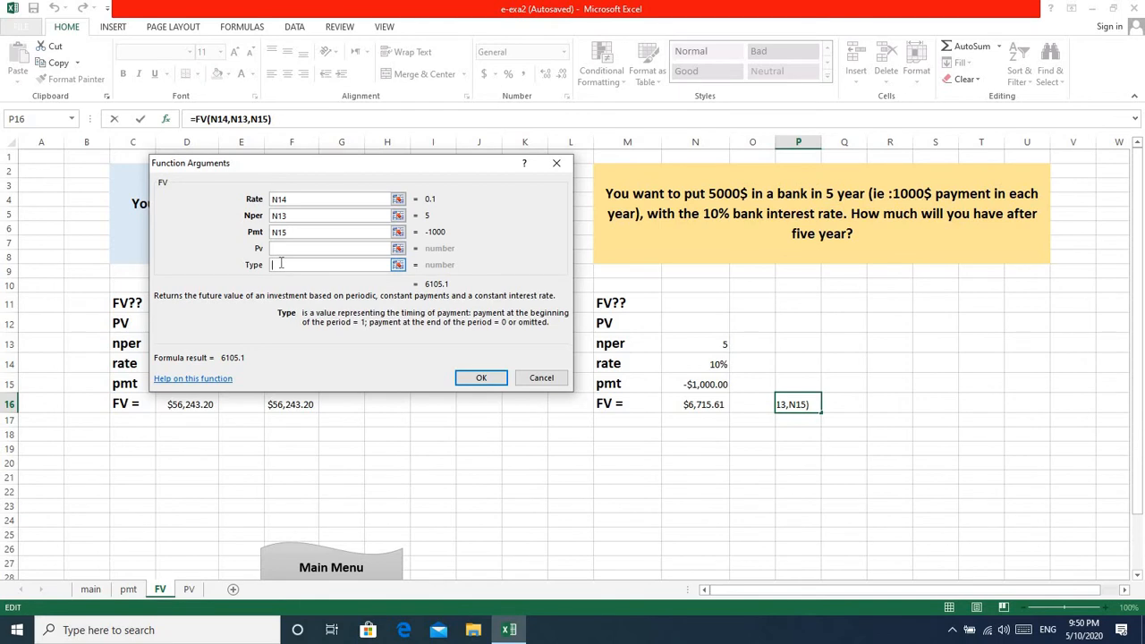
type("1")
left_click(482, 378)
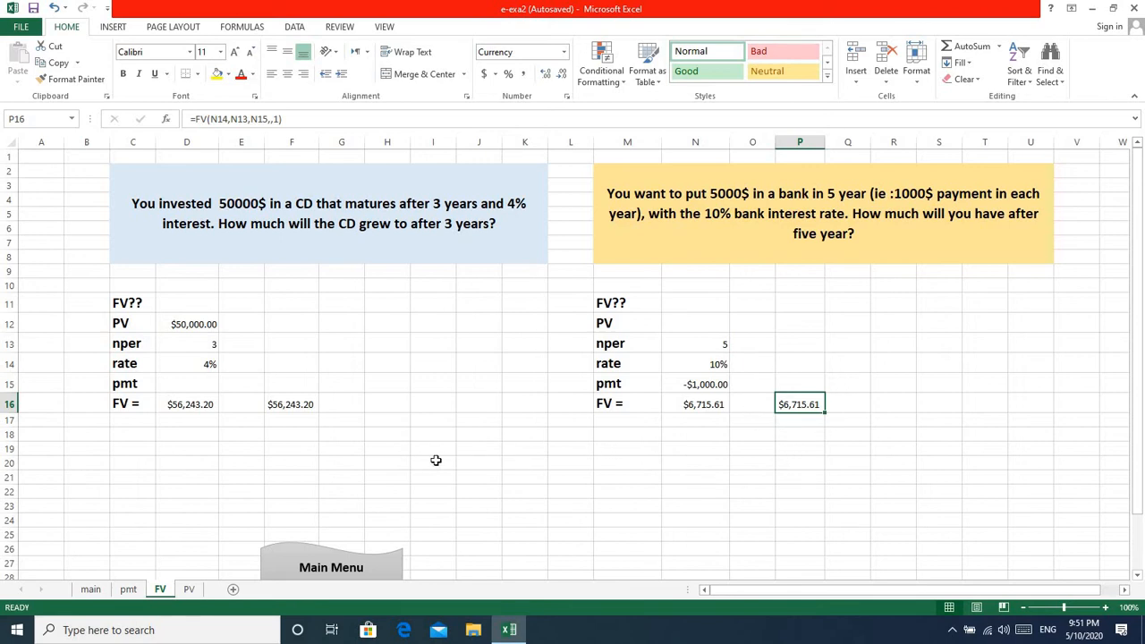
Go to the PV sheet by way of the main menu sheet and insert the PV function into cell P17.
left_click(345, 568)
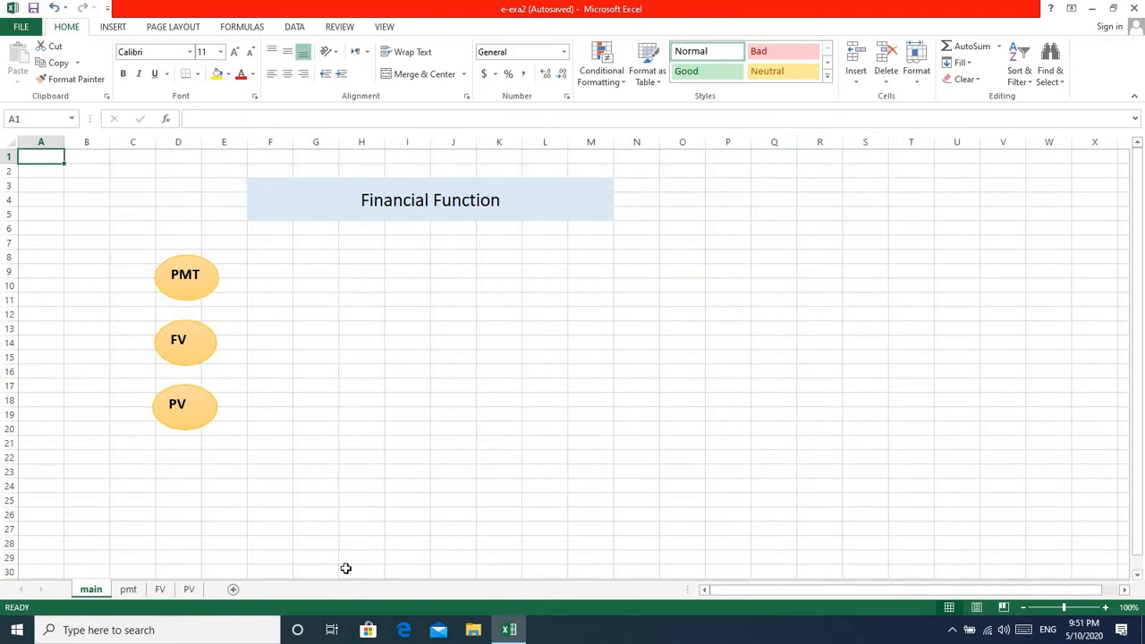
left_click(183, 414)
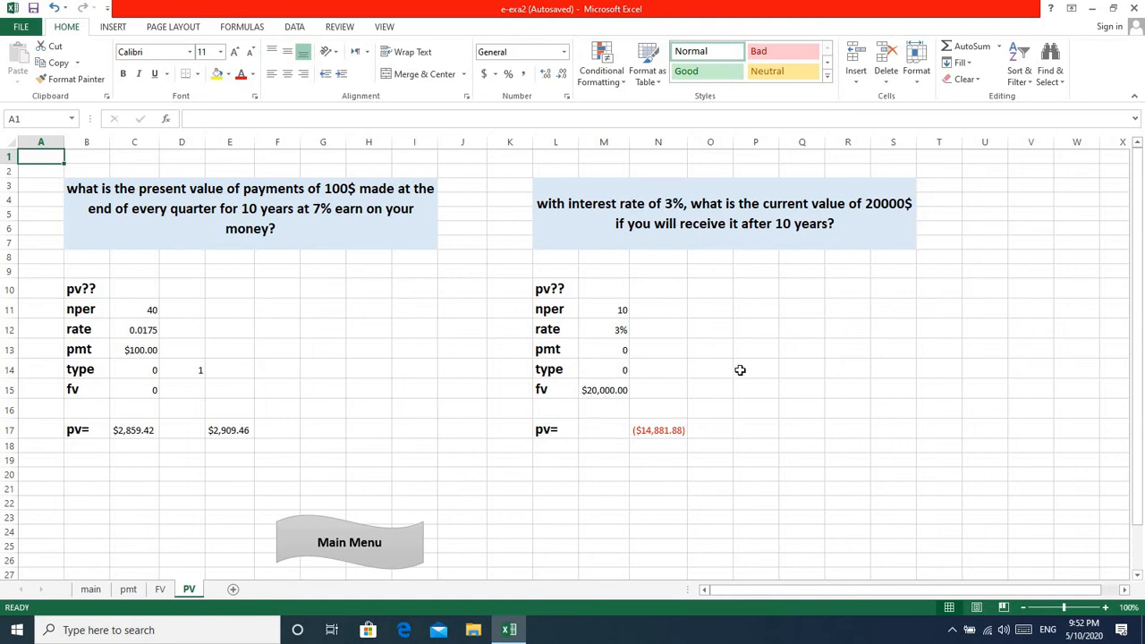
left_click(762, 430)
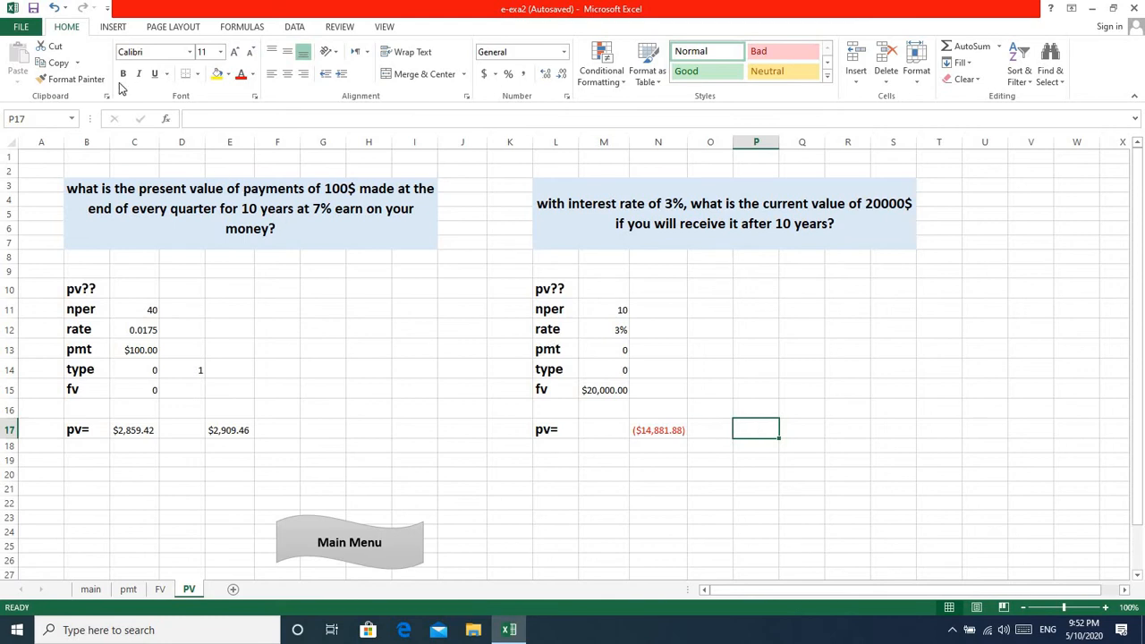
left_click(166, 119)
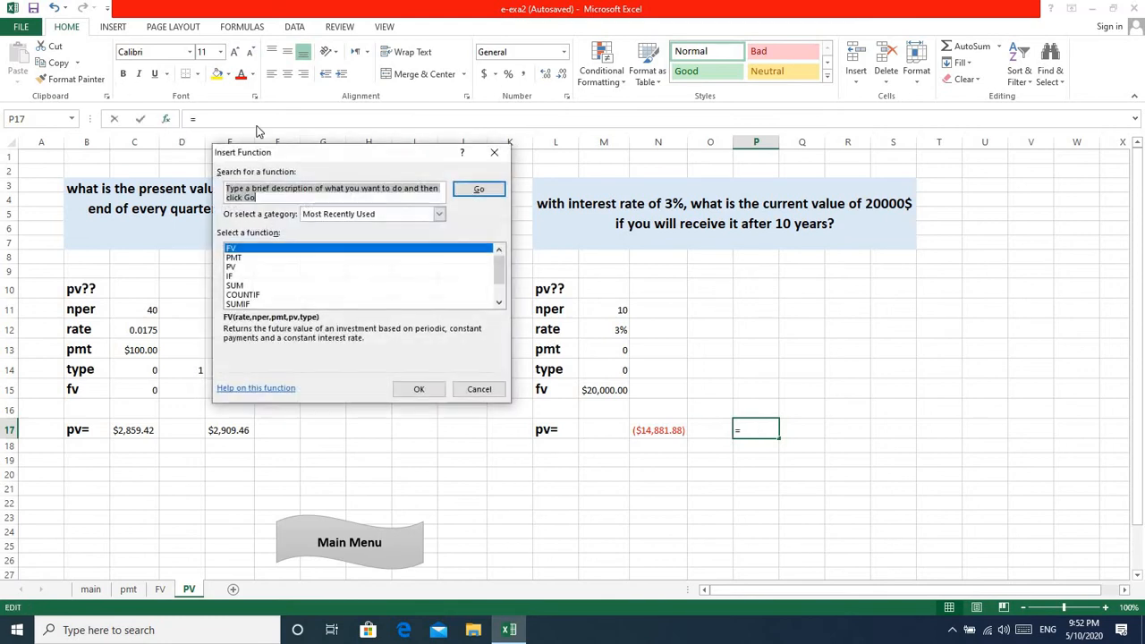
left_click(234, 269)
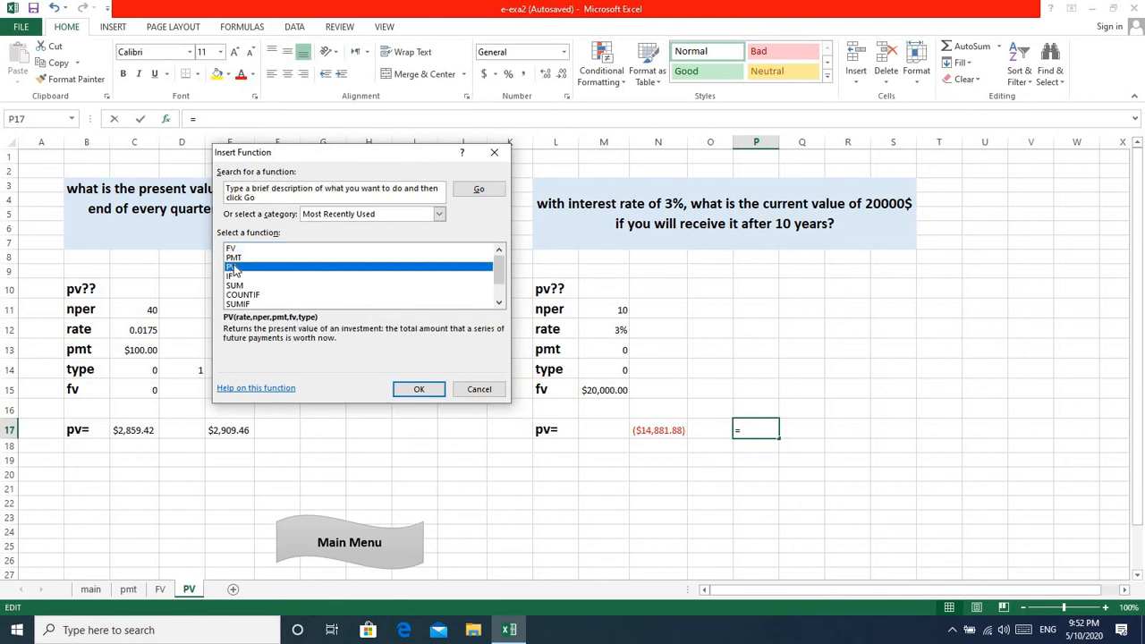
left_click(421, 390)
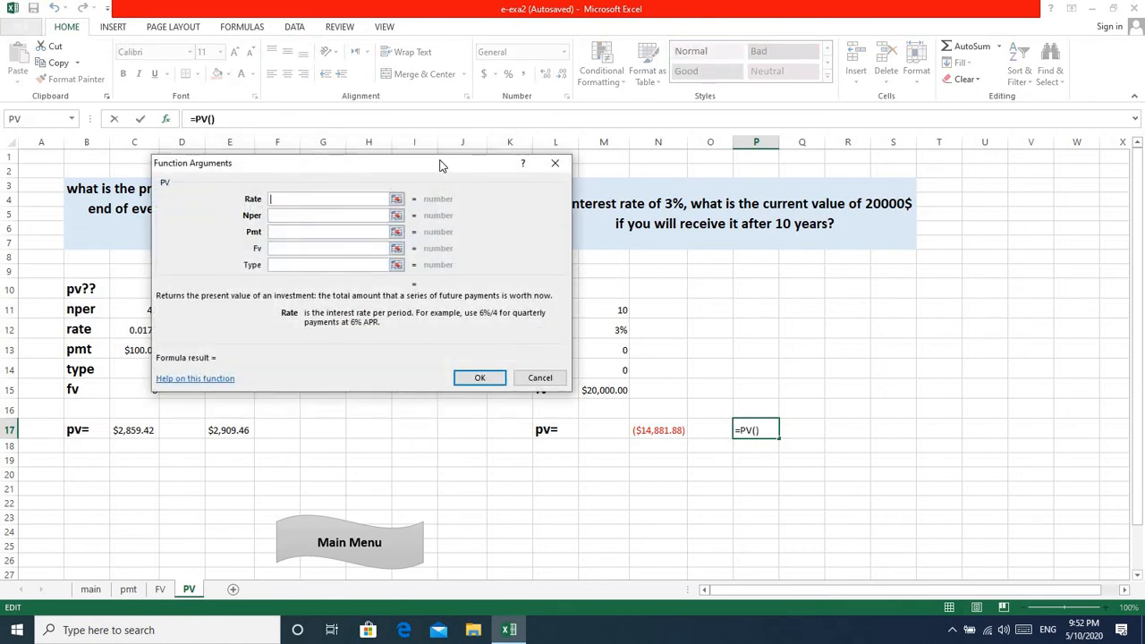
Set the PV arguments for P17 to Rate M12, Nper 10 and Fv M15, and complete the function.
left_click_drag(440, 161, 377, 149)
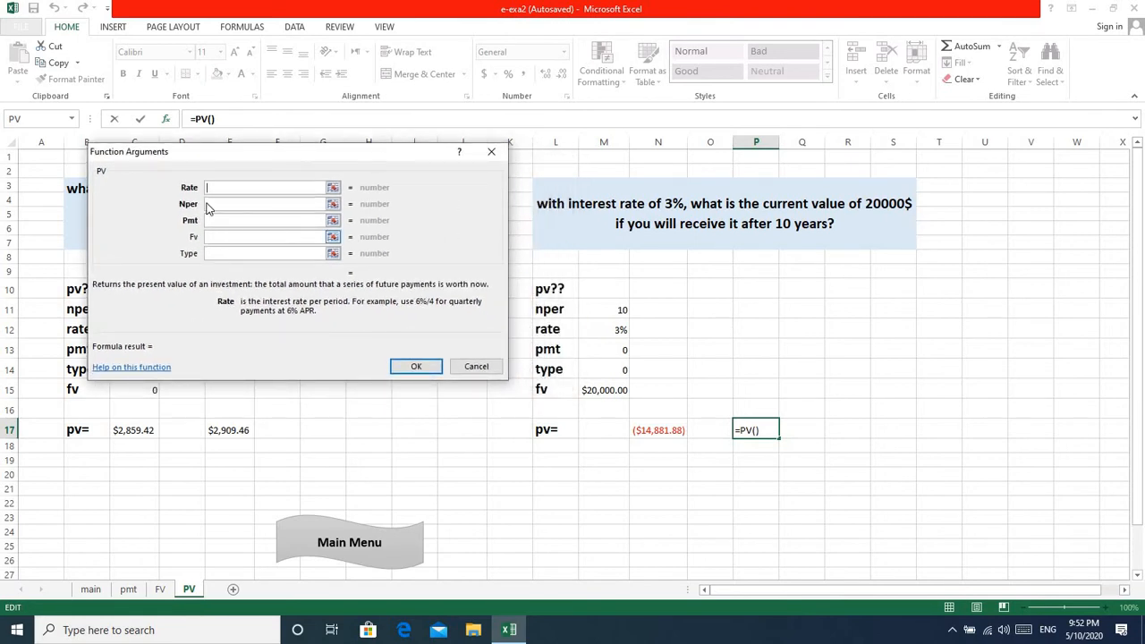
left_click(620, 332)
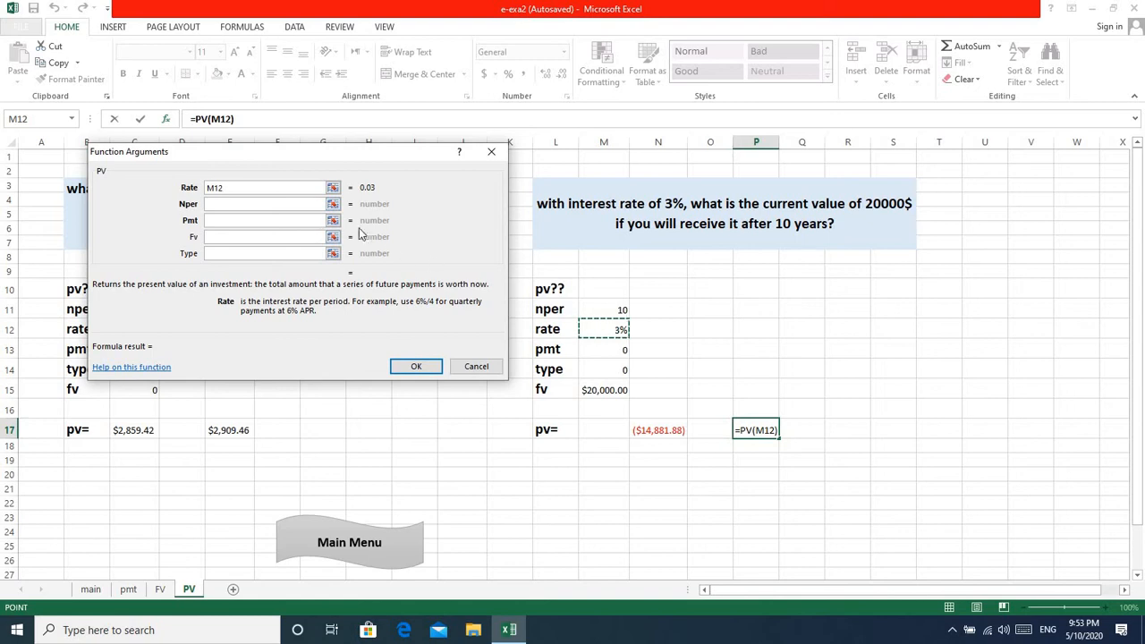
left_click(216, 203)
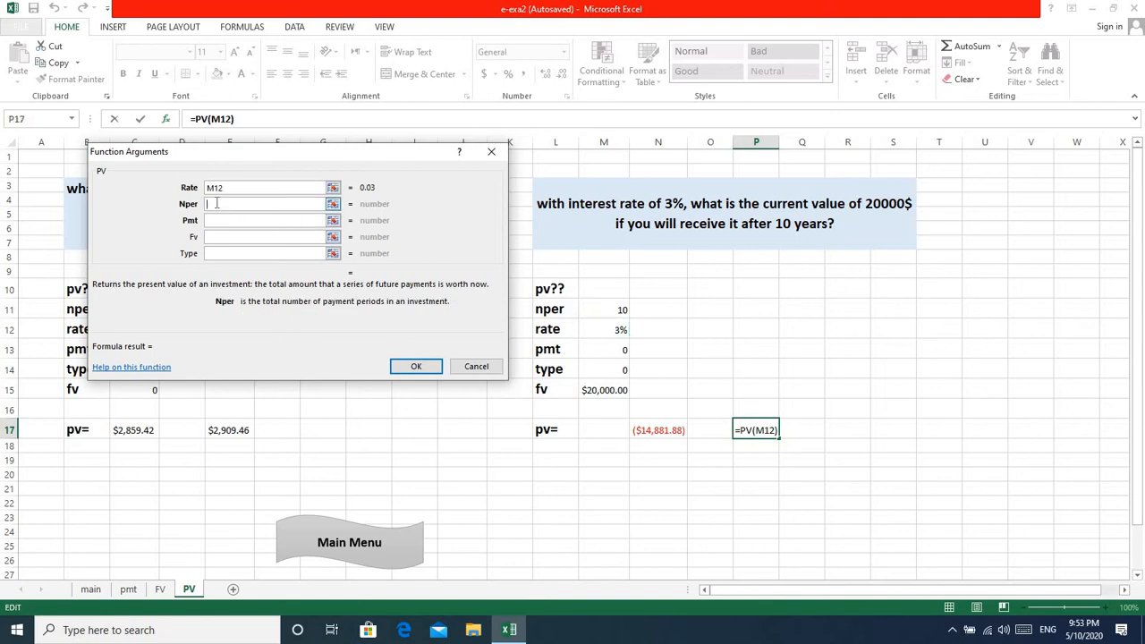
type("10")
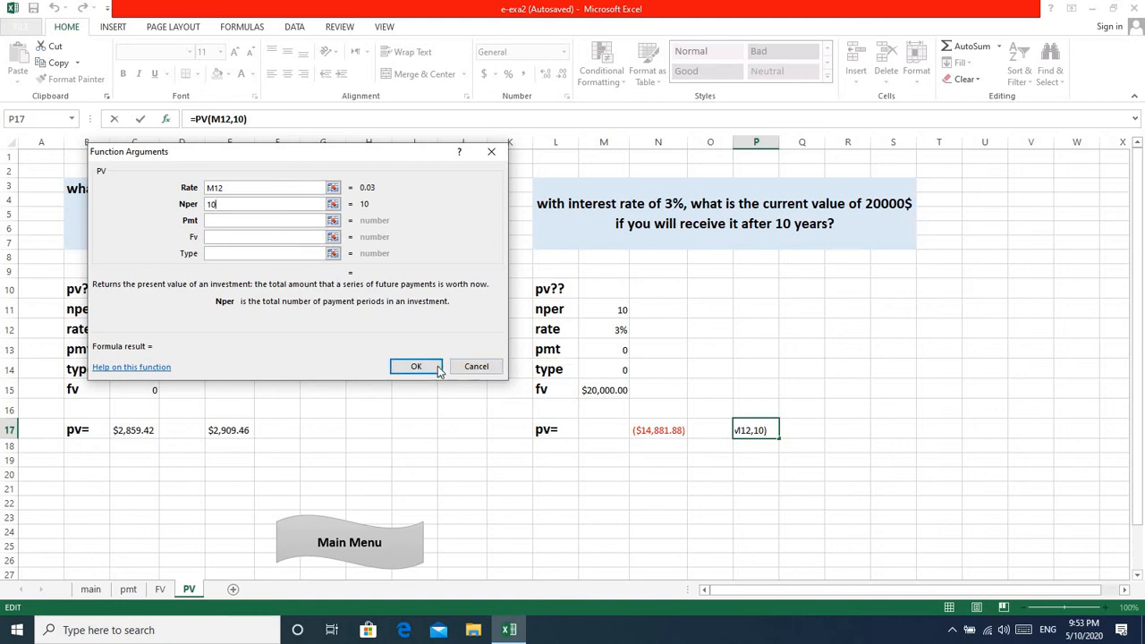
left_click(213, 236)
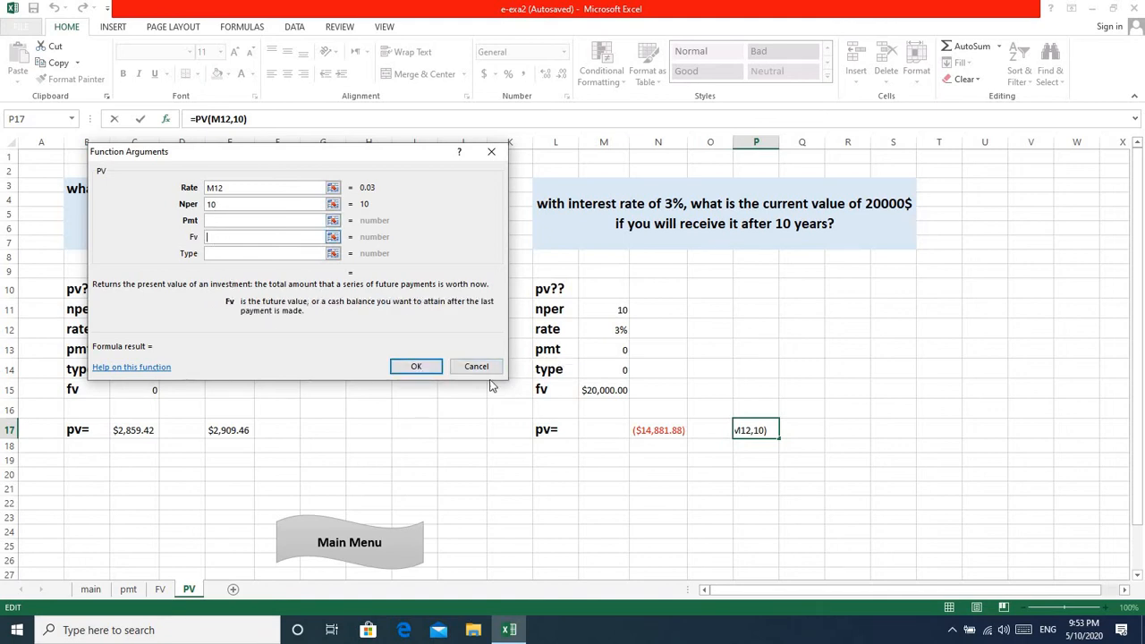
left_click(599, 391)
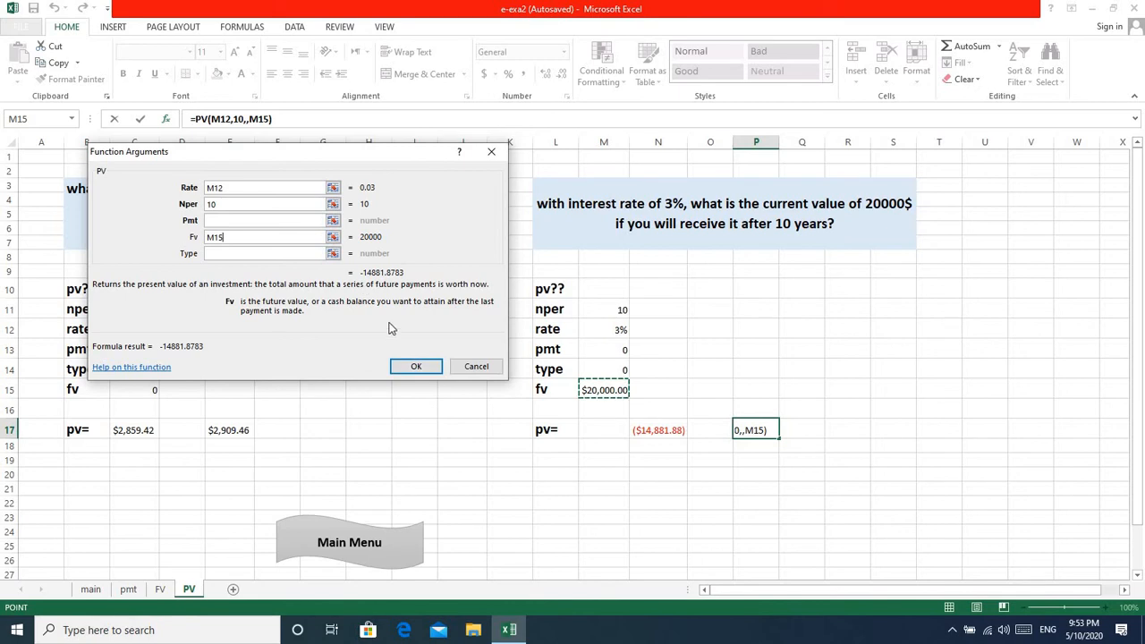
left_click(414, 369)
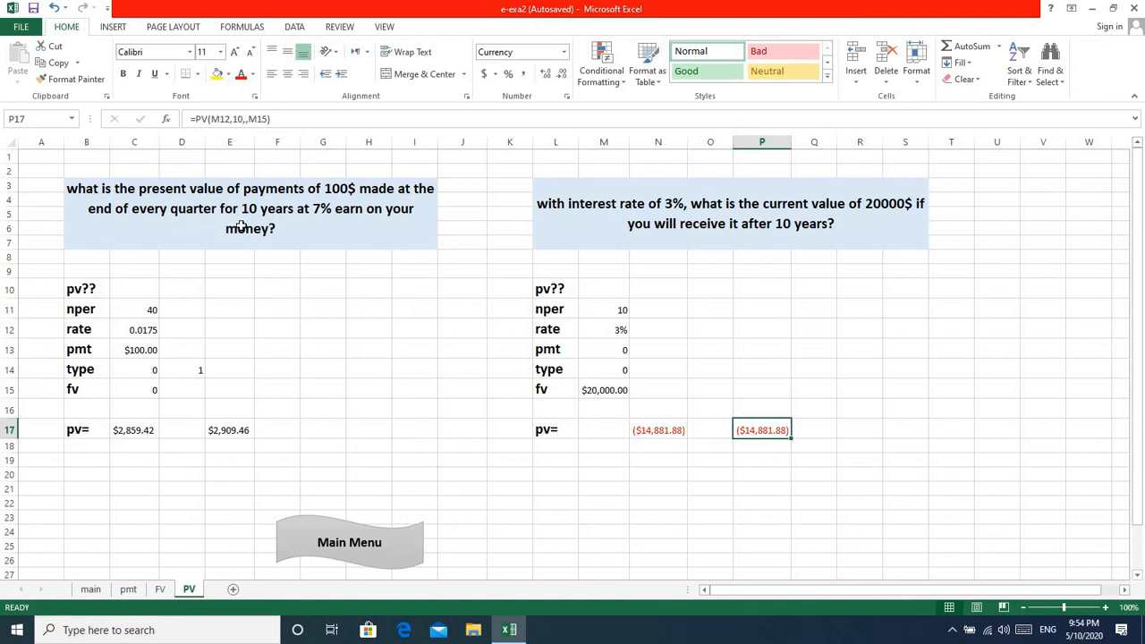
Review the nper and rate formulas in C11 and C12, and insert the PV function into cell G17 with its dialog clear of the data.
left_click(136, 309)
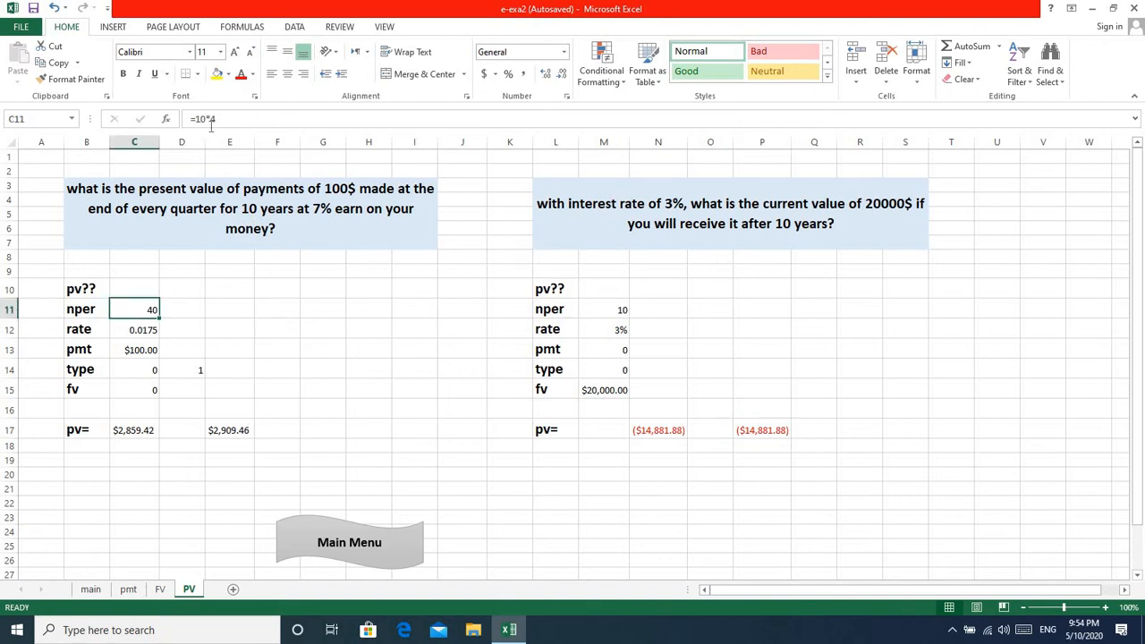
left_click(147, 331)
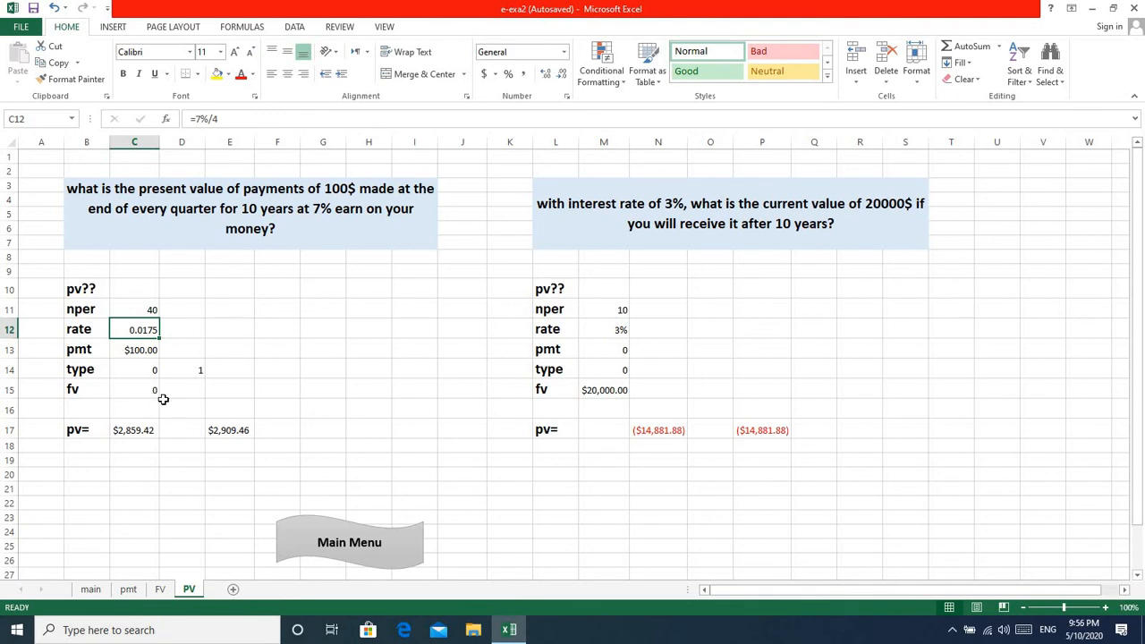
left_click(322, 434)
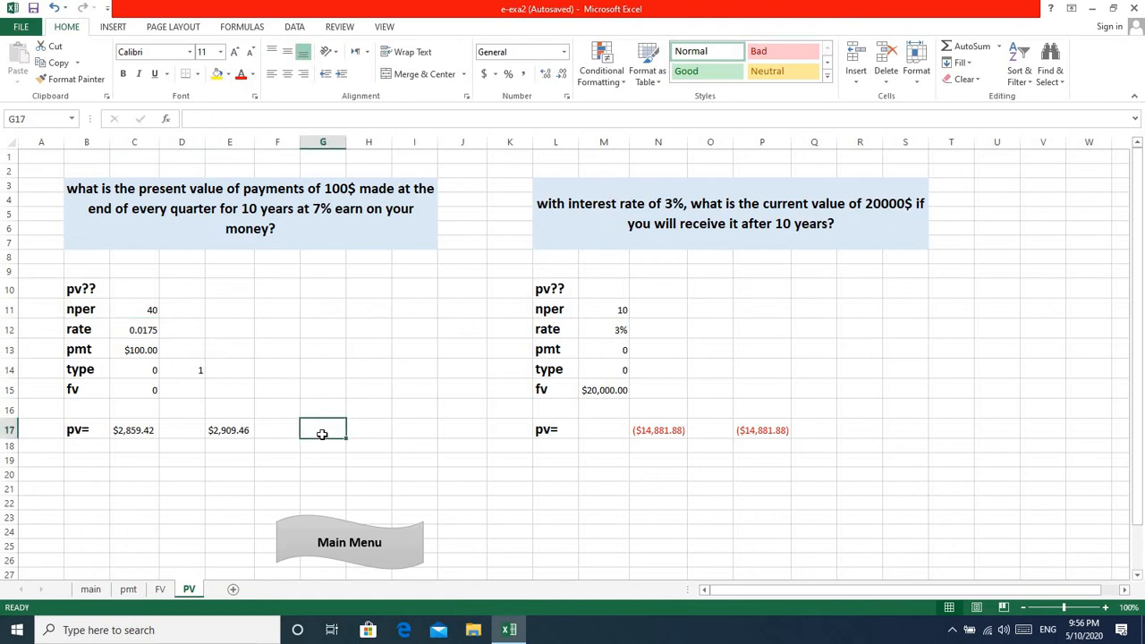
left_click(165, 119)
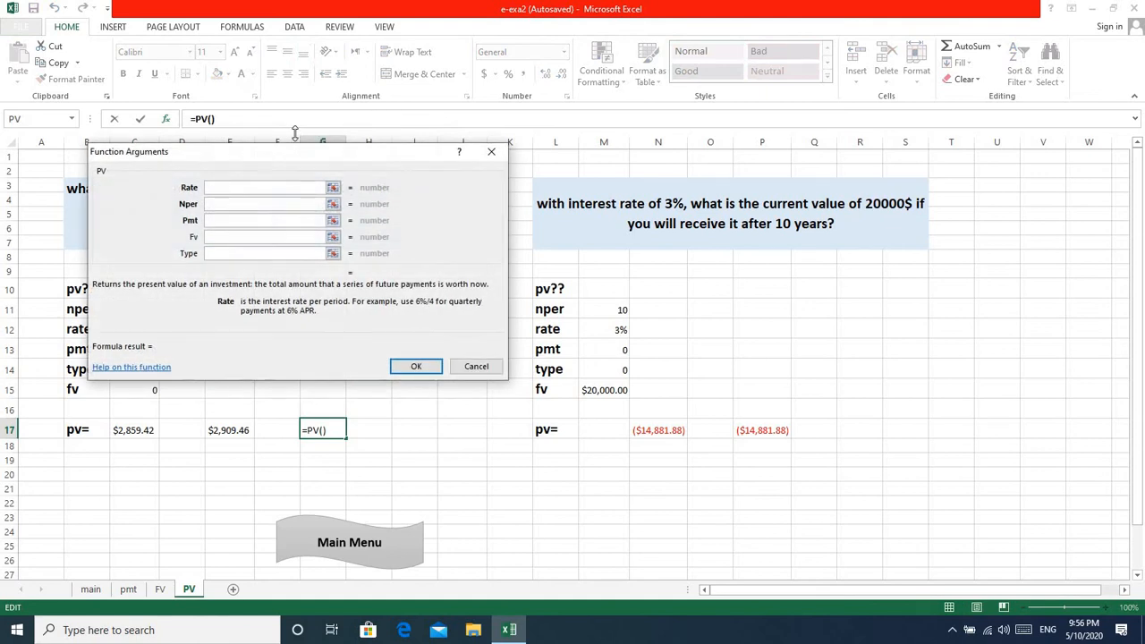
left_click_drag(250, 156, 562, 117)
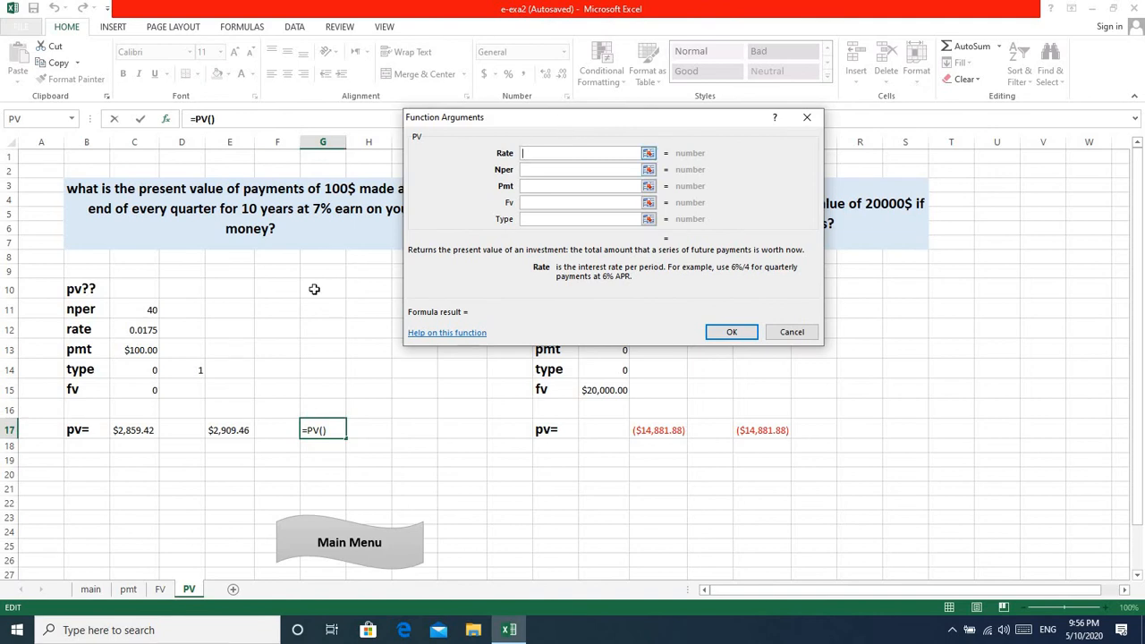
Set the PV arguments for G17 to Rate C12, Nper C11 and Pmt C13, leaving Fv and Type empty.
left_click(141, 332)
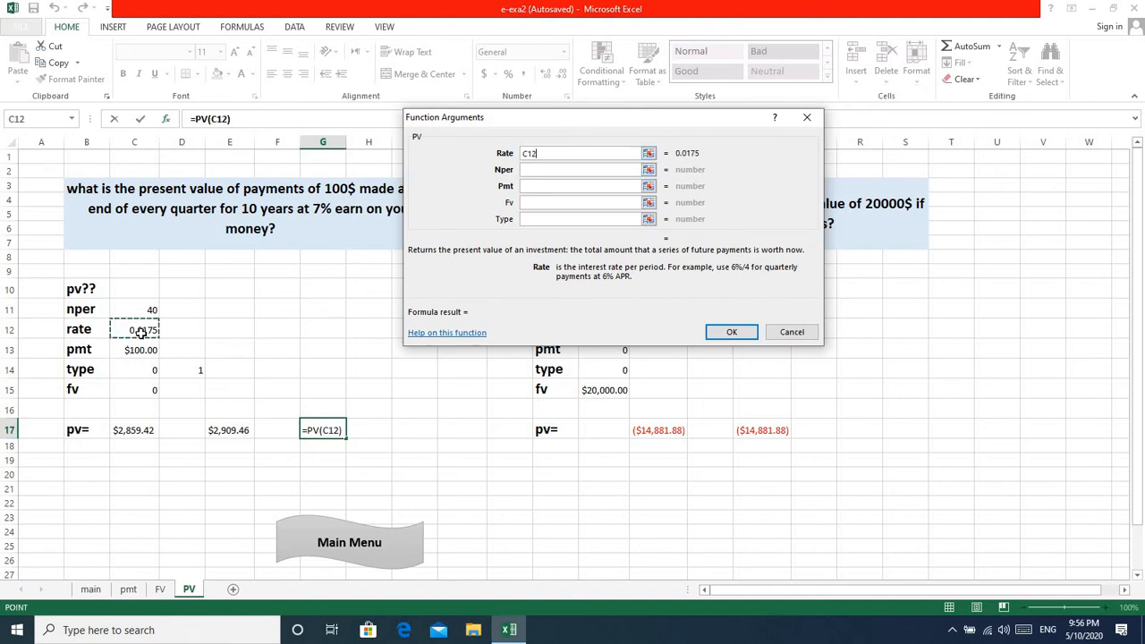
left_click(528, 171)
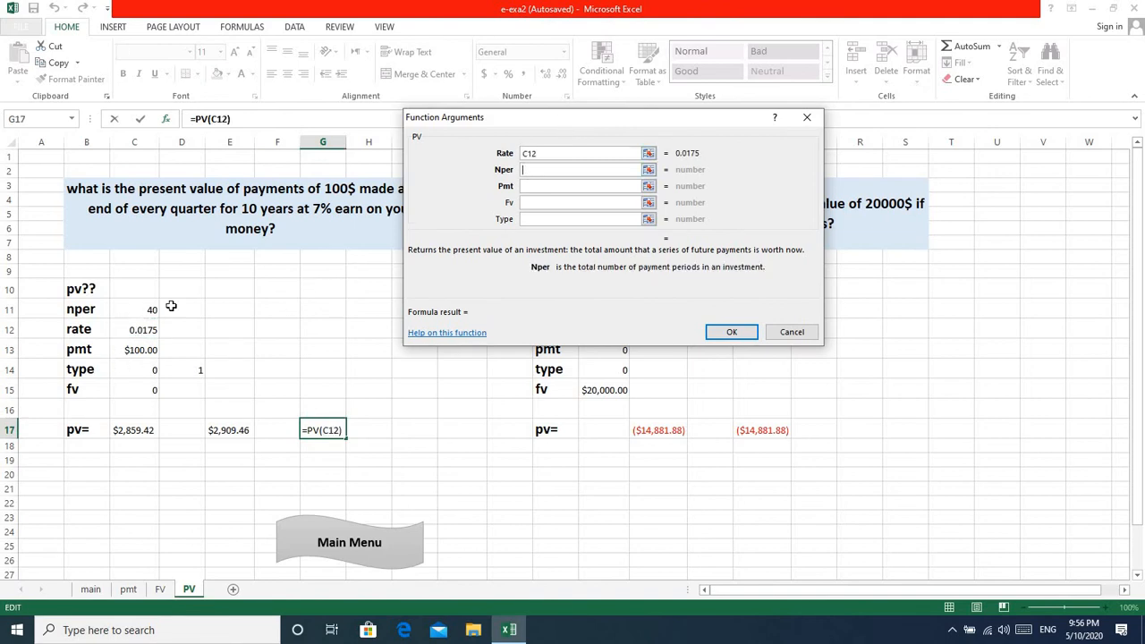
left_click(141, 308)
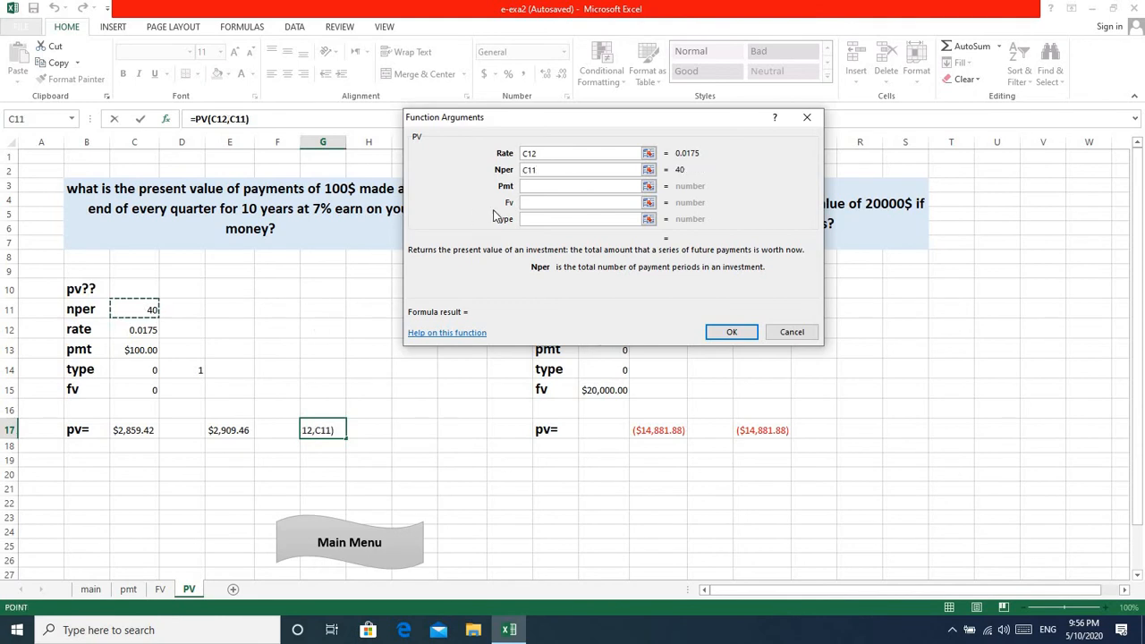
left_click(526, 185)
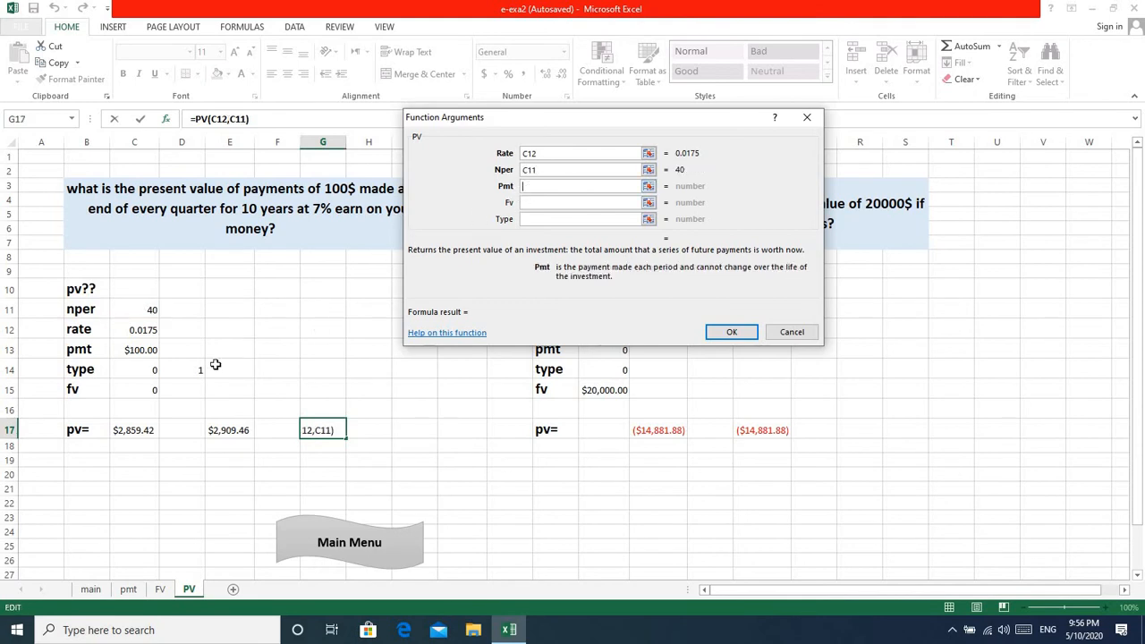
left_click(140, 350)
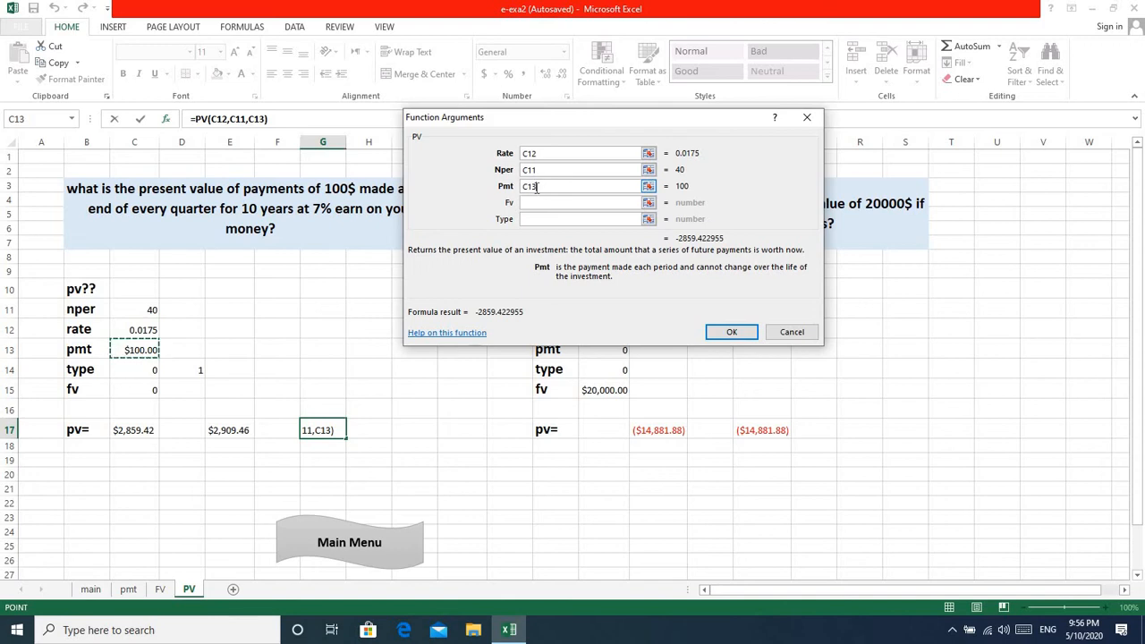
left_click(535, 203)
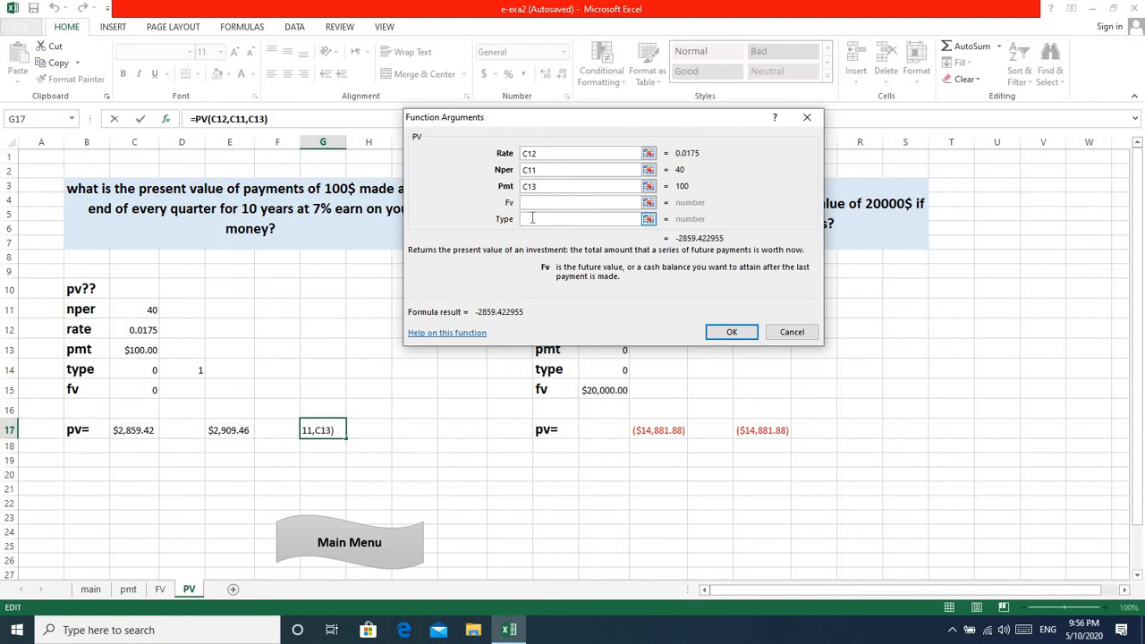
left_click(532, 218)
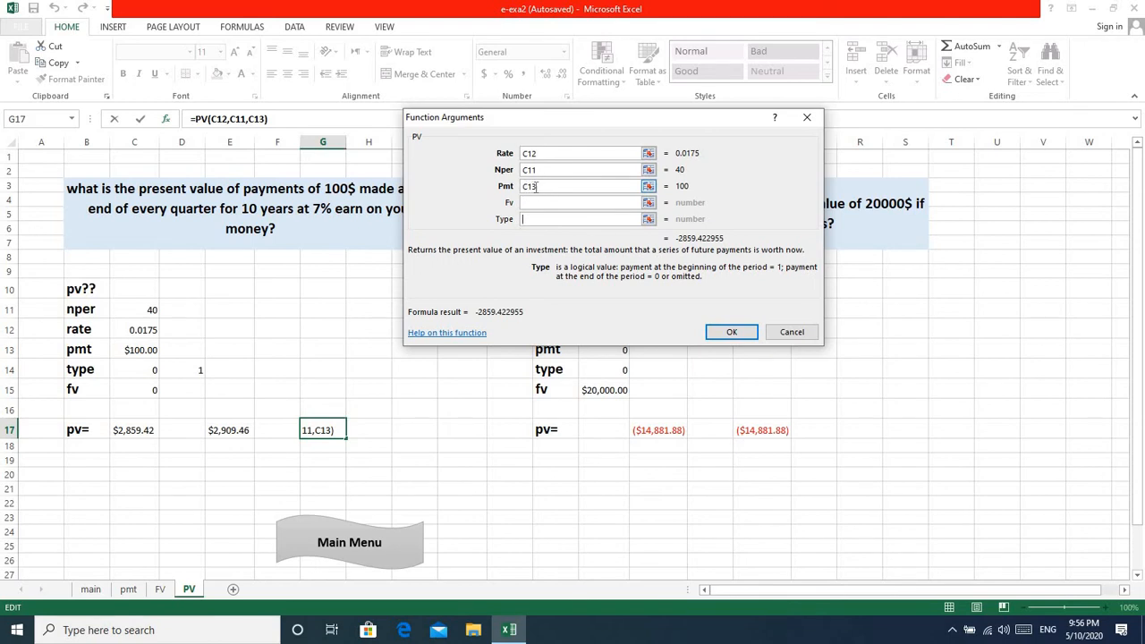
Replace the Pmt argument with the negative reference -C13 and complete the PV function in G17.
left_click(536, 186)
key("BackSpace")
key("BackSpace")
key("BackSpace")
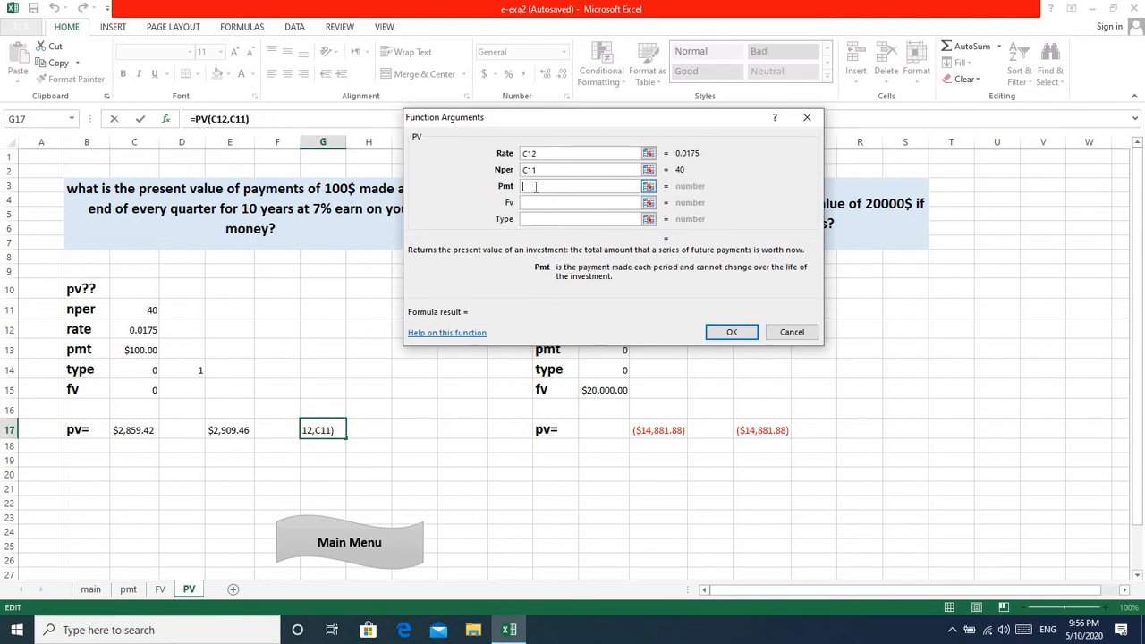
type("-")
left_click(132, 352)
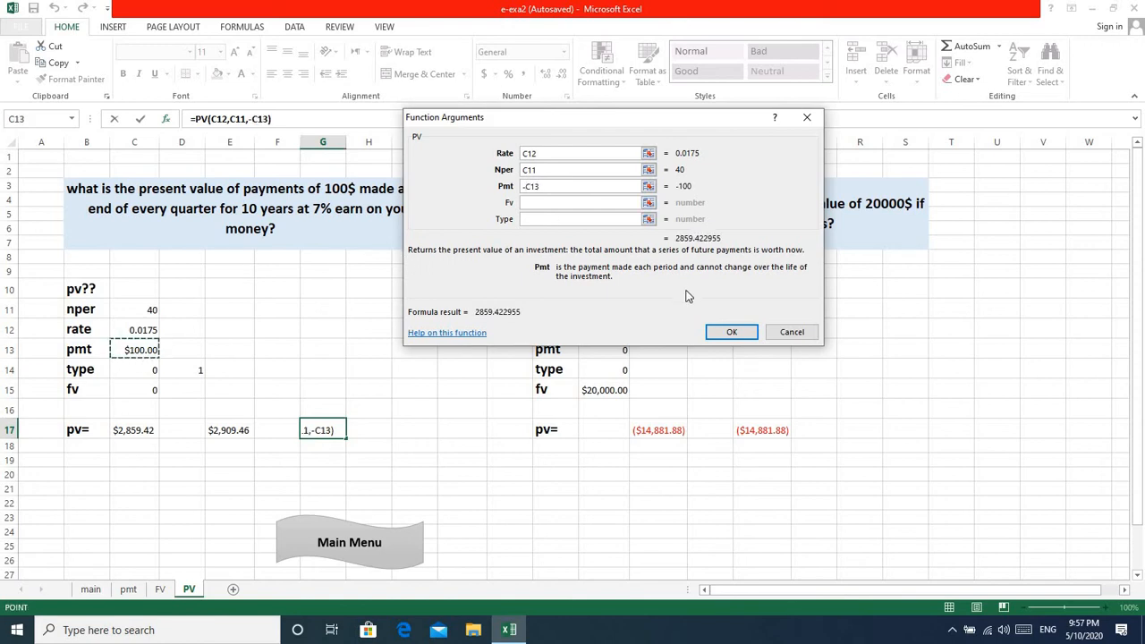
left_click(731, 332)
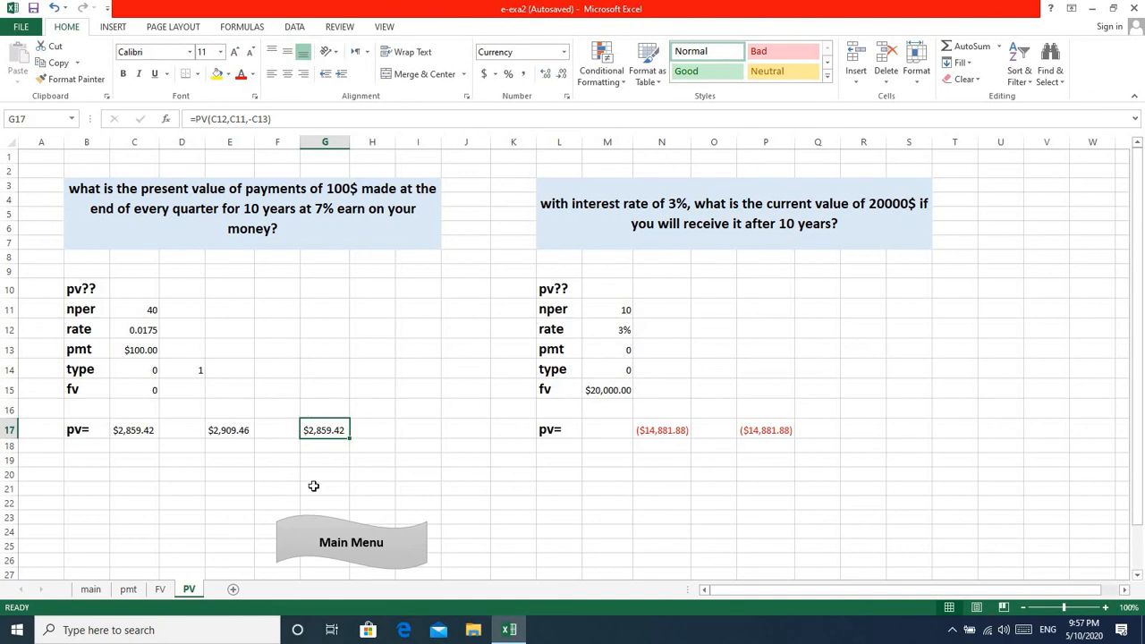
Return to the main menu sheet and draw a rounded rectangle about 2.2" wide and 0.83" high below the Financial Function title.
left_click(379, 542)
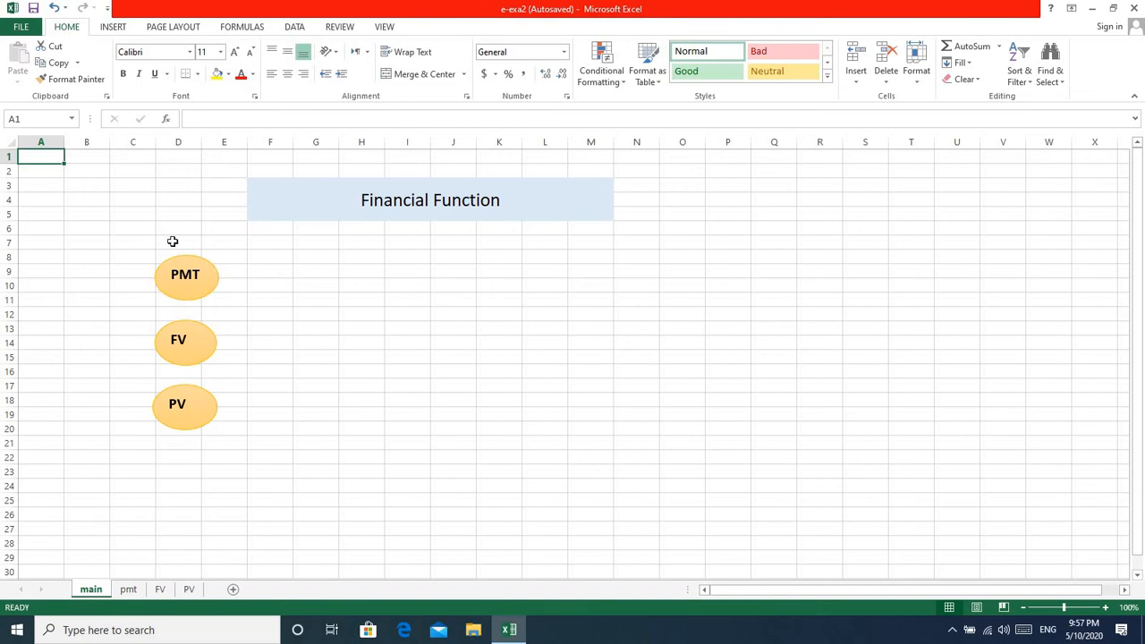
left_click(114, 28)
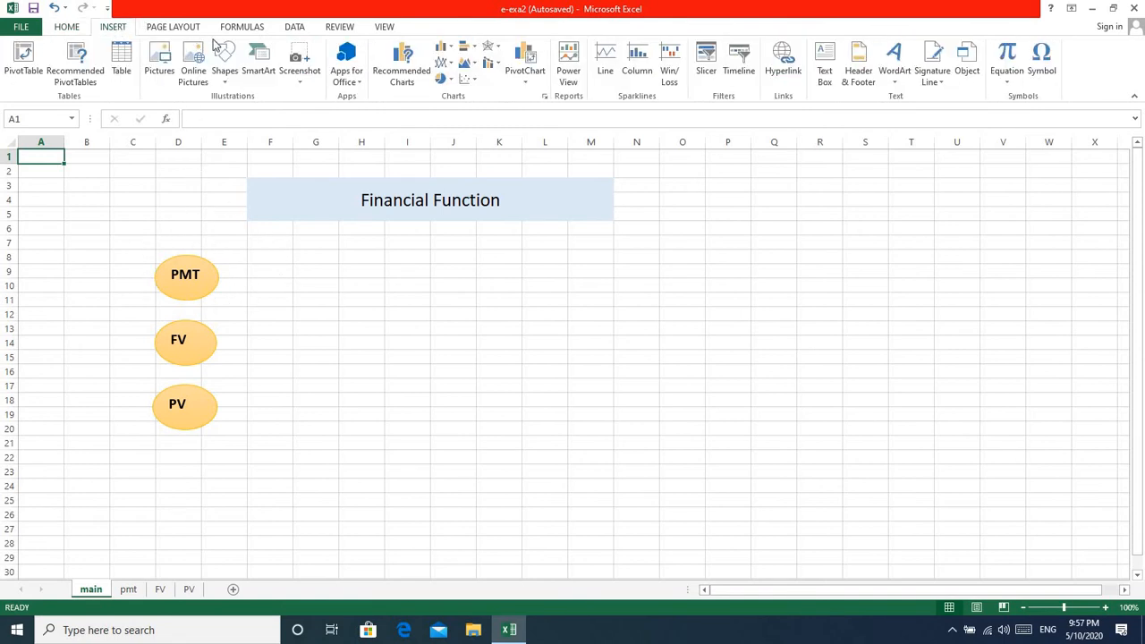
left_click(228, 84)
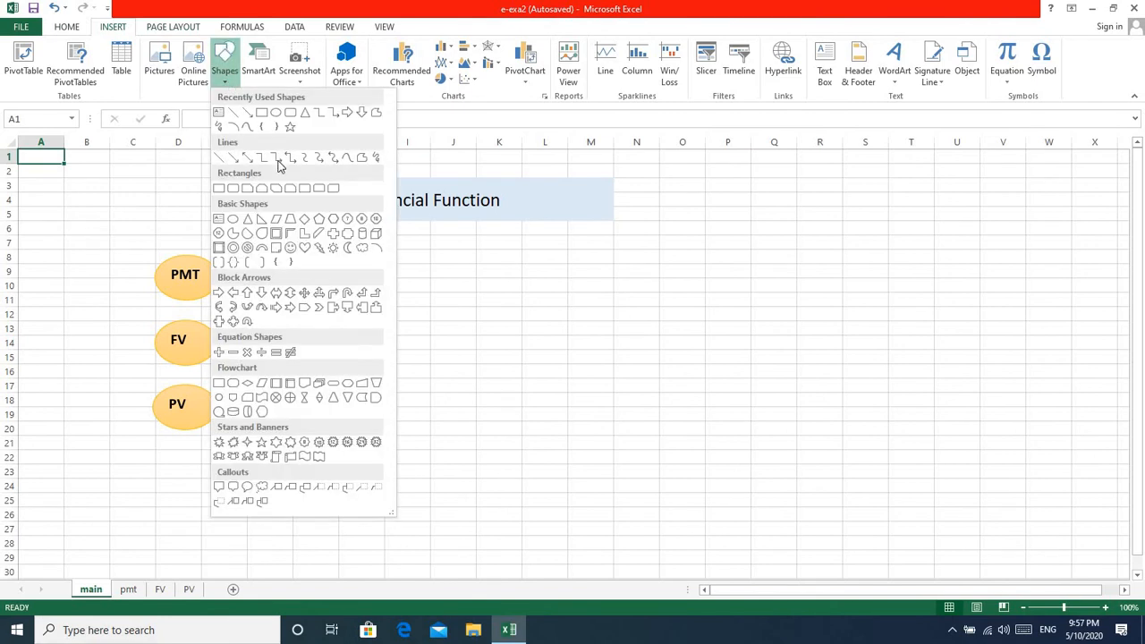
left_click(289, 114)
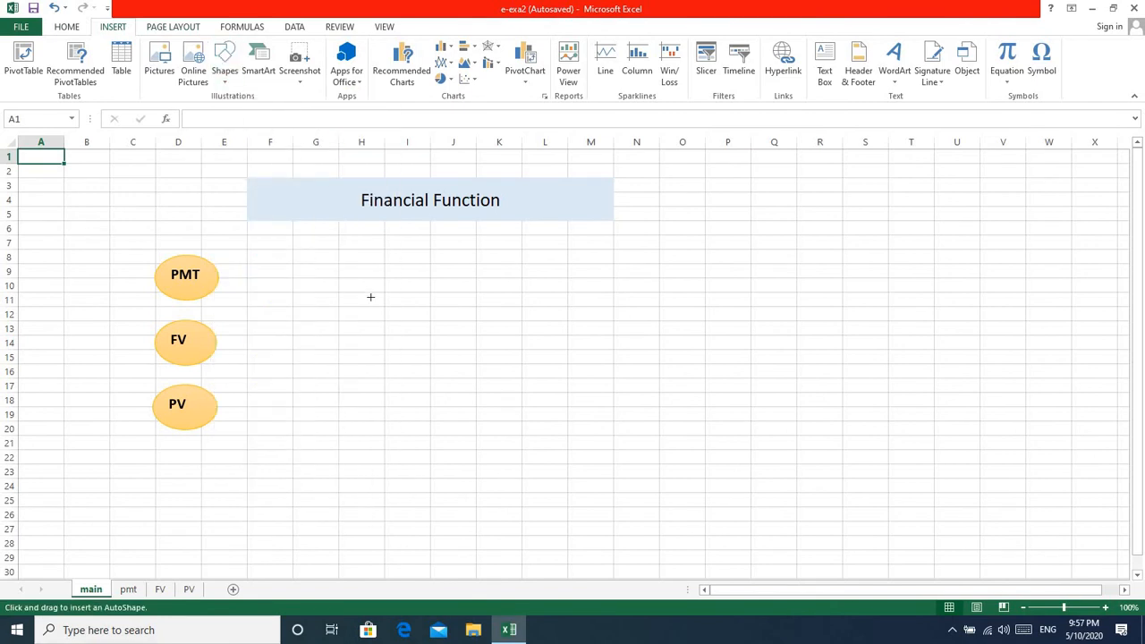
mouse_move(421, 278)
left_mouse_down()
mouse_move(439, 305)
mouse_move(522, 299)
mouse_move(570, 334)
left_mouse_up()
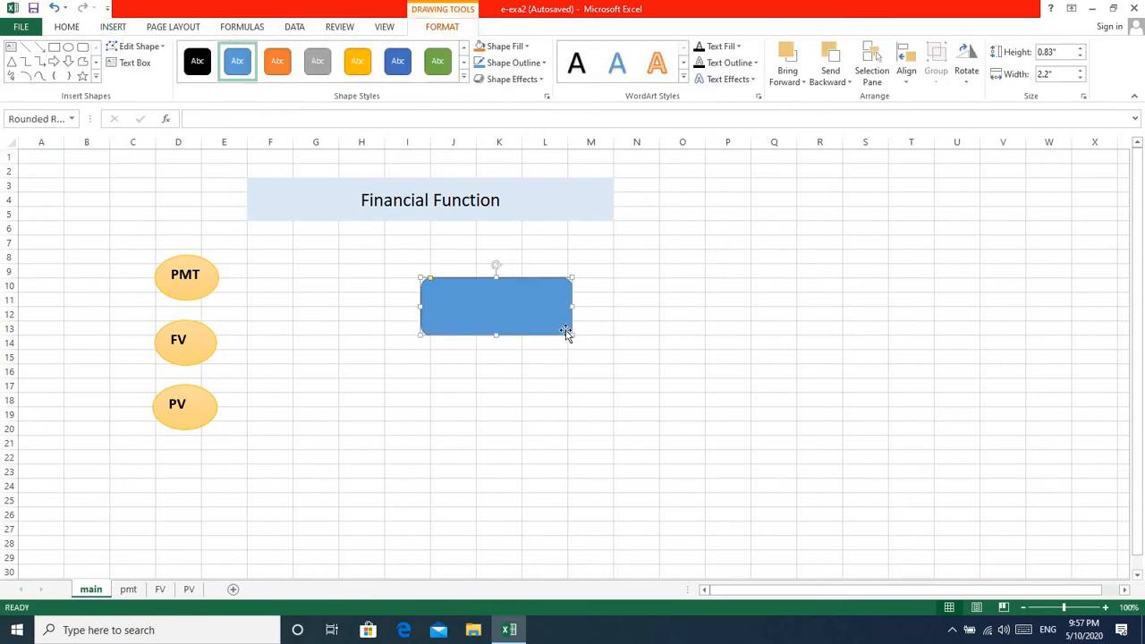
Hyperlink the blue rounded rectangle to cell A1 of the PV sheet in this document and deselect the shape.
right_click(518, 321)
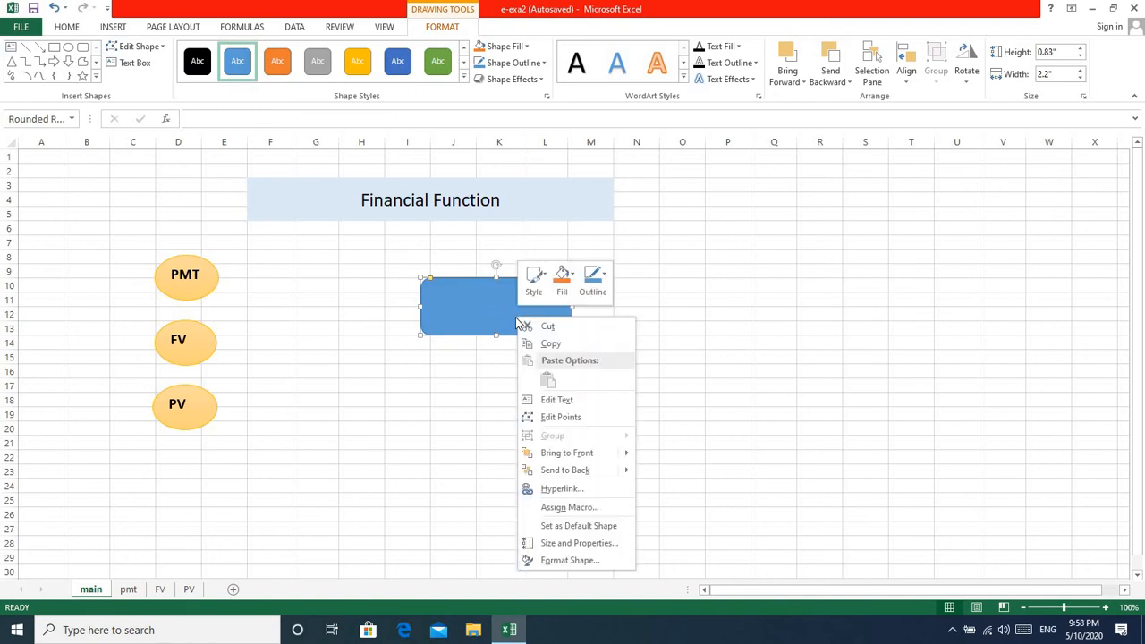
left_click(559, 490)
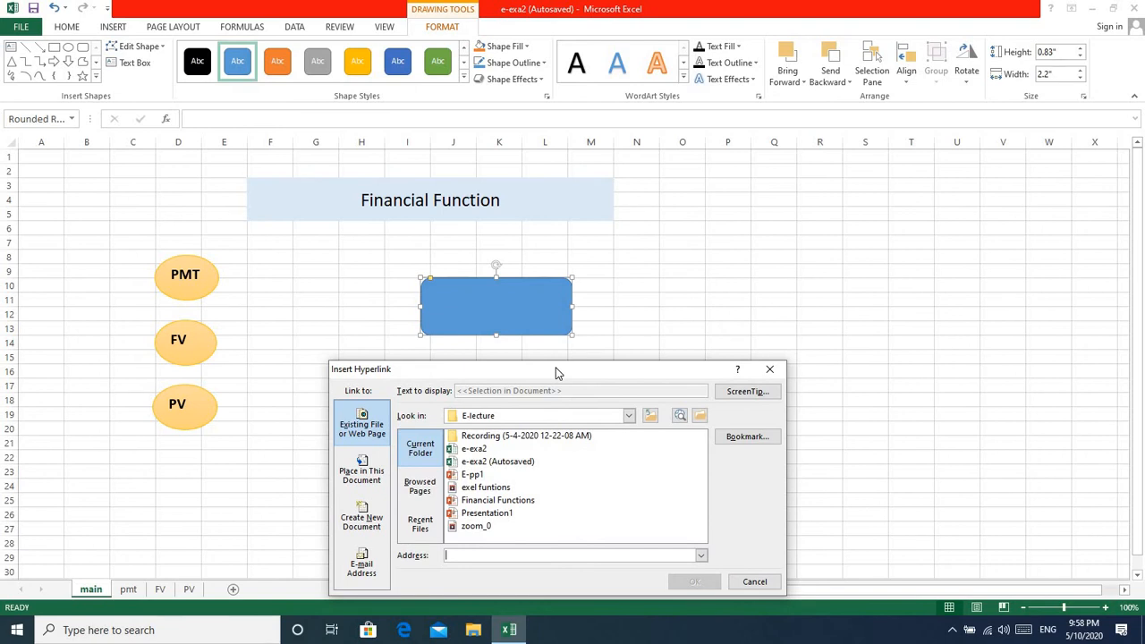
left_click_drag(554, 372, 775, 185)
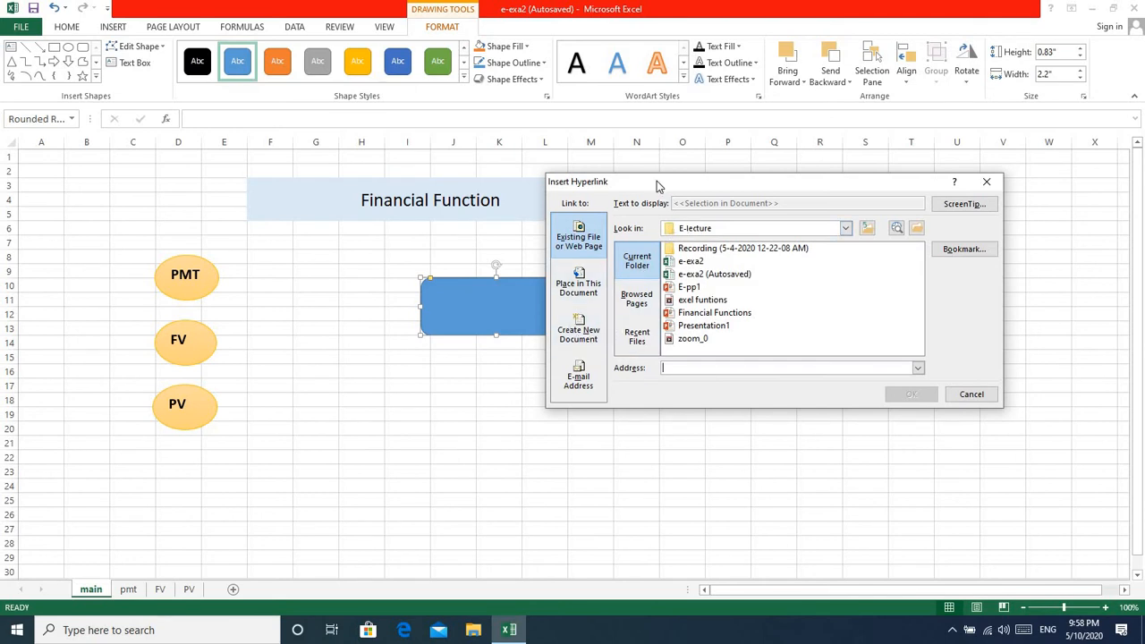
left_click_drag(657, 183, 506, 348)
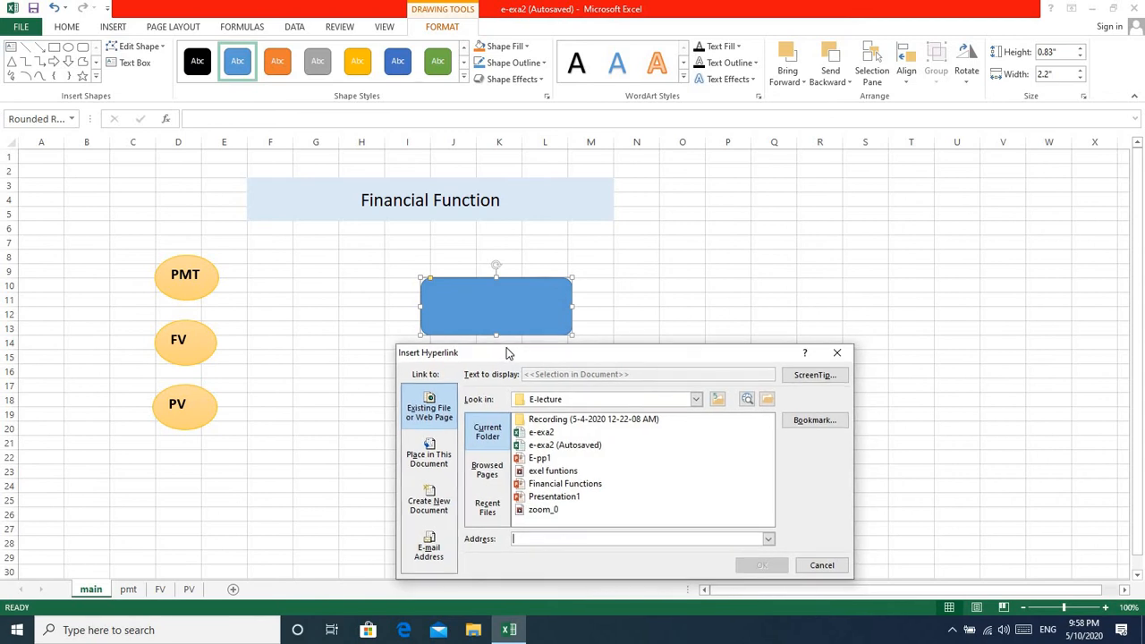
left_click(432, 467)
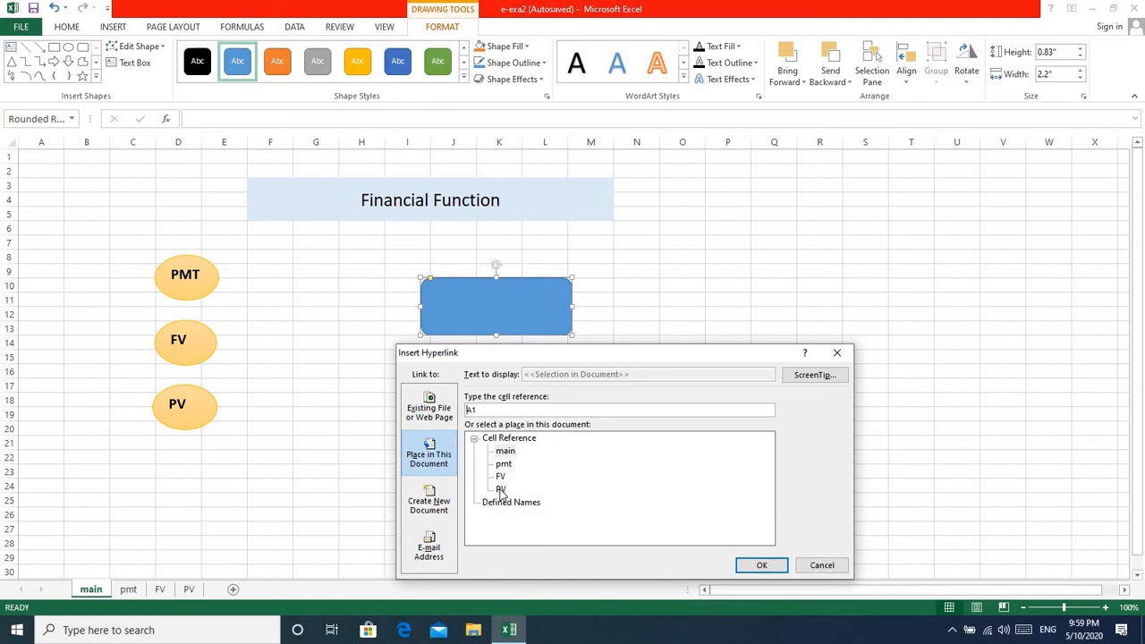
left_click(500, 489)
left_click(762, 565)
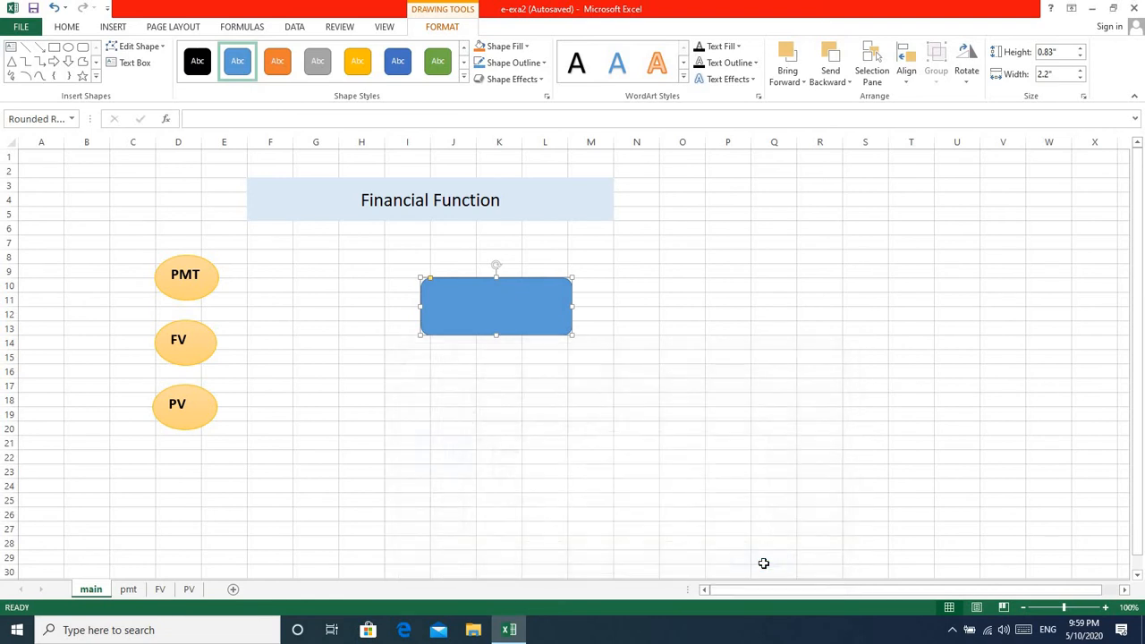
left_click(521, 432)
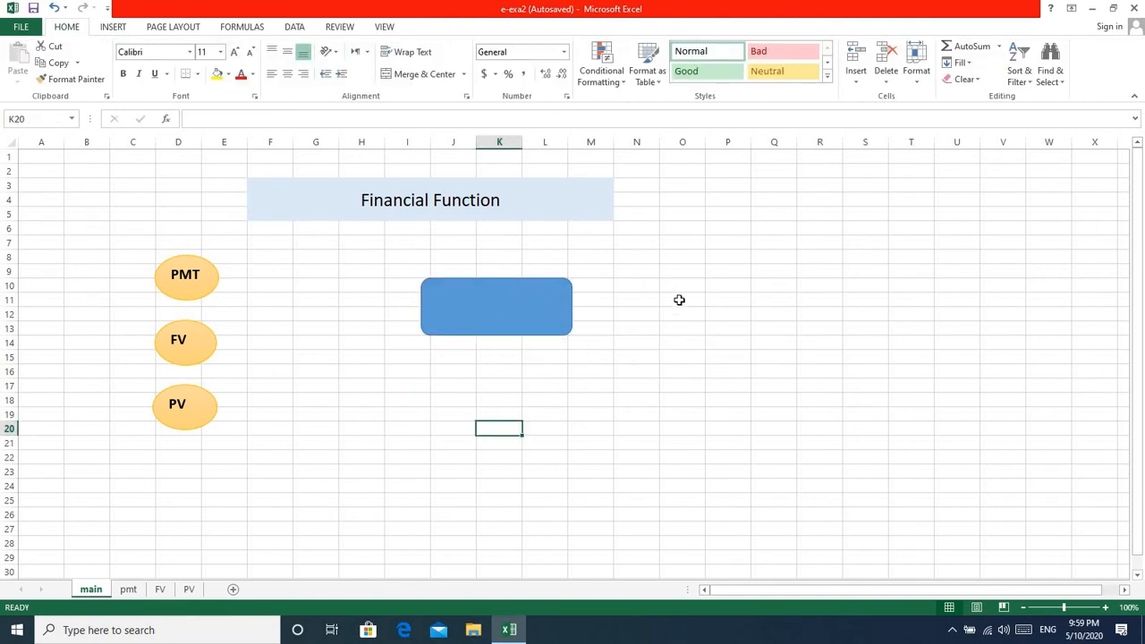
Follow the blue rectangle's link to the PV sheet and draw a triangle about 1.97" wide and 1.24" high below the second question, labelled "main menu".
left_click(490, 308)
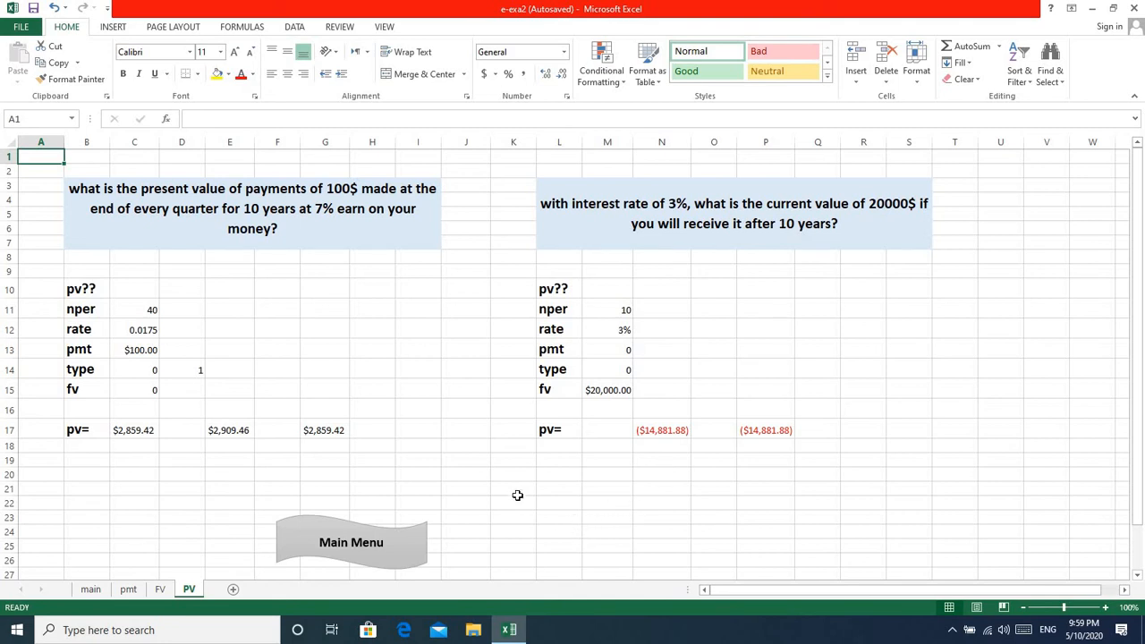
left_click(114, 26)
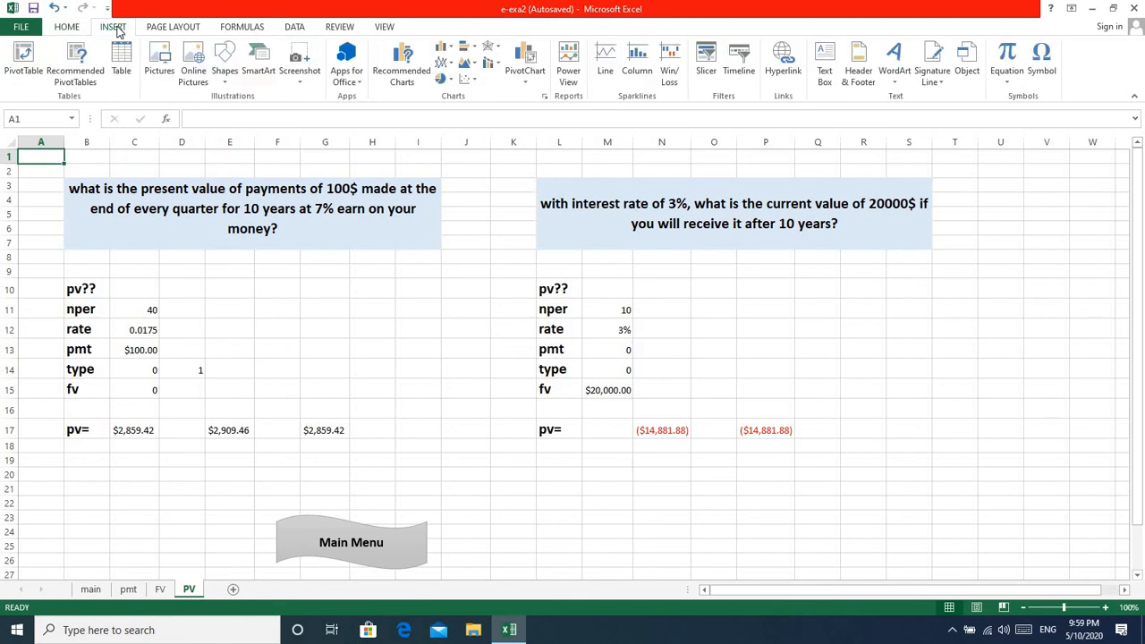
left_click(225, 82)
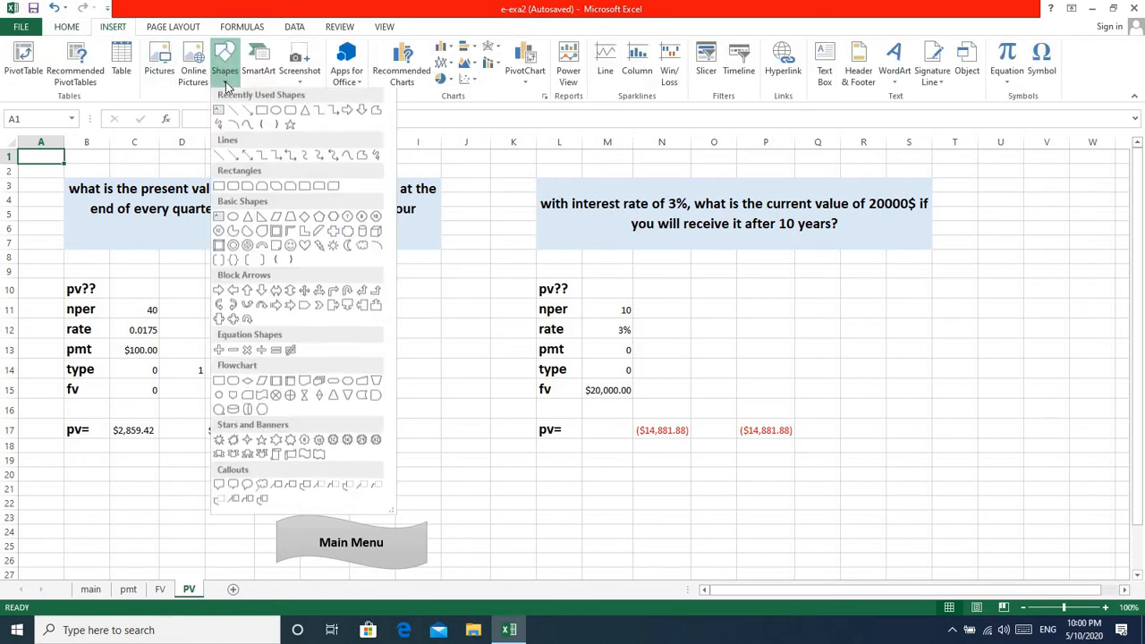
left_click(306, 117)
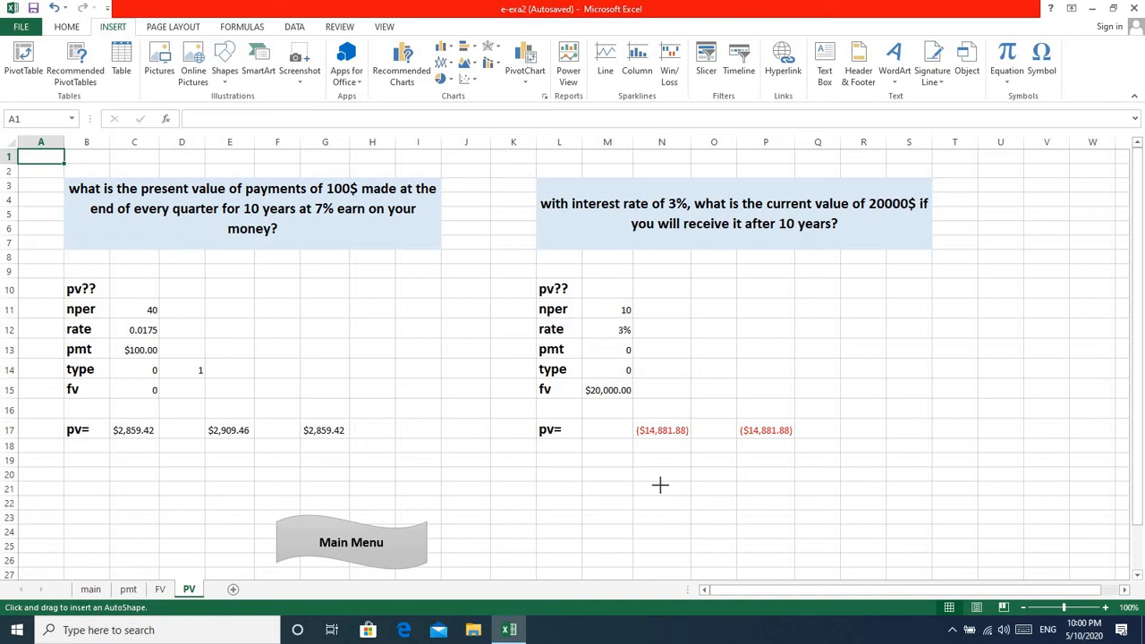
mouse_move(660, 485)
left_mouse_down()
mouse_move(757, 516)
mouse_move(796, 569)
left_mouse_up()
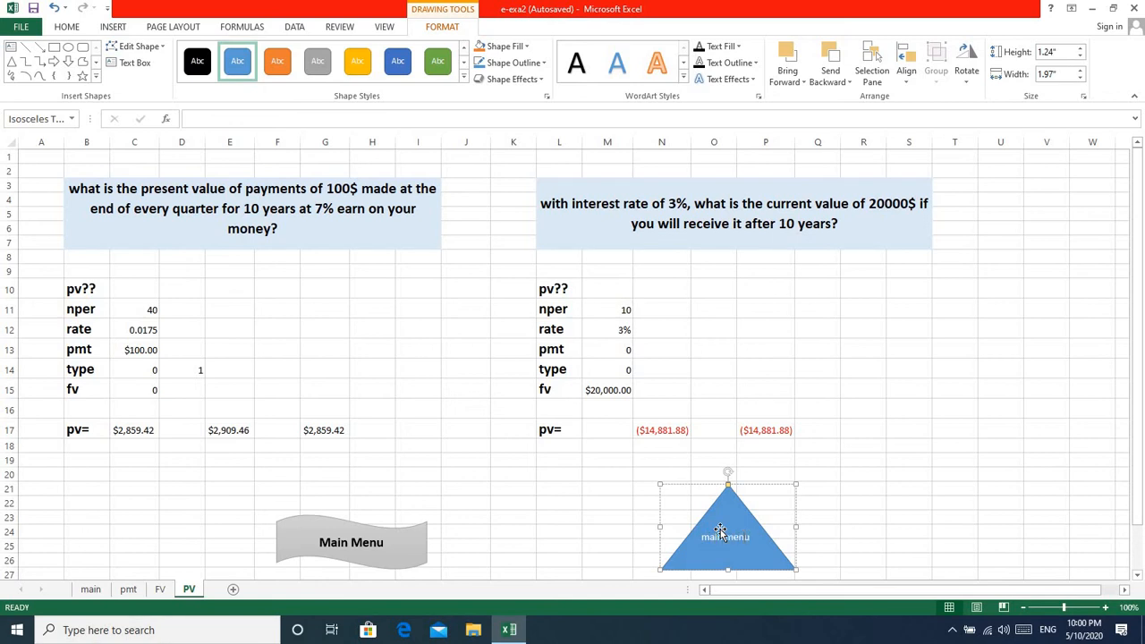
left_click(850, 519)
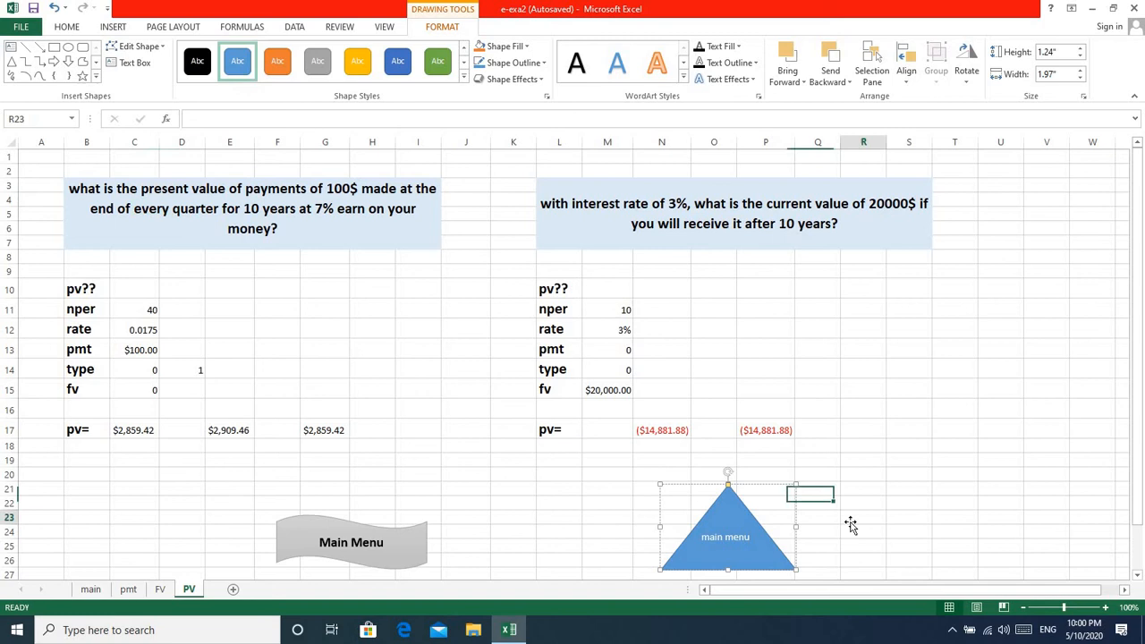
Hyperlink the "main menu" triangle to cell A1 of the main sheet in this document and deselect it.
right_click(754, 555)
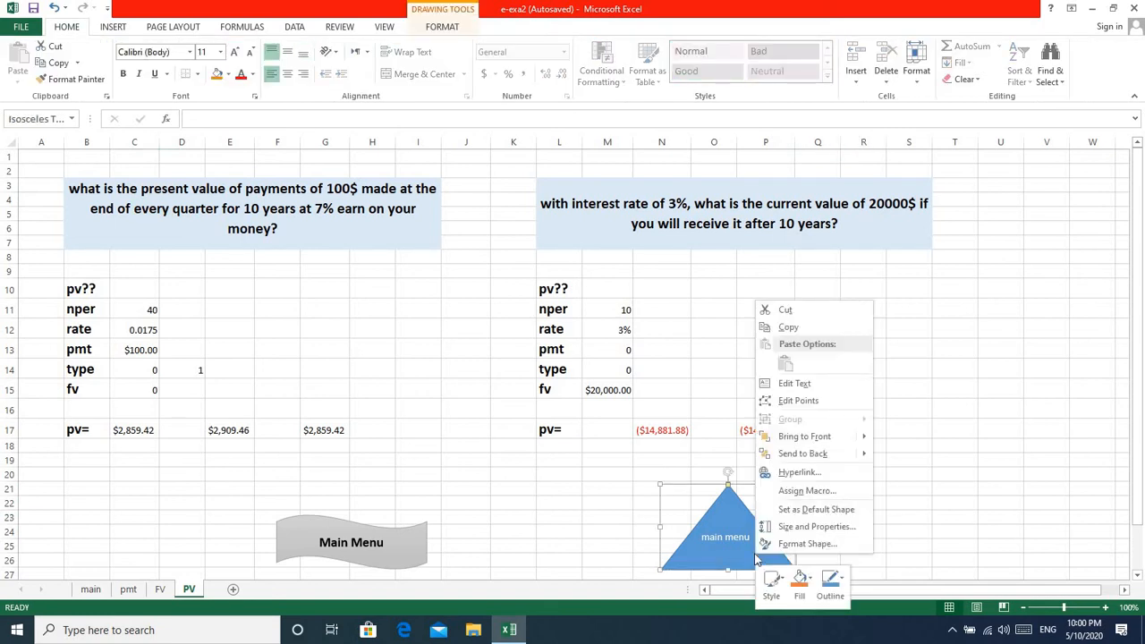
left_click(799, 472)
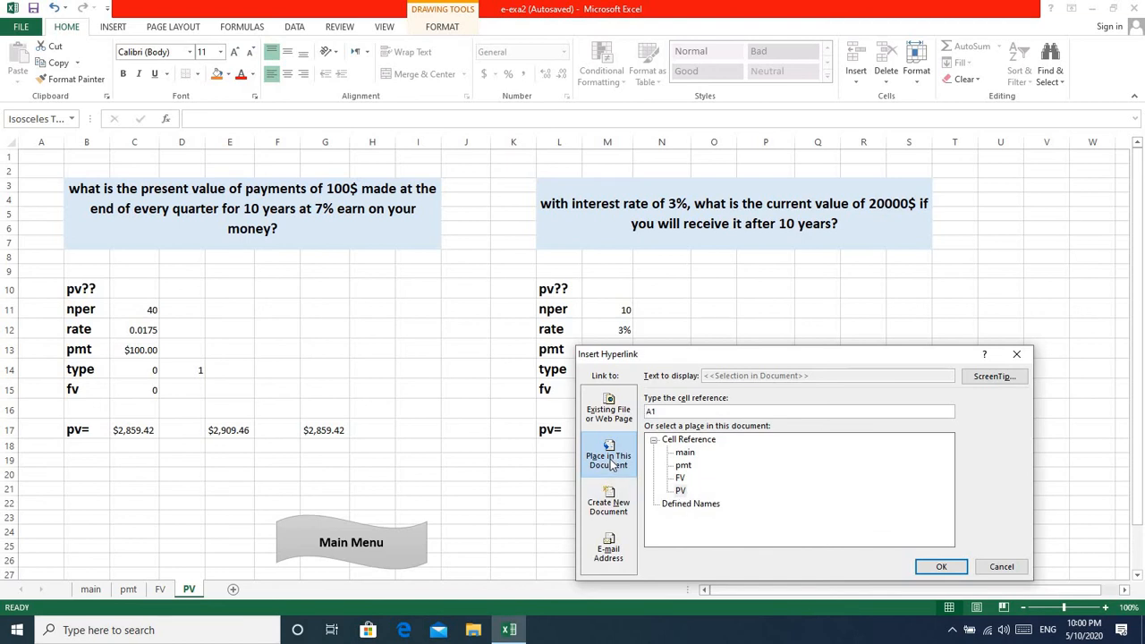
left_click(684, 454)
left_click(942, 567)
left_click(994, 487)
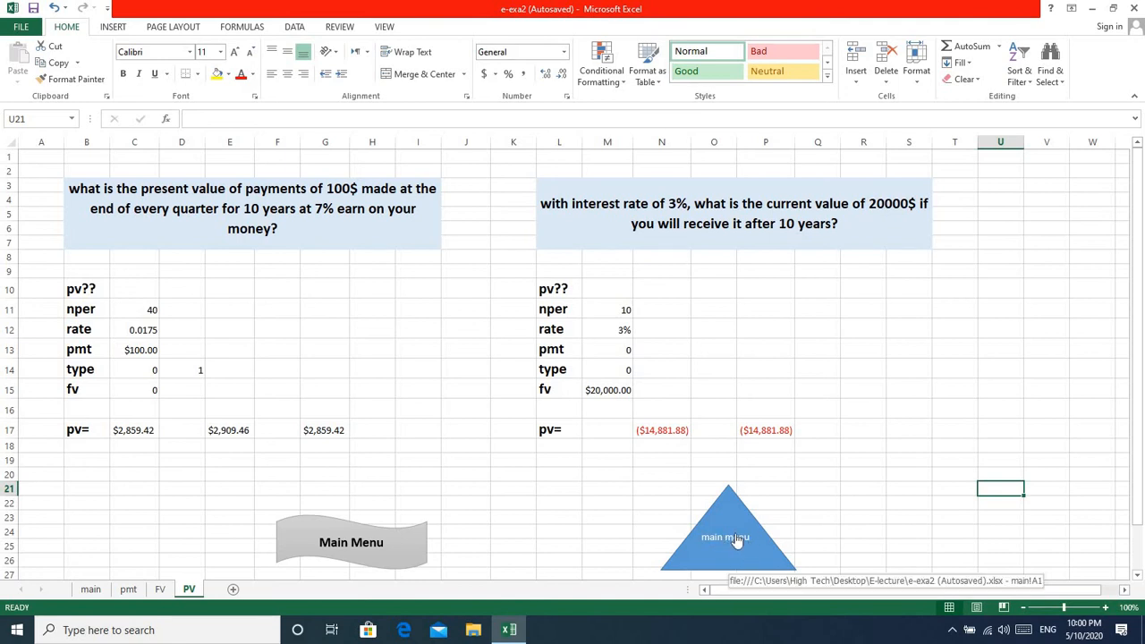
Test the links between the PV and main sheets using the triangle and the blue rectangle, ending on the main sheet.
left_click(734, 536)
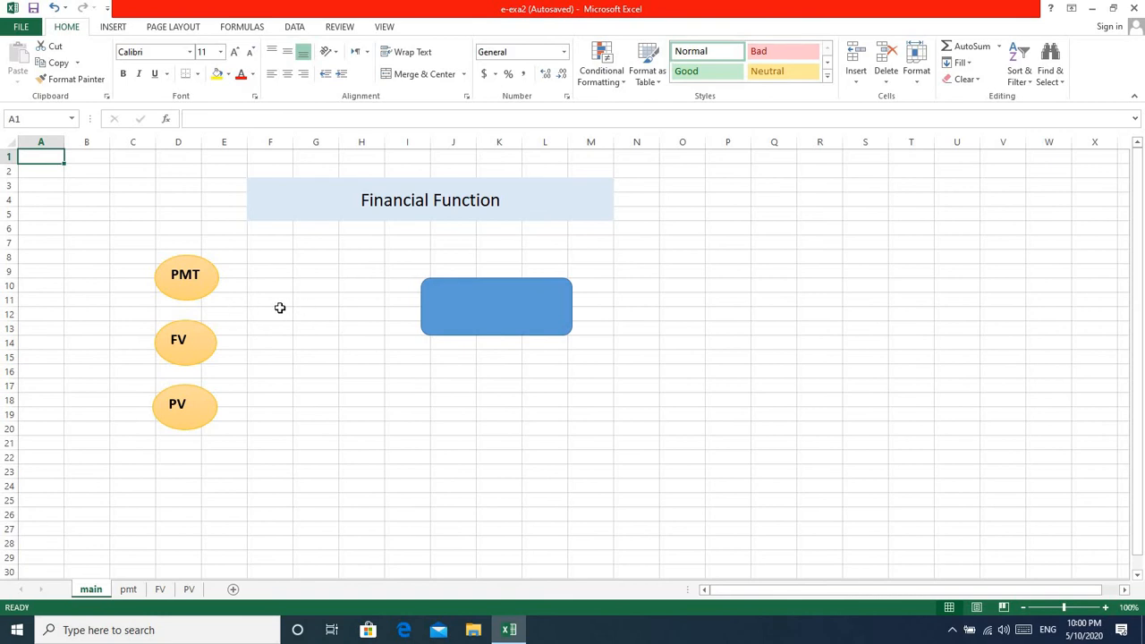
left_click(522, 309)
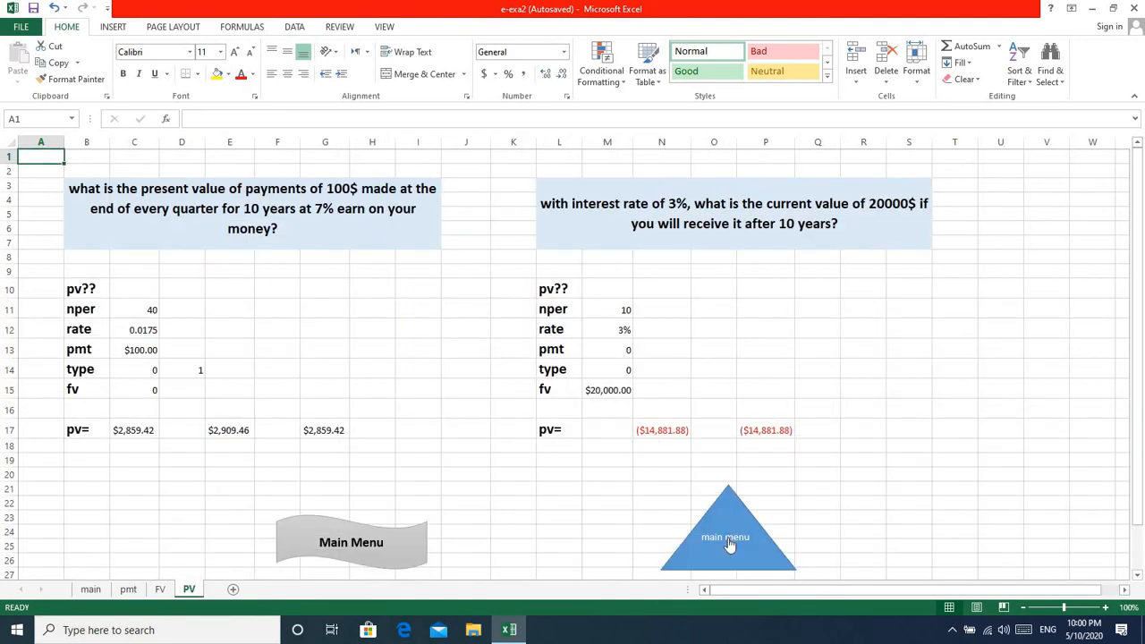
left_click(728, 542)
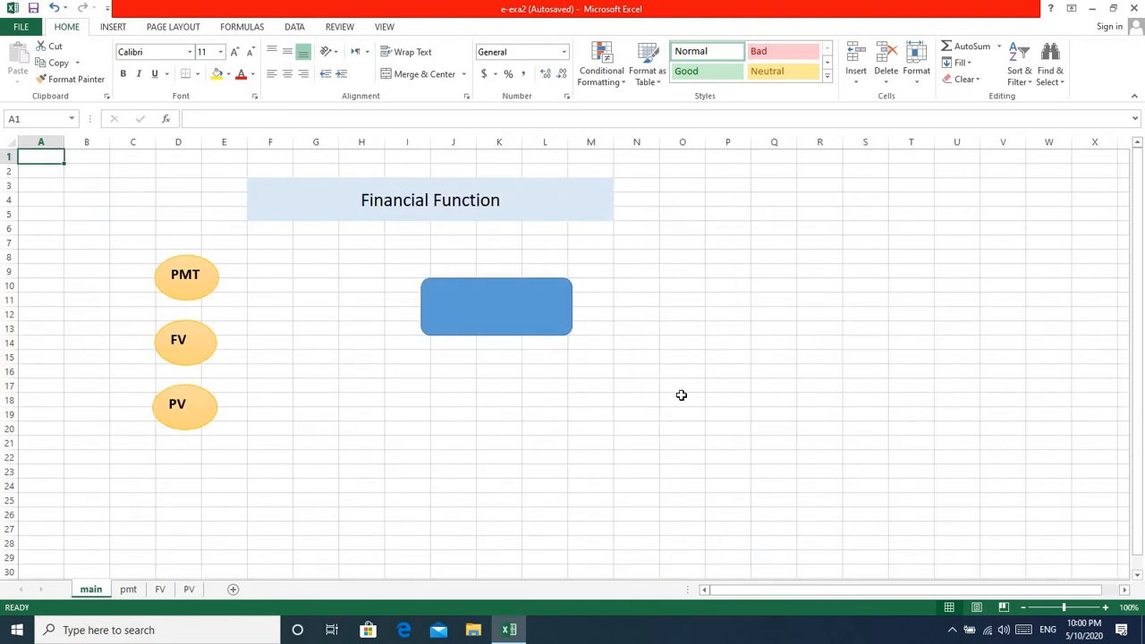
Remove the hyperlink from the blue rounded rectangle on the main sheet and delete the shape.
right_click(488, 305)
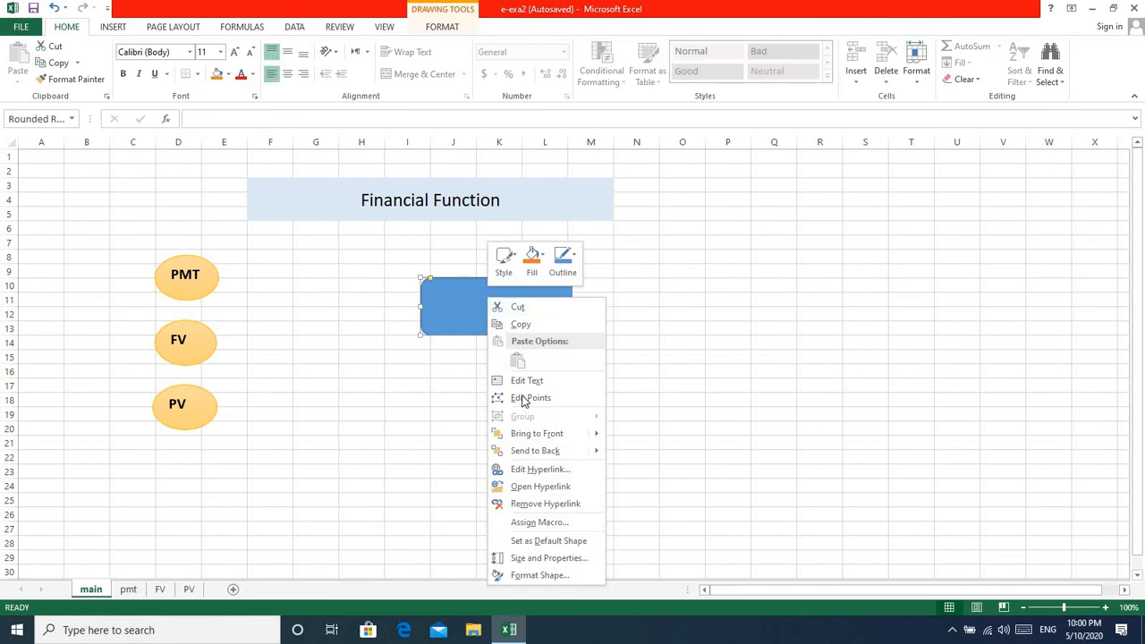
left_click(545, 504)
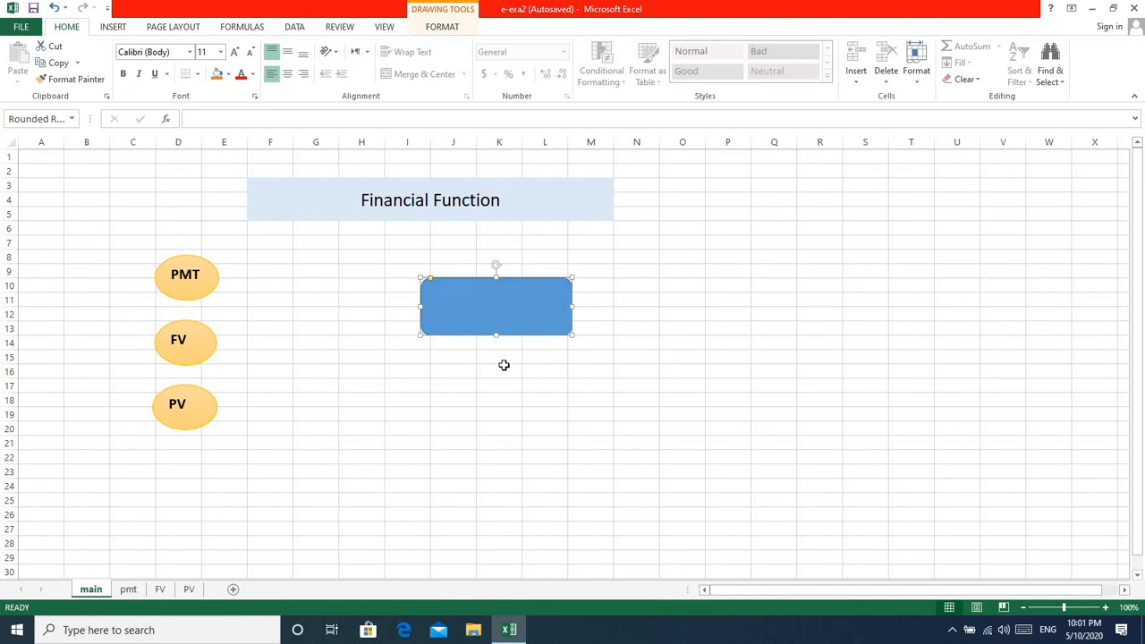
left_click_drag(503, 368, 710, 332)
left_click(710, 330)
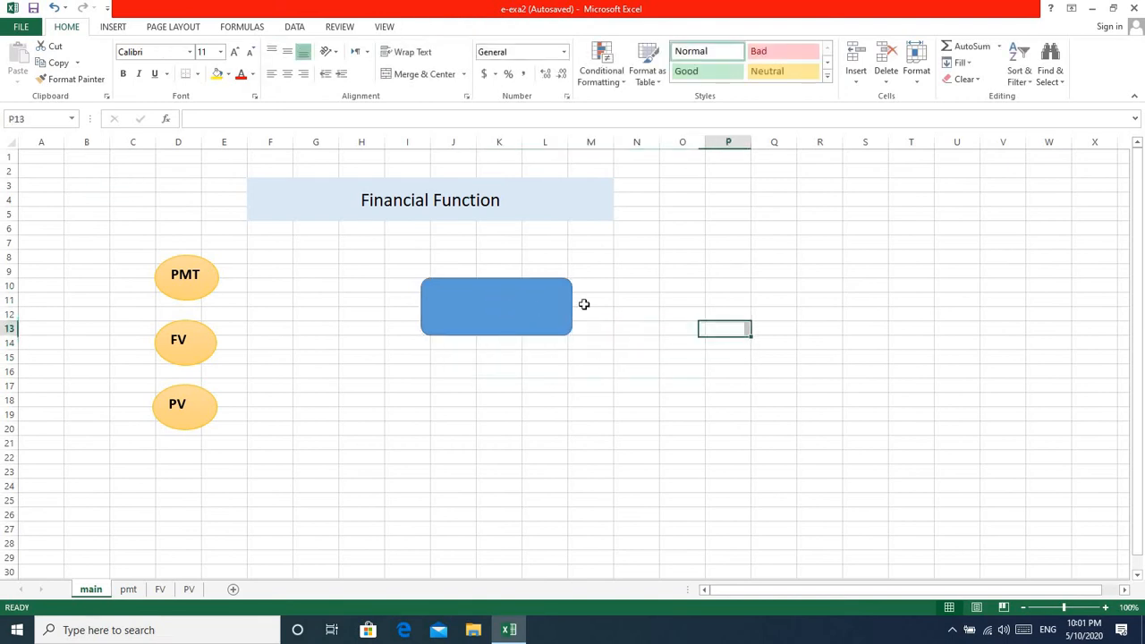
left_click(506, 303)
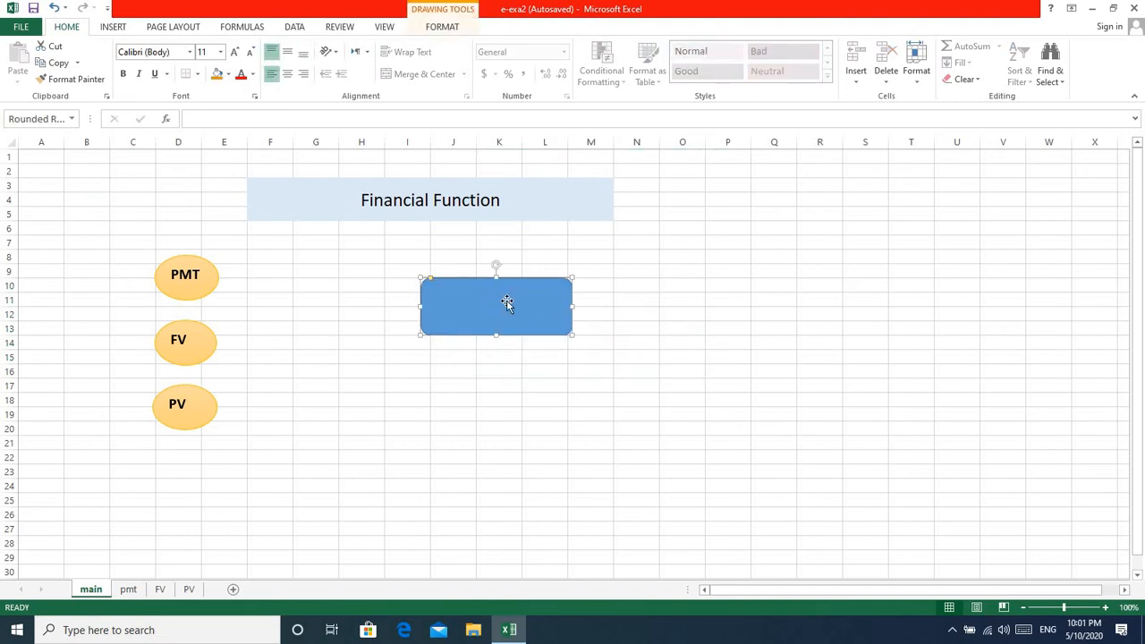
key("Delete")
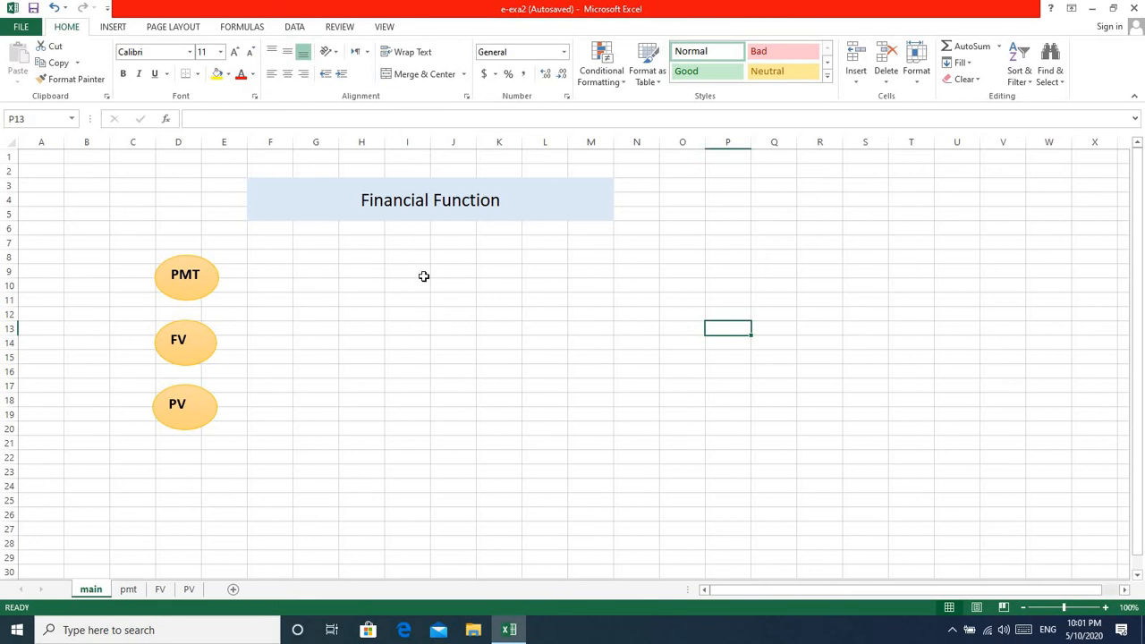
Draw a double wave shape about 2.57" wide and 1.02" high on the main sheet and label it "new file".
left_click(115, 27)
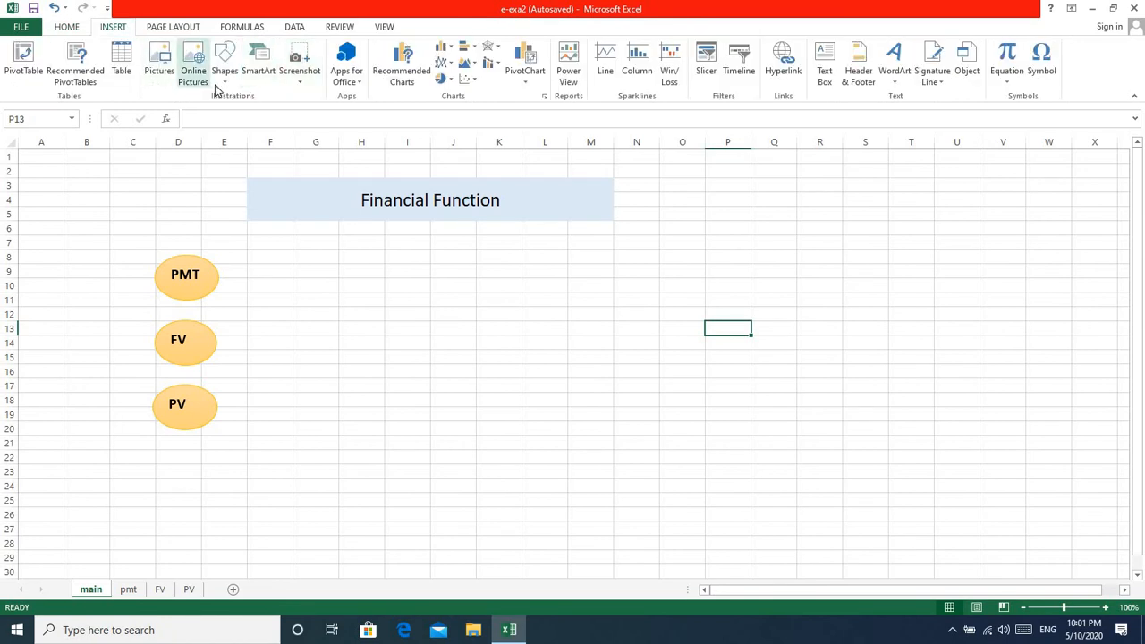
left_click(227, 81)
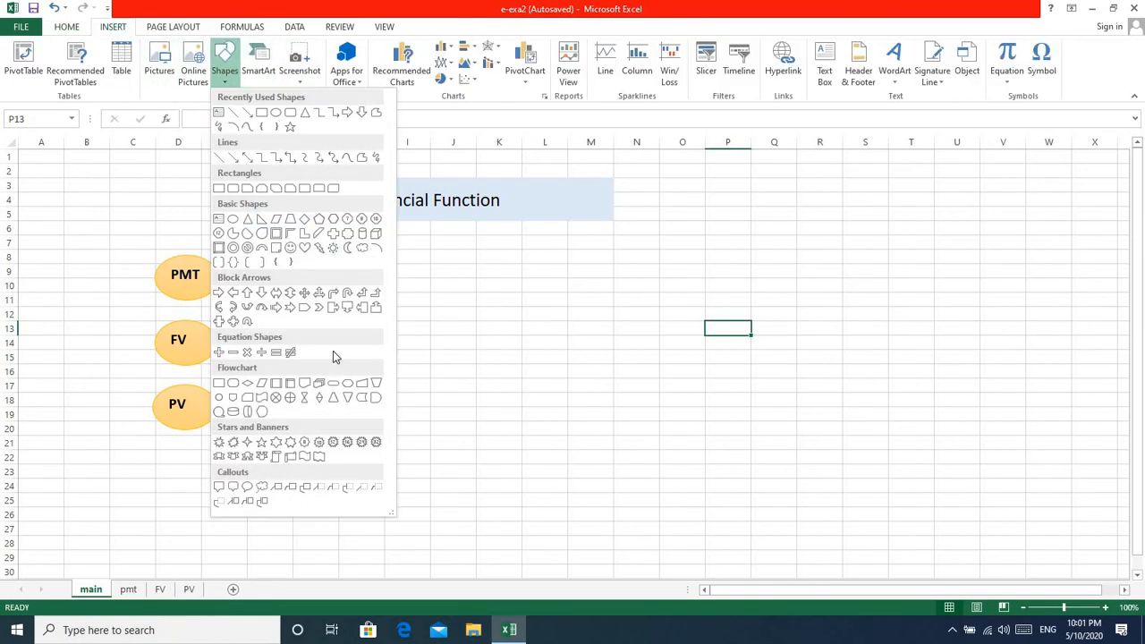
left_click(318, 460)
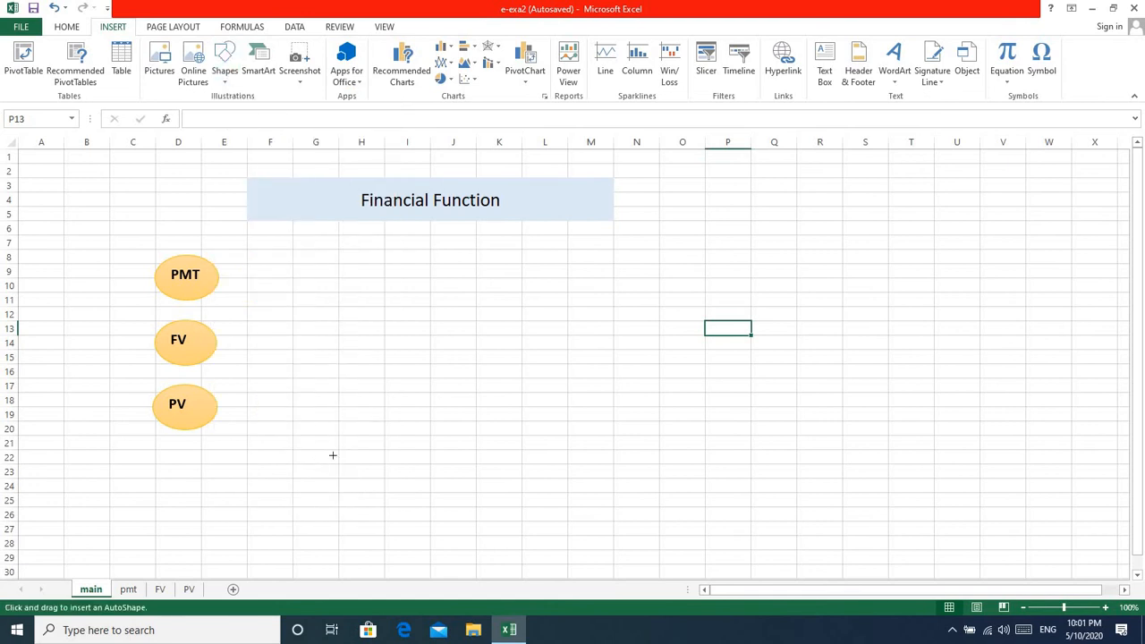
mouse_move(485, 335)
left_mouse_down()
mouse_move(516, 361)
mouse_move(626, 384)
mouse_move(663, 406)
left_mouse_up()
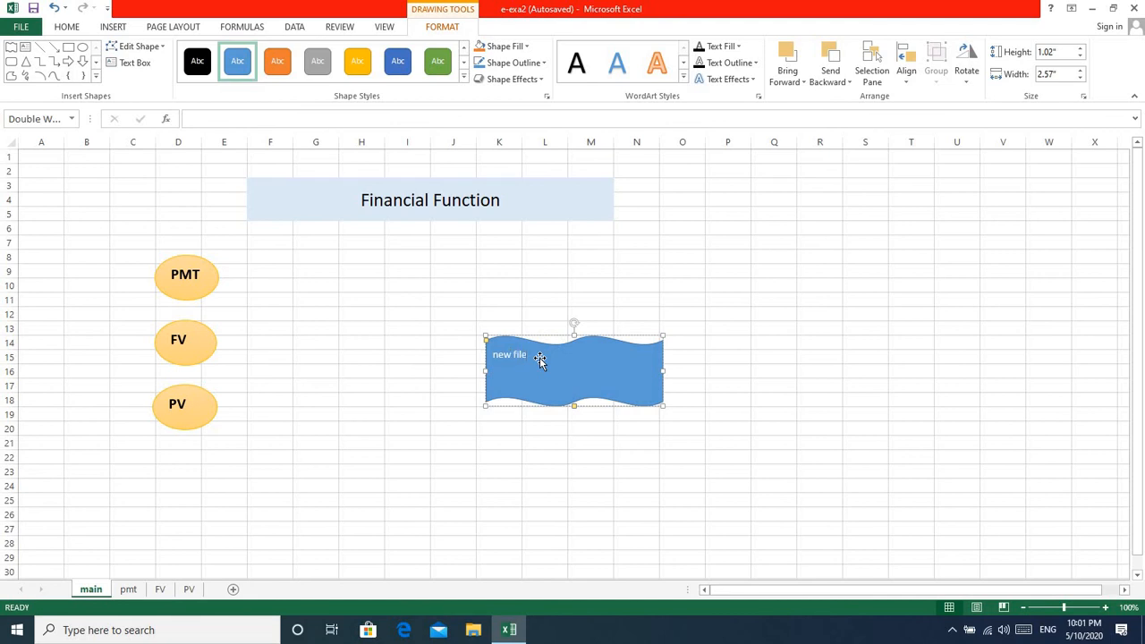
left_click(647, 454)
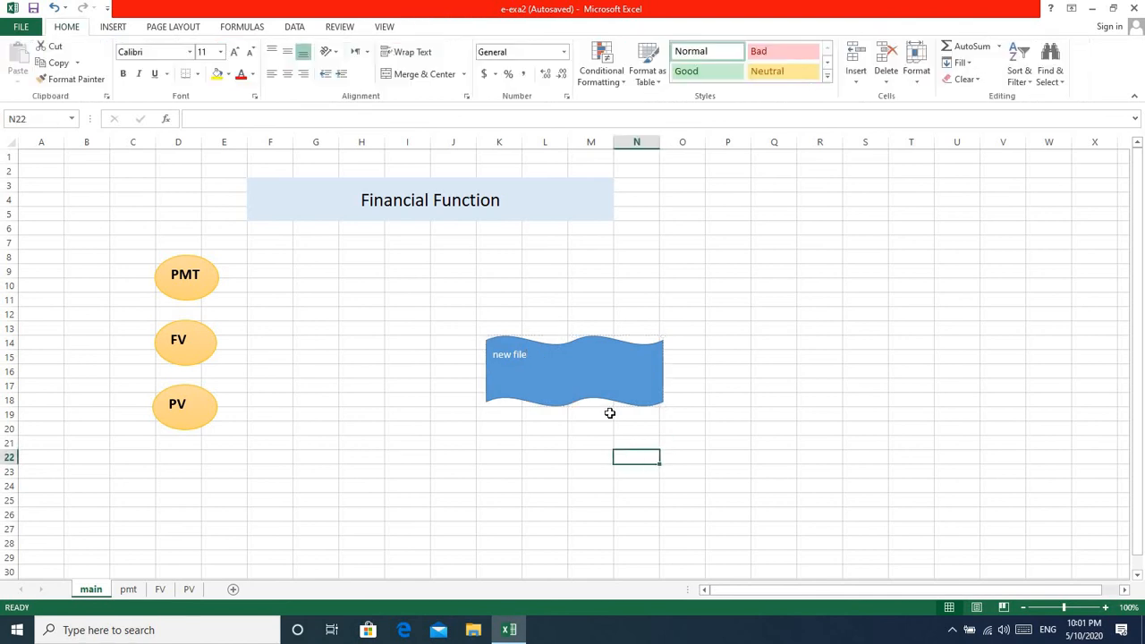
Hyperlink the "new file" shape to a new document named new111 for editing now, dismiss the activation wizard and maximize the new workbook.
right_click(578, 367)
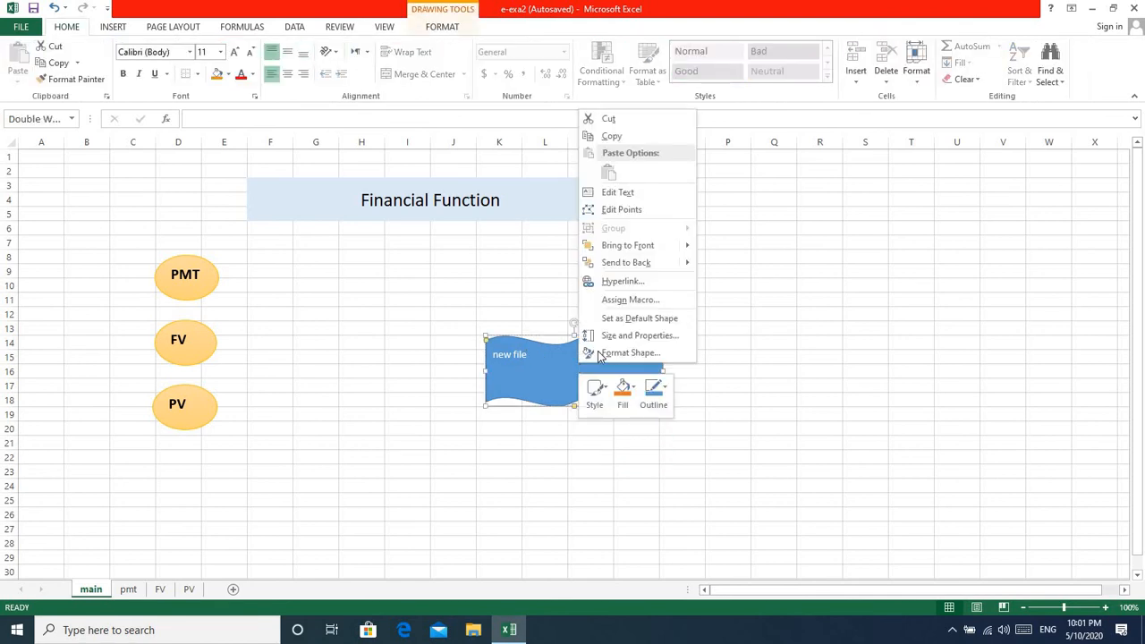
left_click(623, 283)
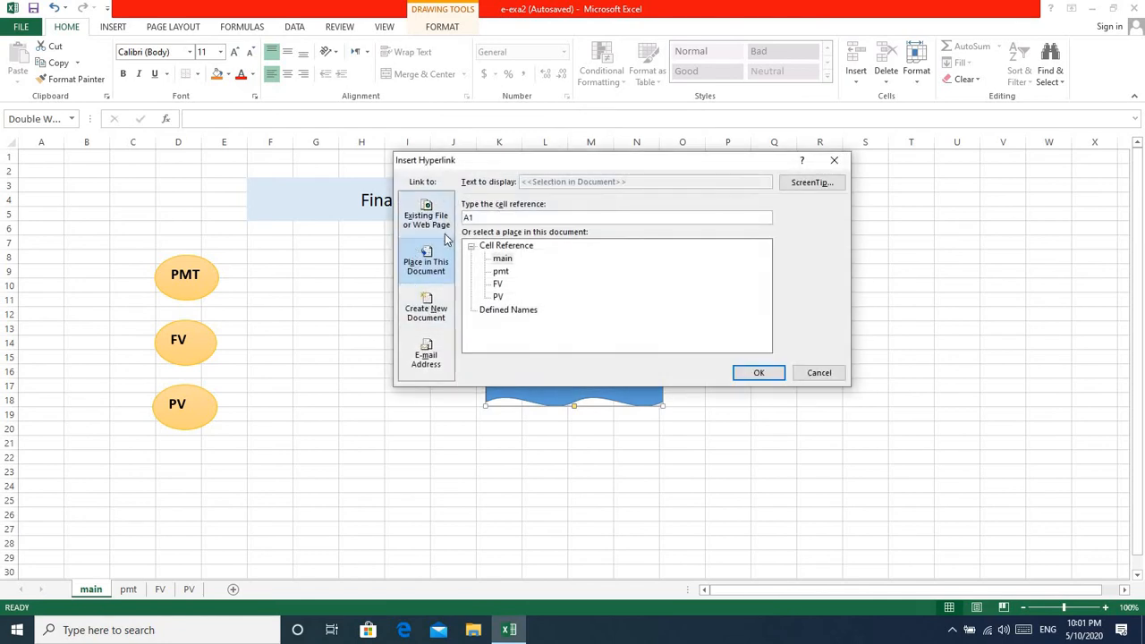
left_click(431, 319)
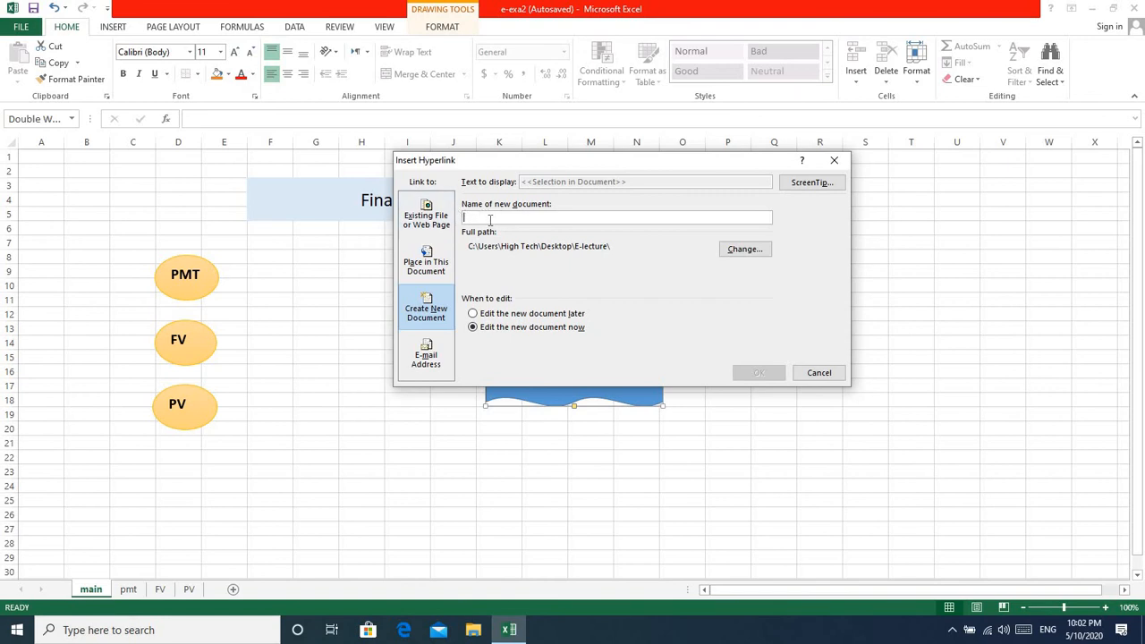
type("new111")
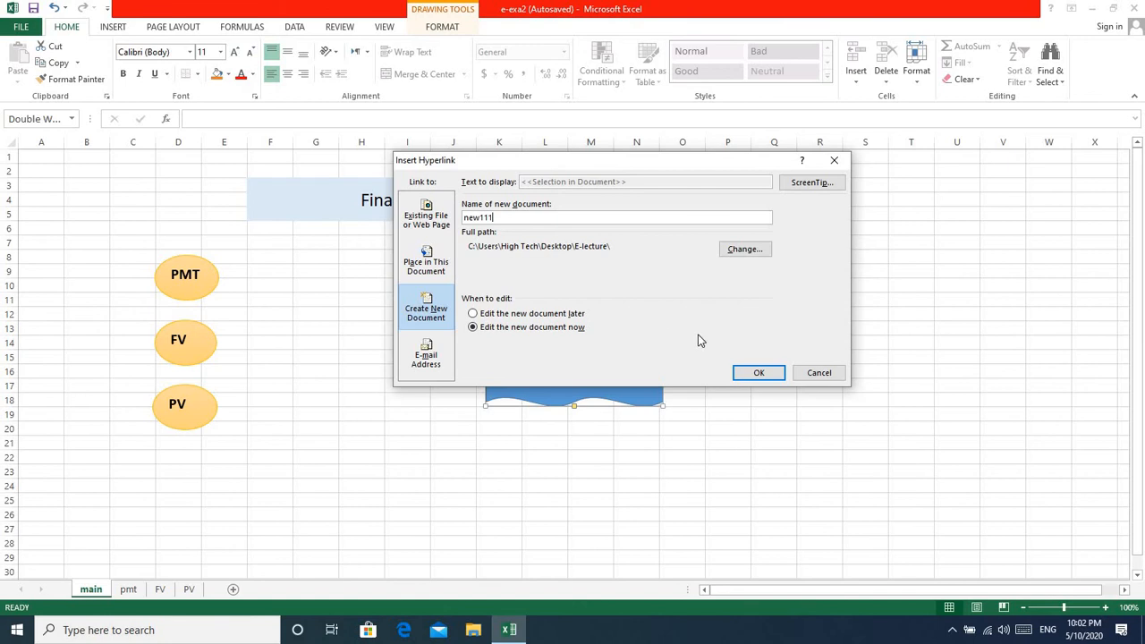
left_click(758, 375)
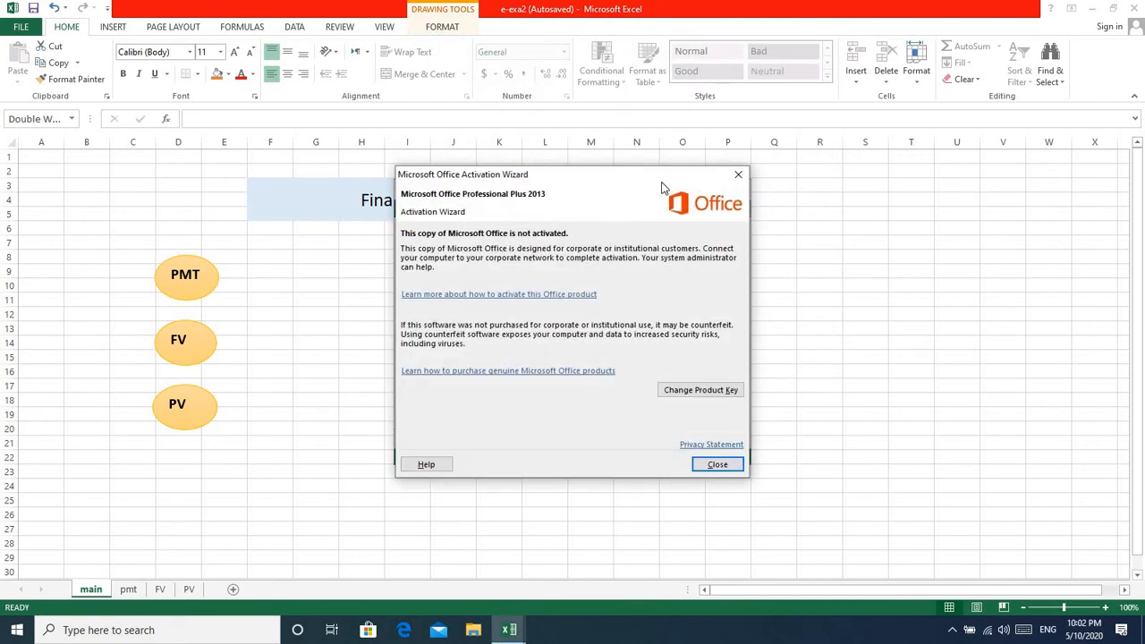
left_click(738, 175)
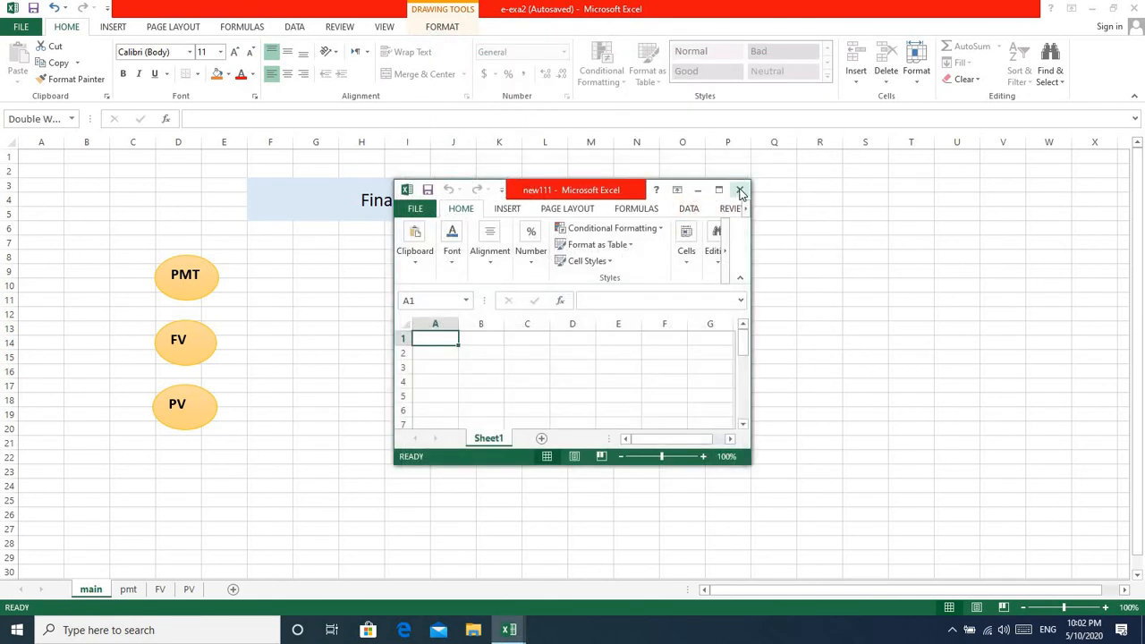
left_click(720, 191)
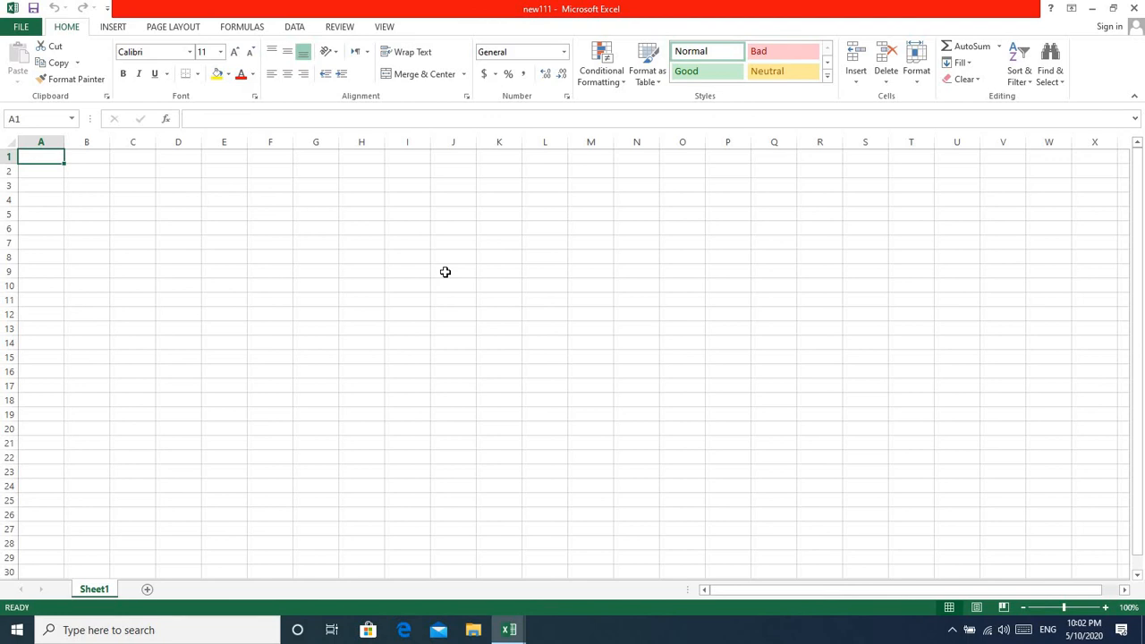
Draw a double wave shape about 2.92" wide and 1.16" high on Sheet1 of new111 and label it "main".
left_click(112, 27)
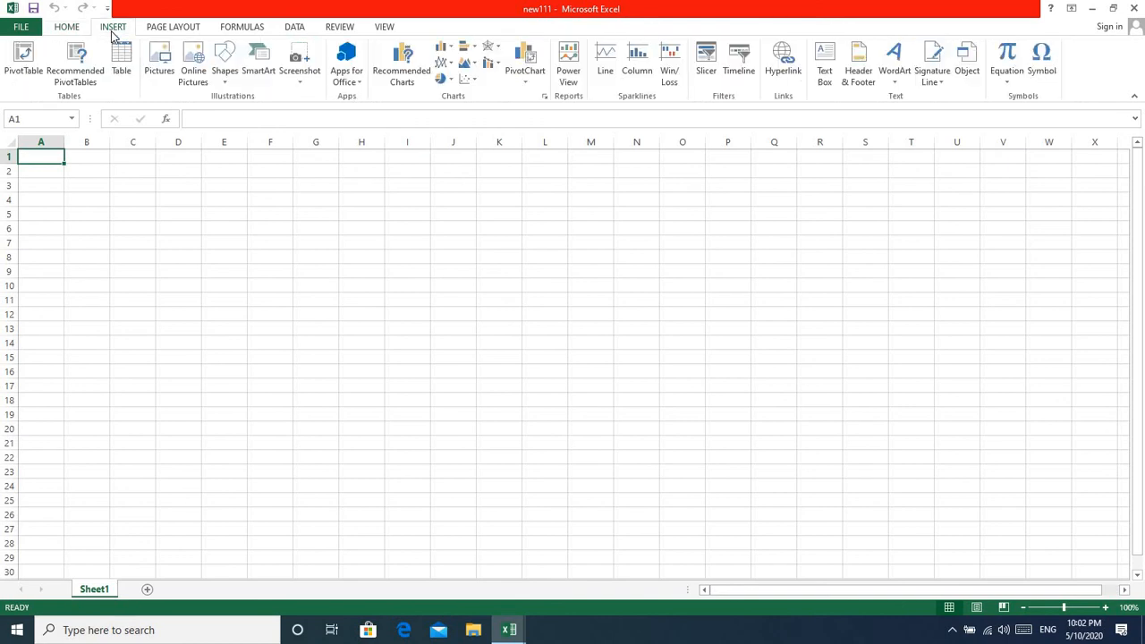
left_click(227, 82)
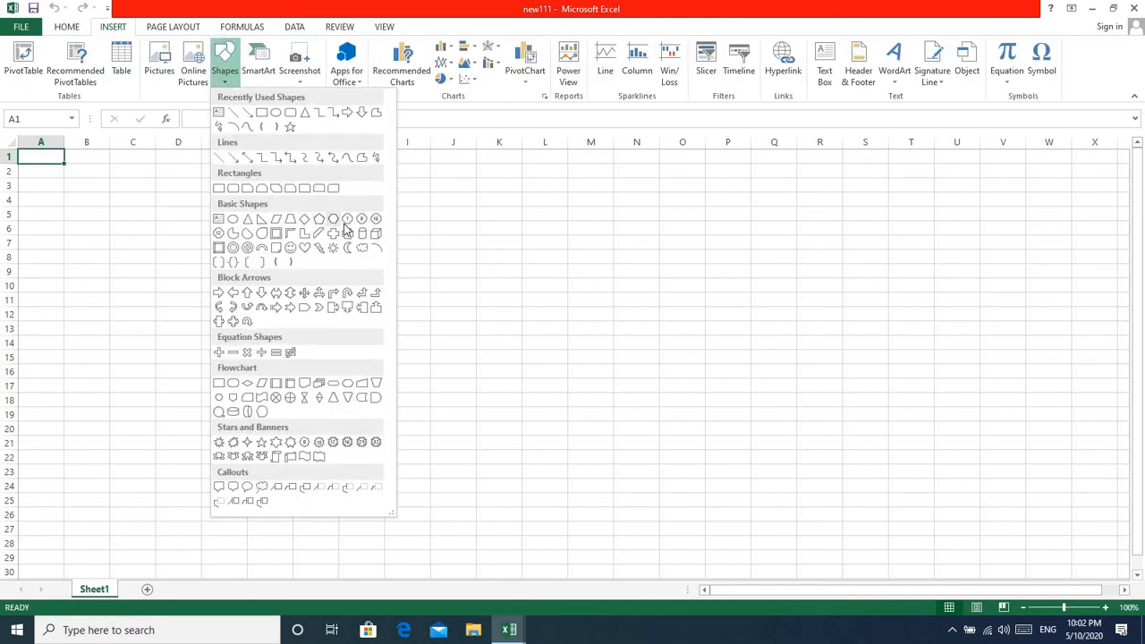
left_click(319, 458)
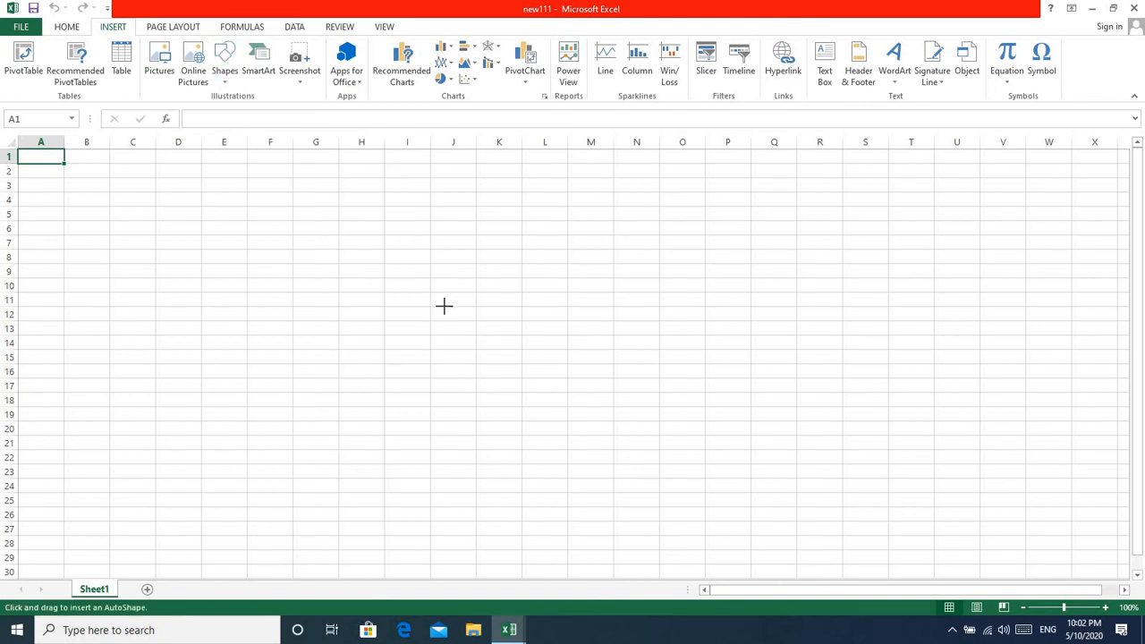
left_click_drag(444, 306, 644, 383)
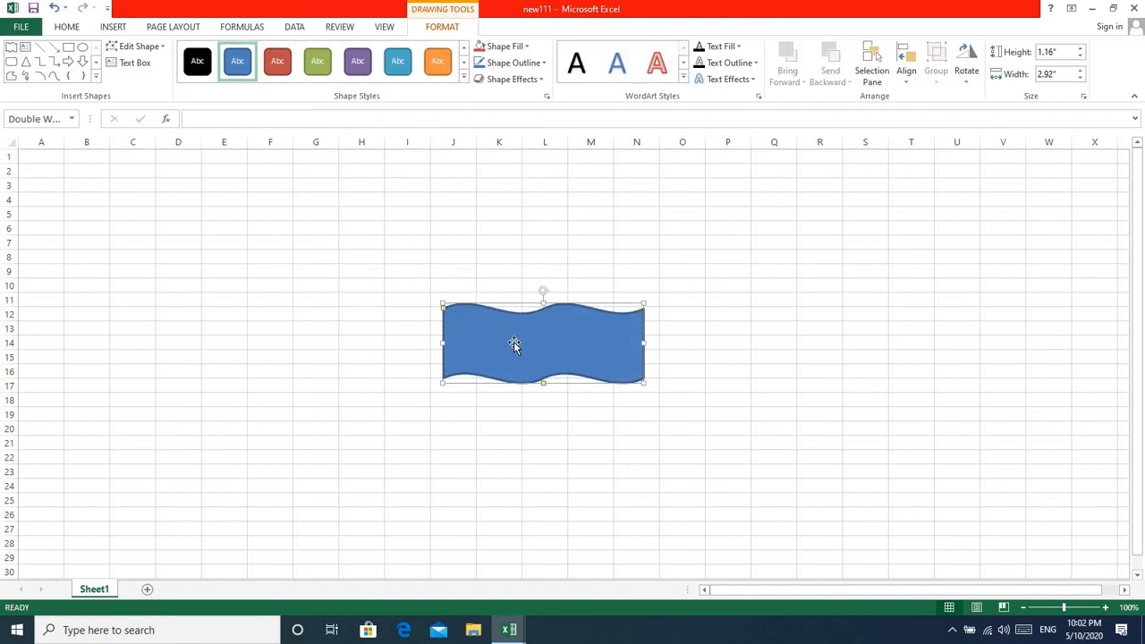
type("main")
left_click(501, 459)
Hyperlink the "main" shape to the existing Financial Functions.pptx file in the E-lecture folder and deselect the shape.
right_click(509, 332)
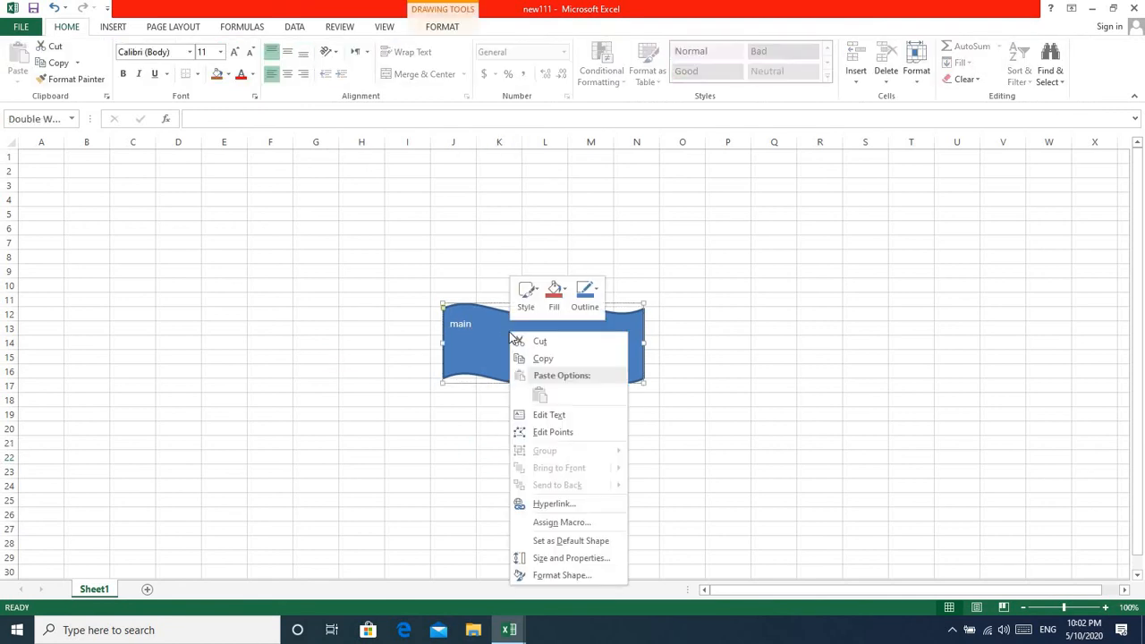
left_click(544, 504)
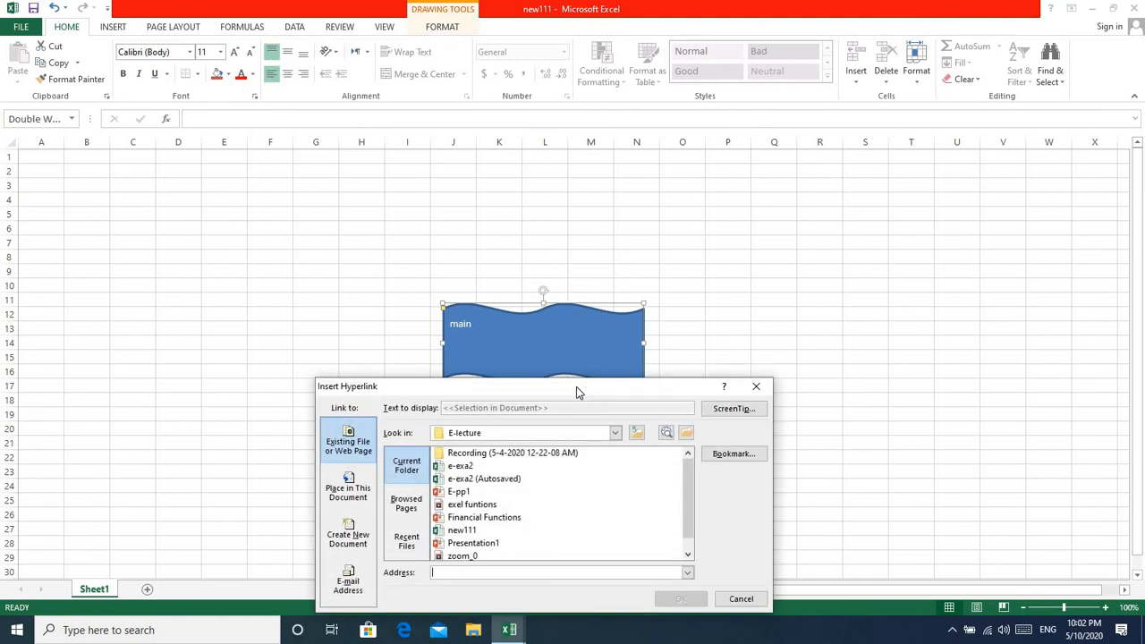
left_click_drag(828, 191, 821, 189)
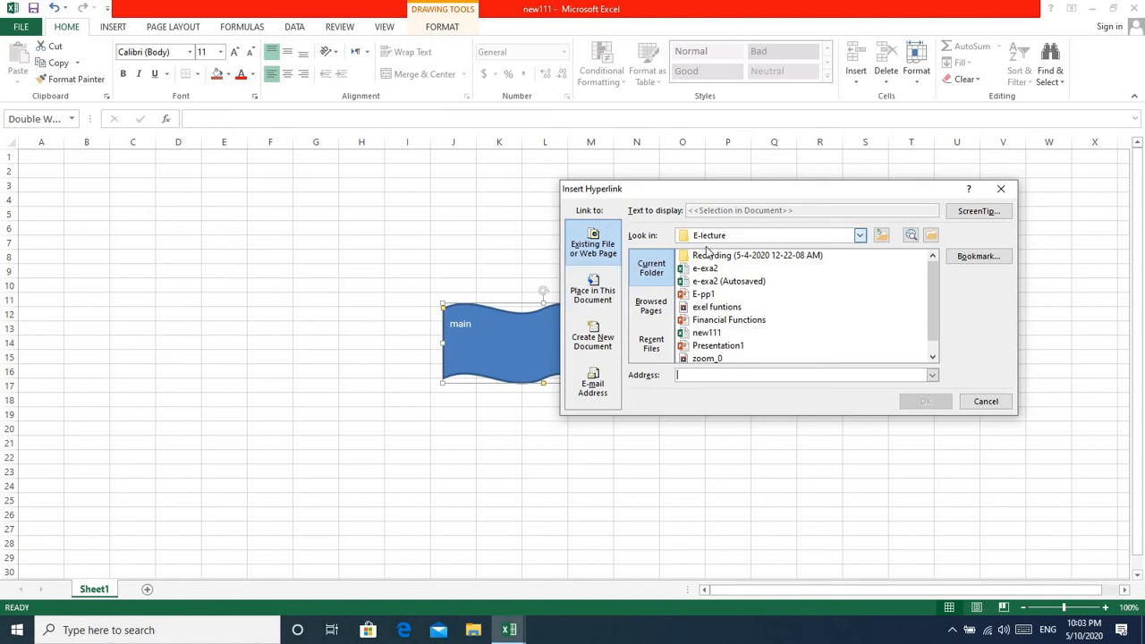
left_click(860, 235)
left_click(859, 235)
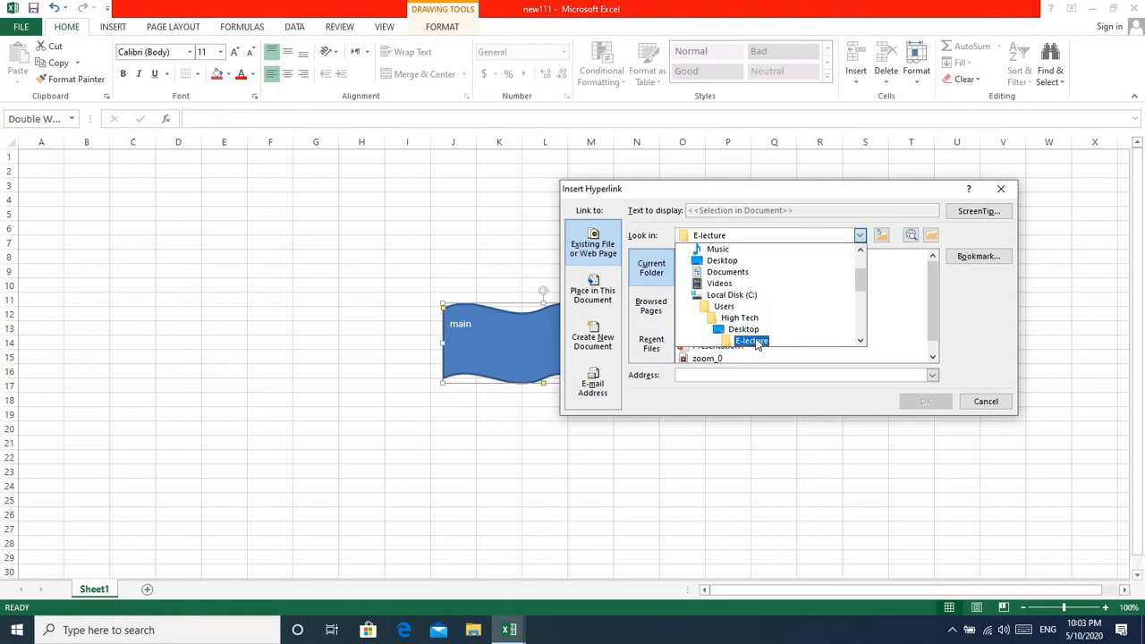
left_click(757, 341)
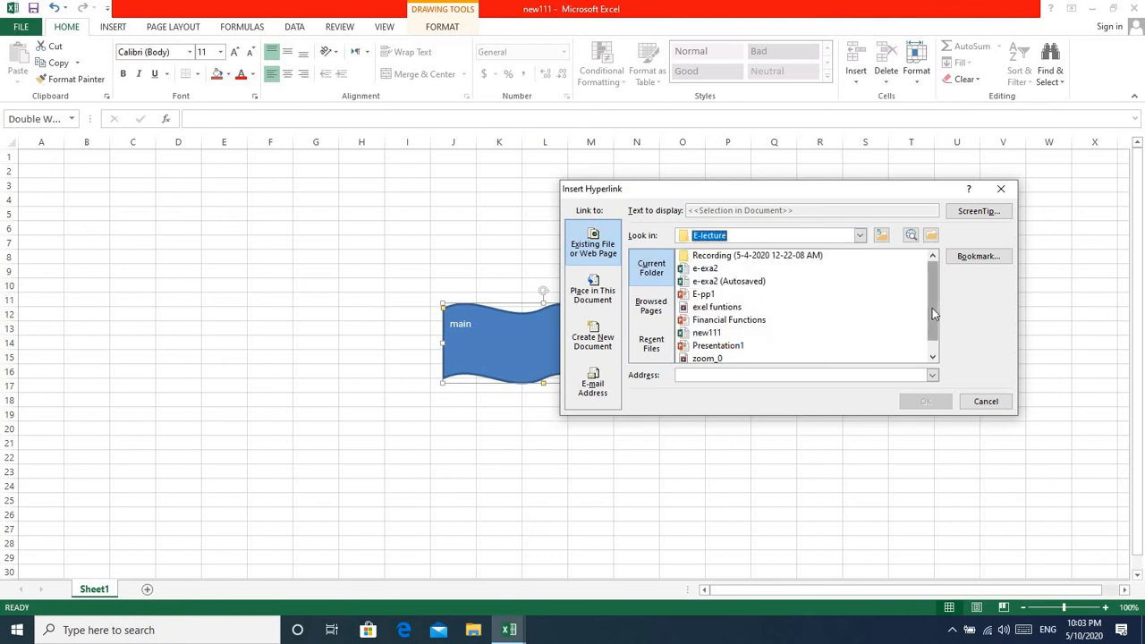
mouse_move(933, 312)
left_mouse_down()
mouse_move(932, 325)
mouse_move(933, 311)
left_mouse_up()
left_click(750, 322)
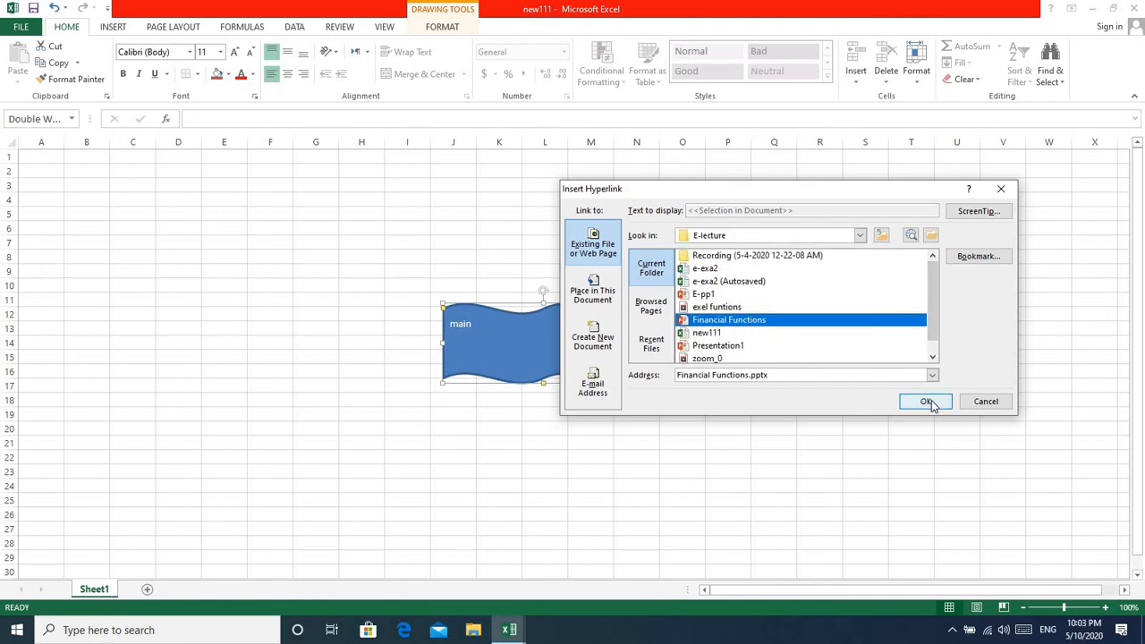
left_click(926, 402)
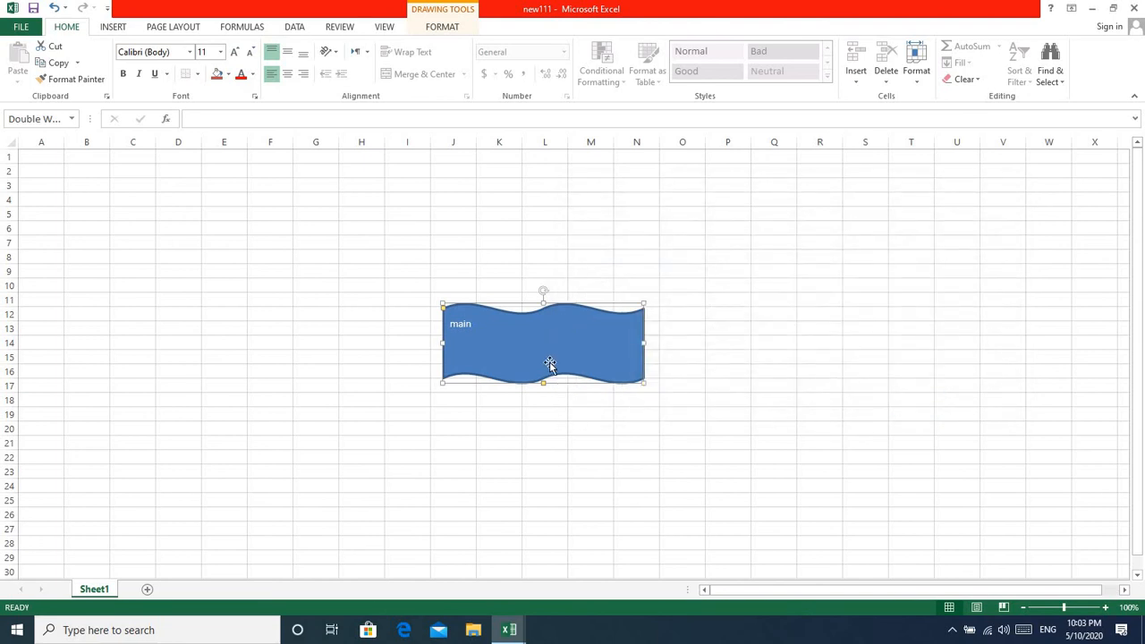
left_click(740, 398)
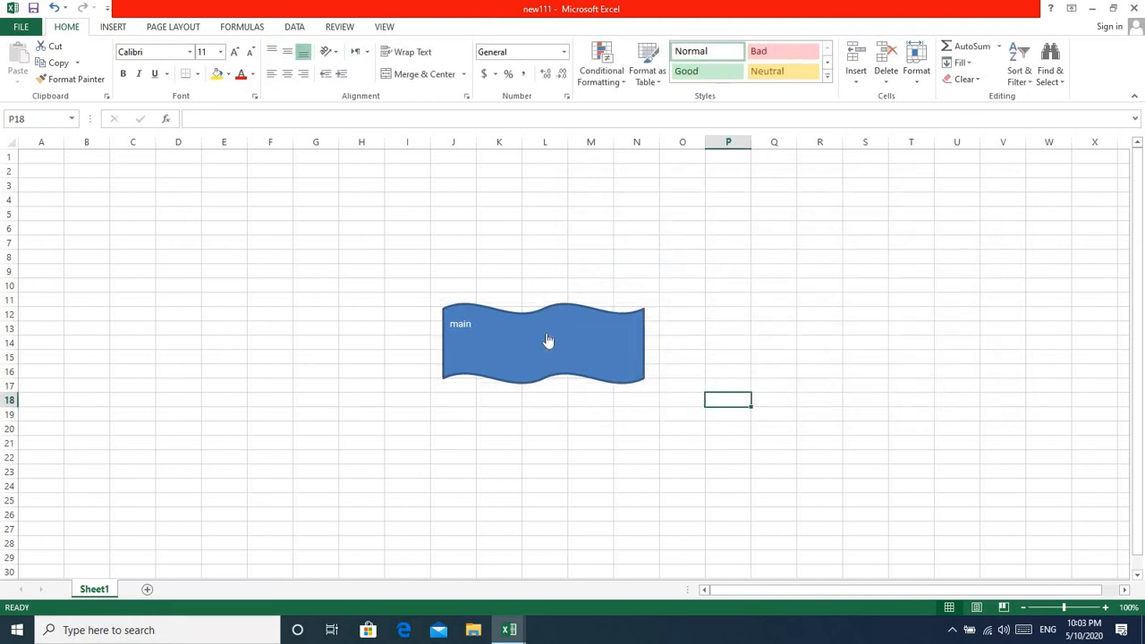
Follow the "main" shape's hyperlink into PowerPoint, dismiss the activation wizards and close the presentation.
left_click(545, 333)
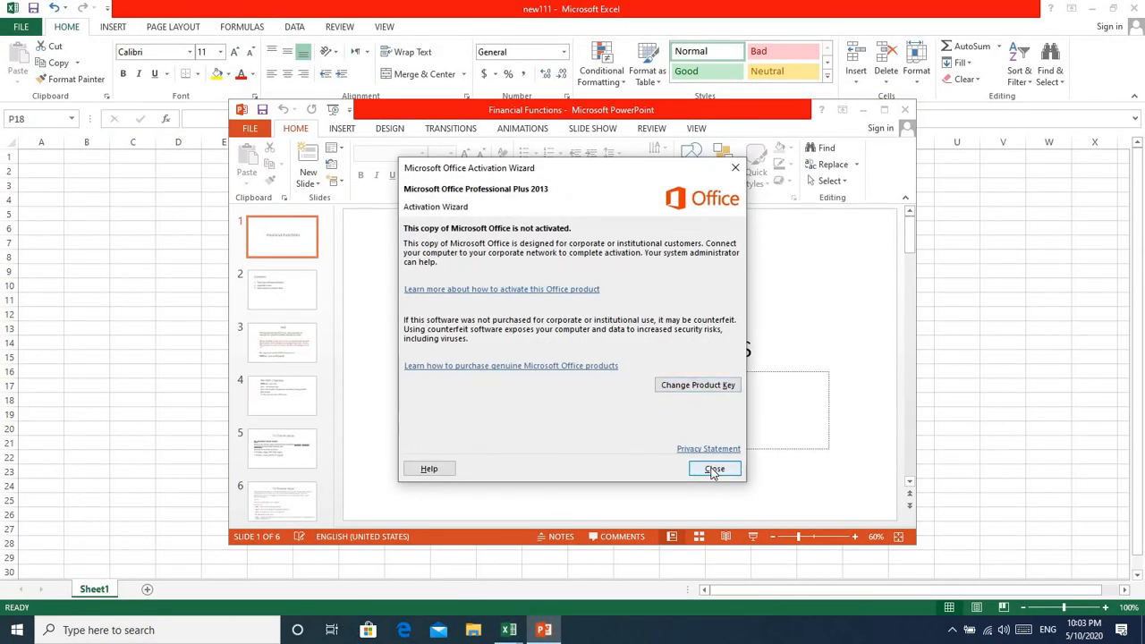
left_click(713, 470)
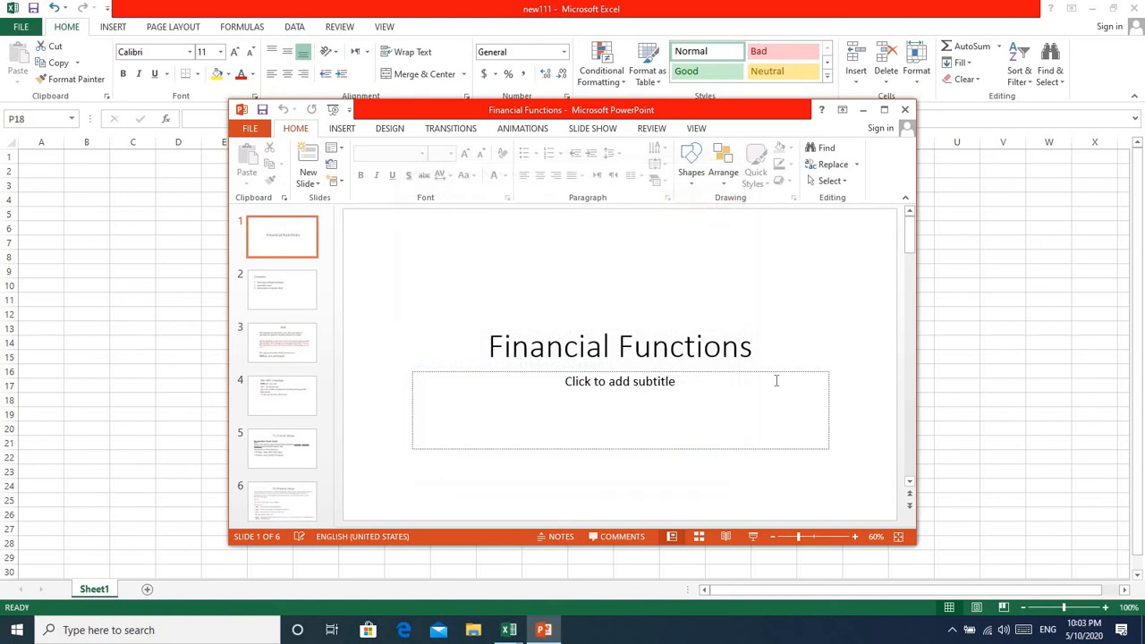
left_click(884, 110)
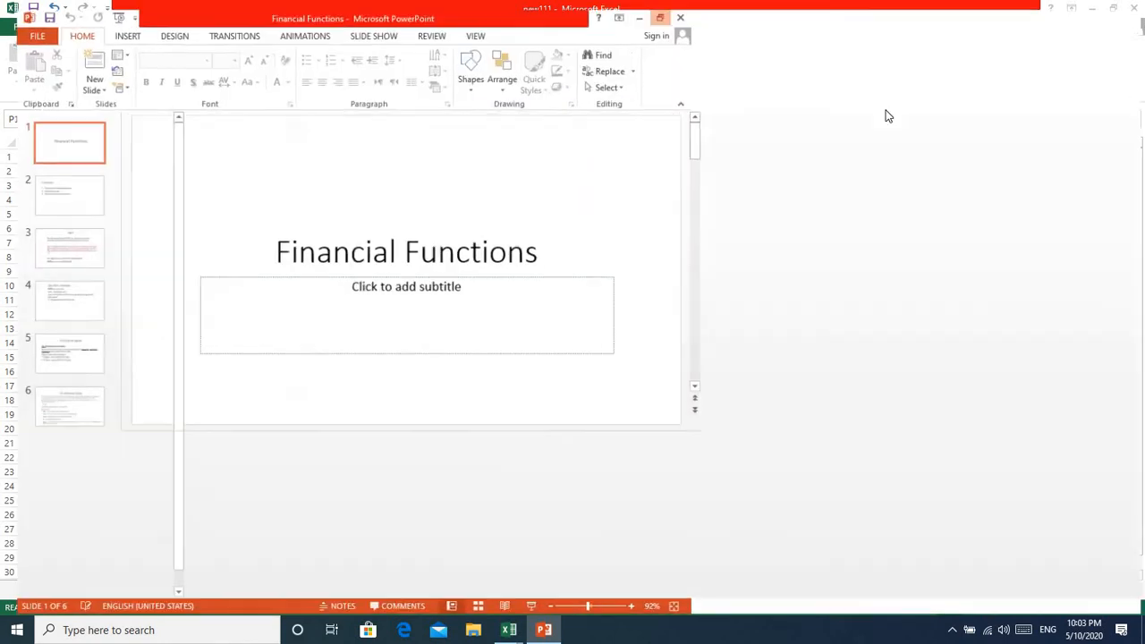
left_click(1132, 9)
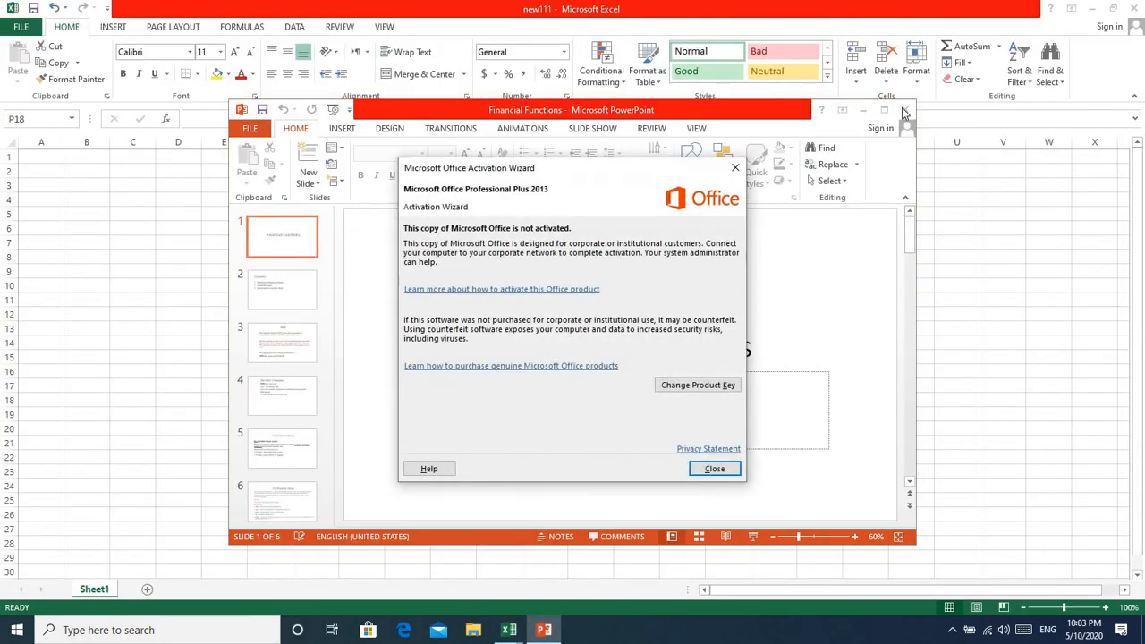
left_click(713, 469)
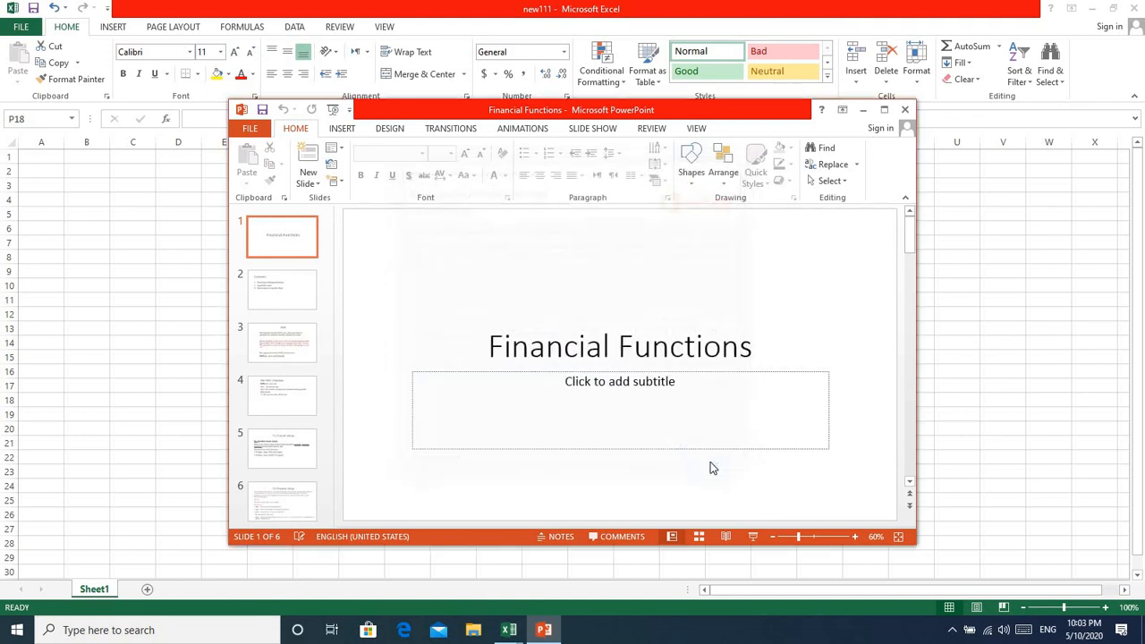
left_click(903, 110)
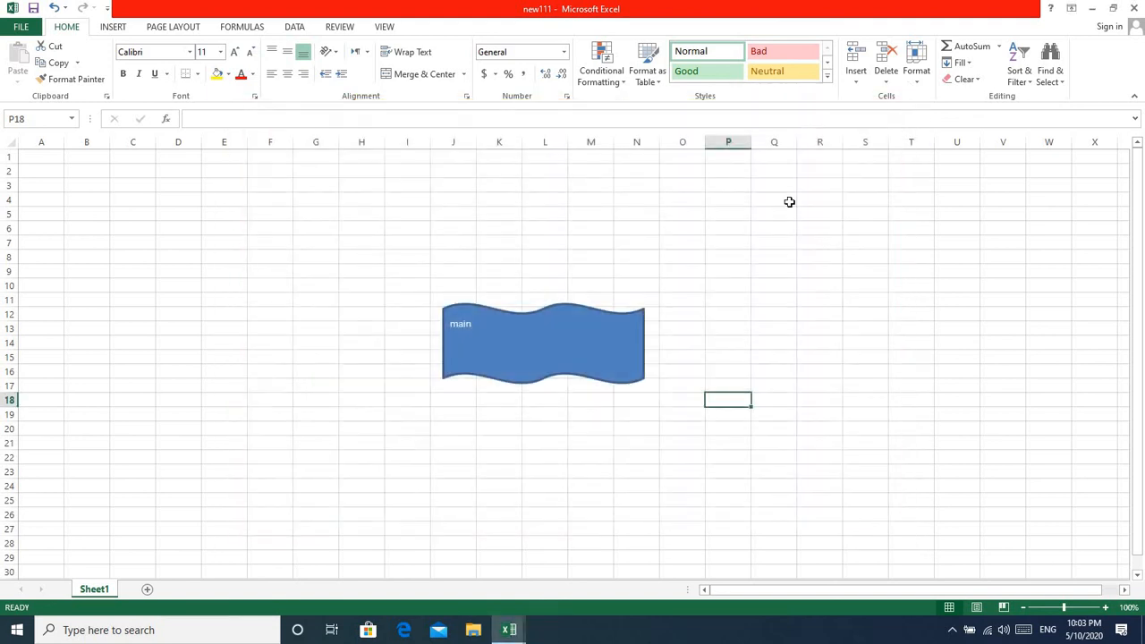
Remove the hyperlink from the "main" shape on Sheet1 of new111 and delete the shape.
right_click(592, 349)
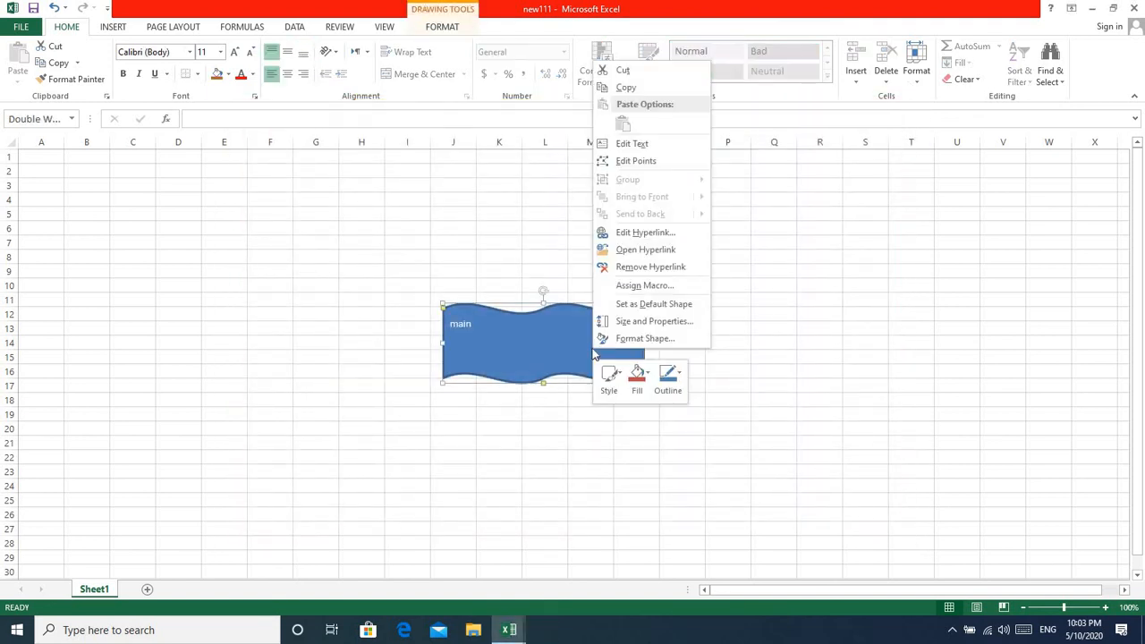
left_click(672, 267)
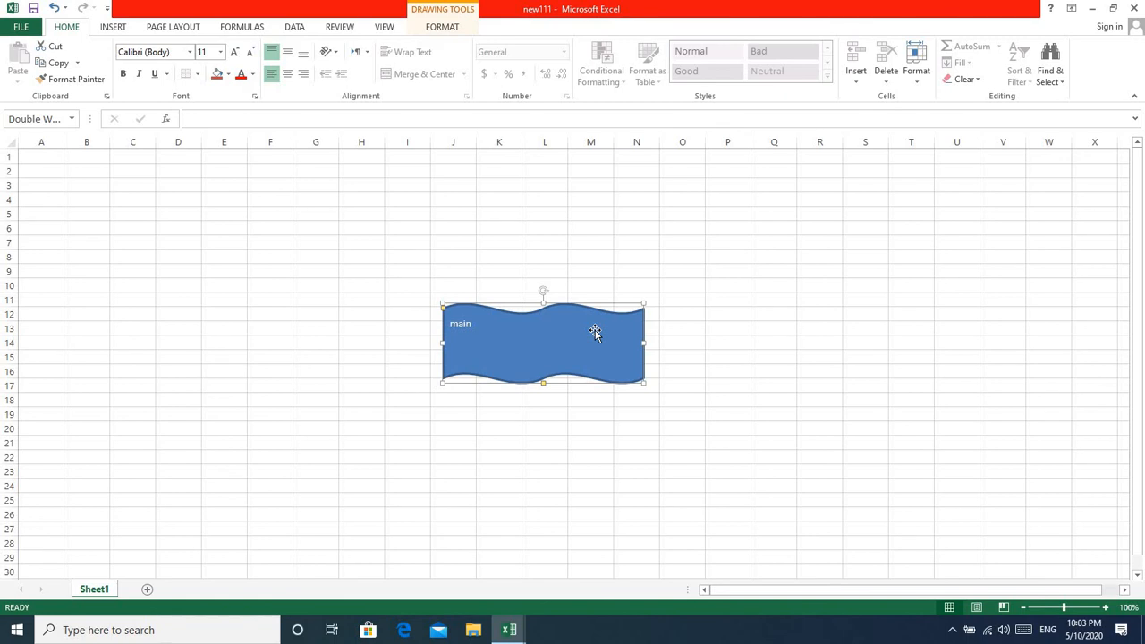
key("Delete")
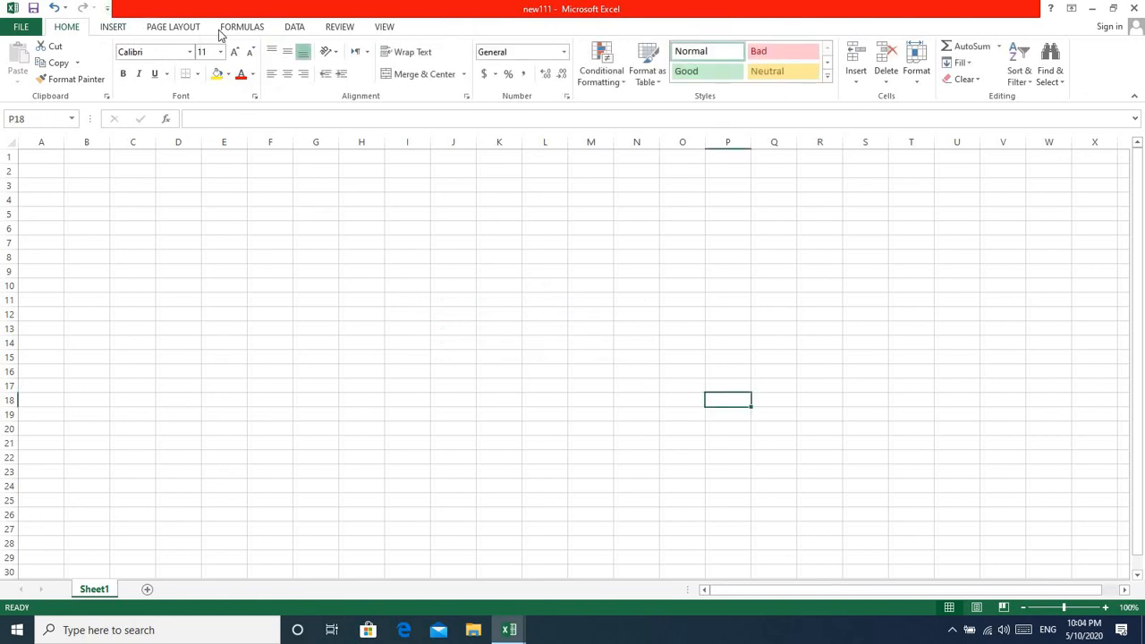
Draw a rectangle about 2.13" wide and 0.99" high around columns I to L on Sheet1 of new111.
left_click(114, 30)
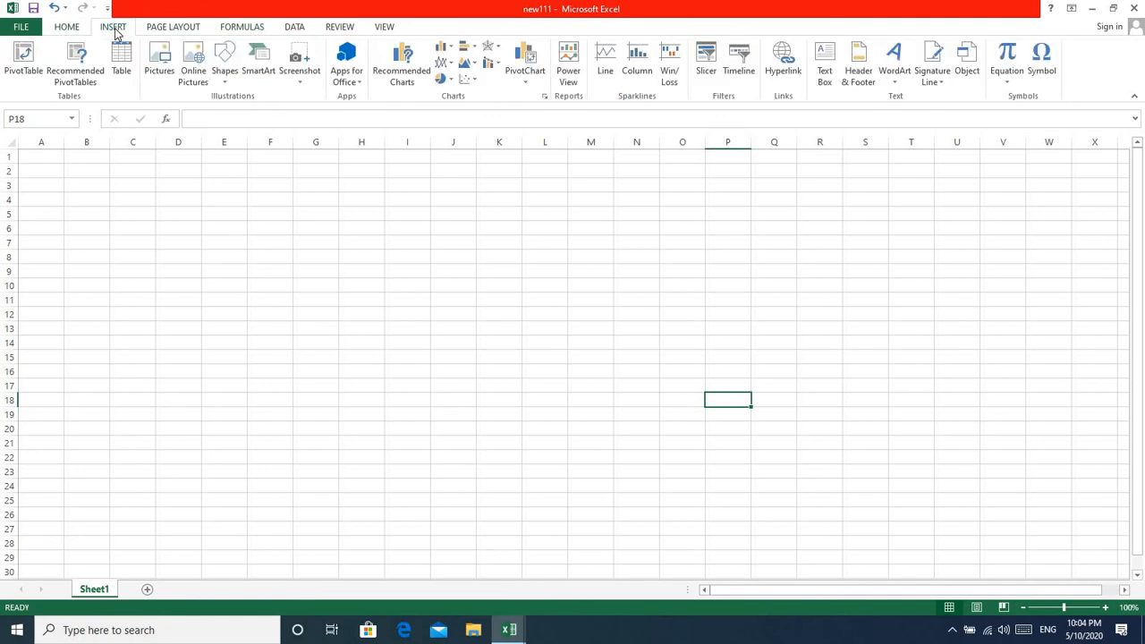
left_click(226, 83)
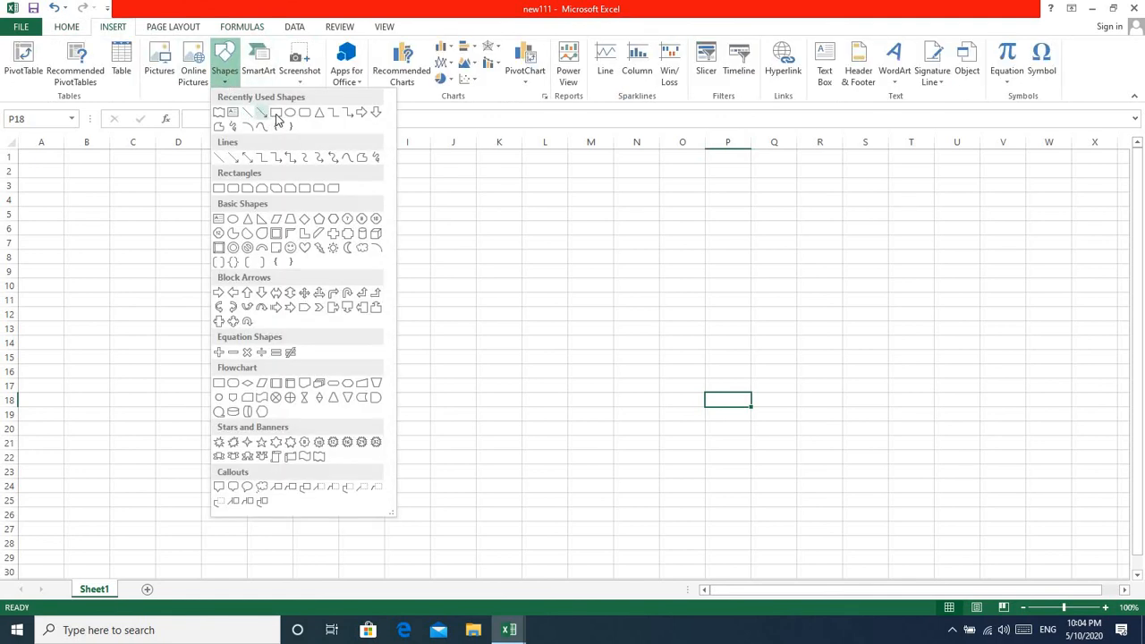
left_click(277, 114)
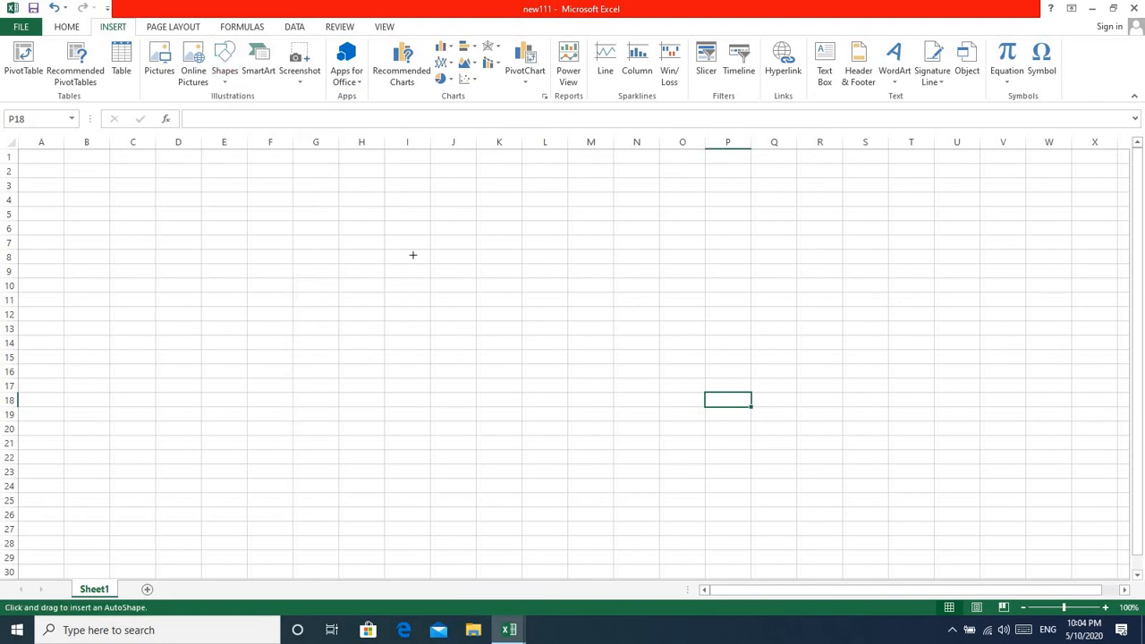
mouse_move(413, 255)
left_mouse_down()
mouse_move(437, 291)
mouse_move(560, 323)
left_mouse_up()
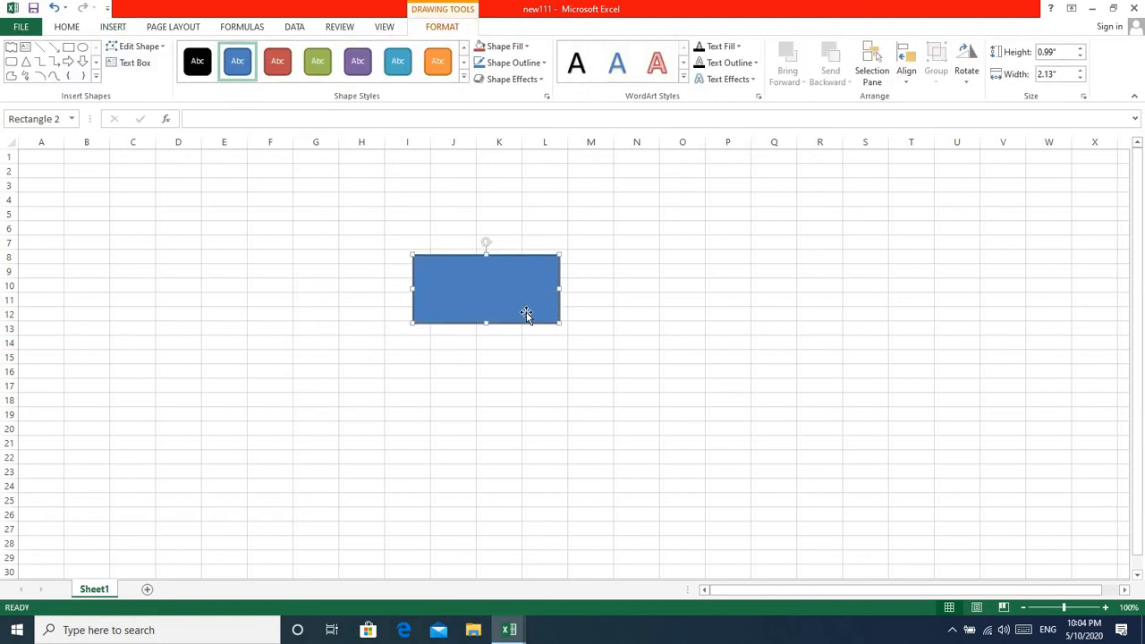
Hyperlink the rectangle to the existing file e-exa2 (Autosaved).xlsx and follow the link to that workbook.
right_click(526, 312)
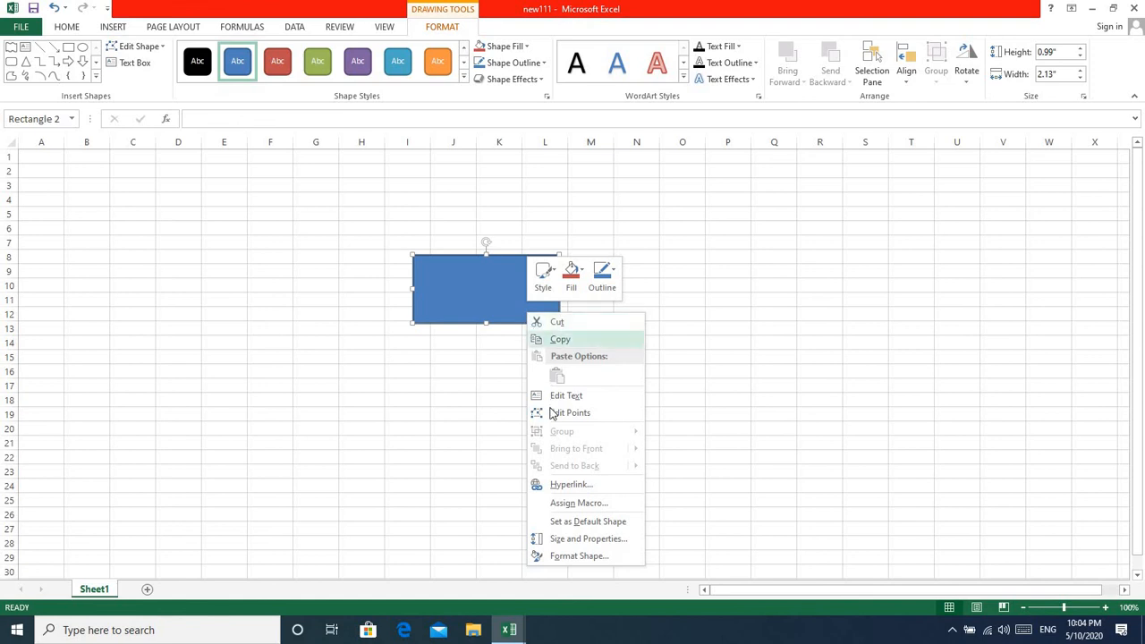
left_click(557, 485)
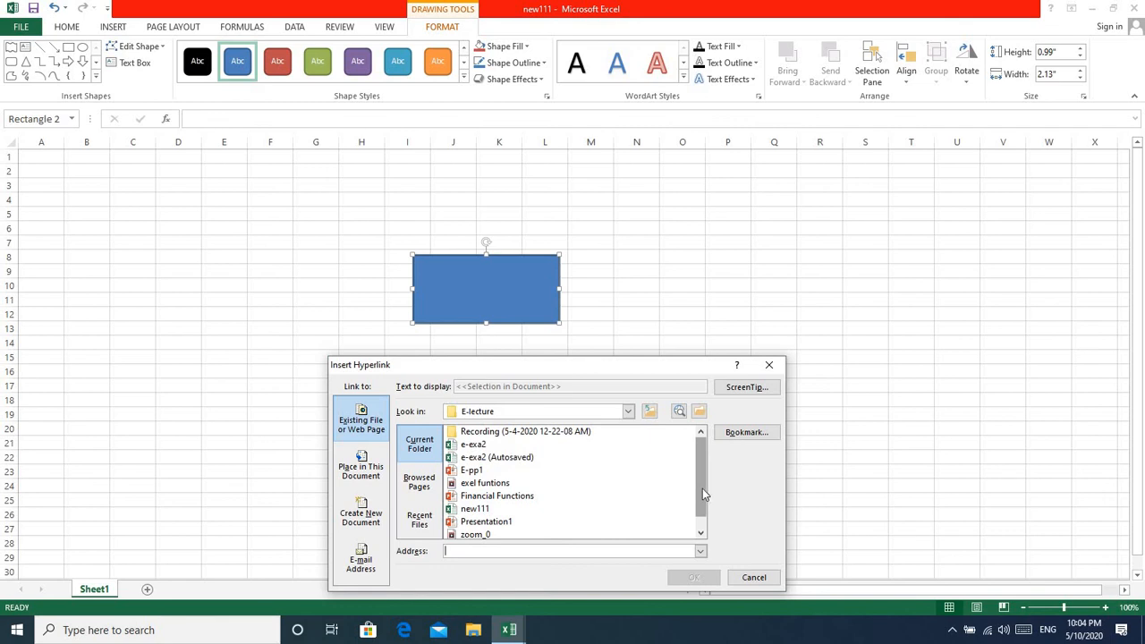
left_click(503, 460)
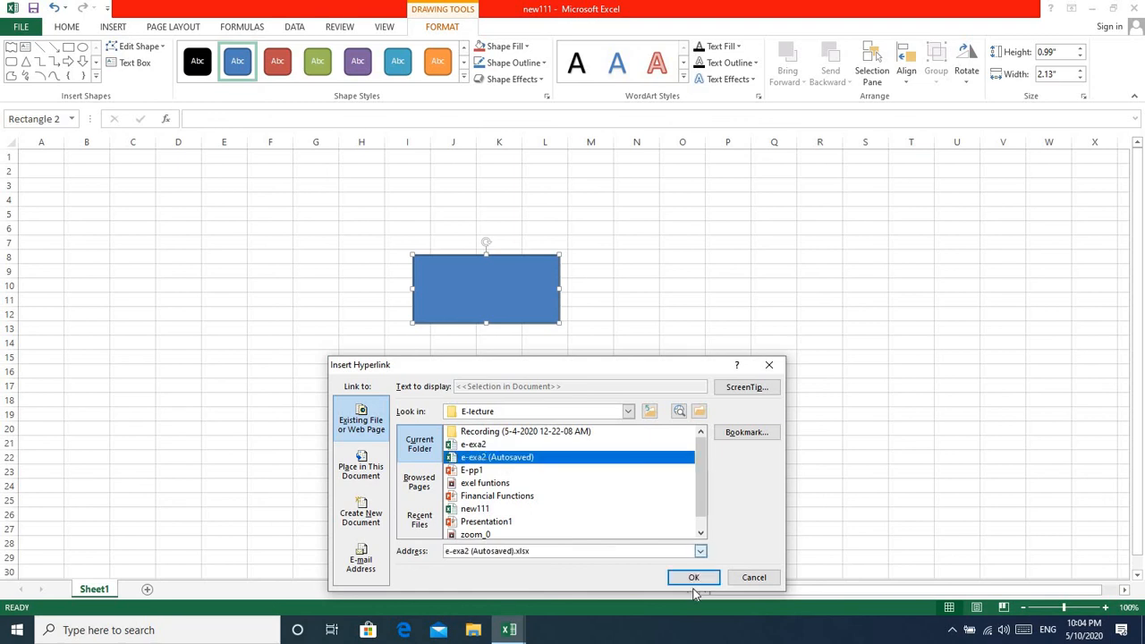
left_click(691, 579)
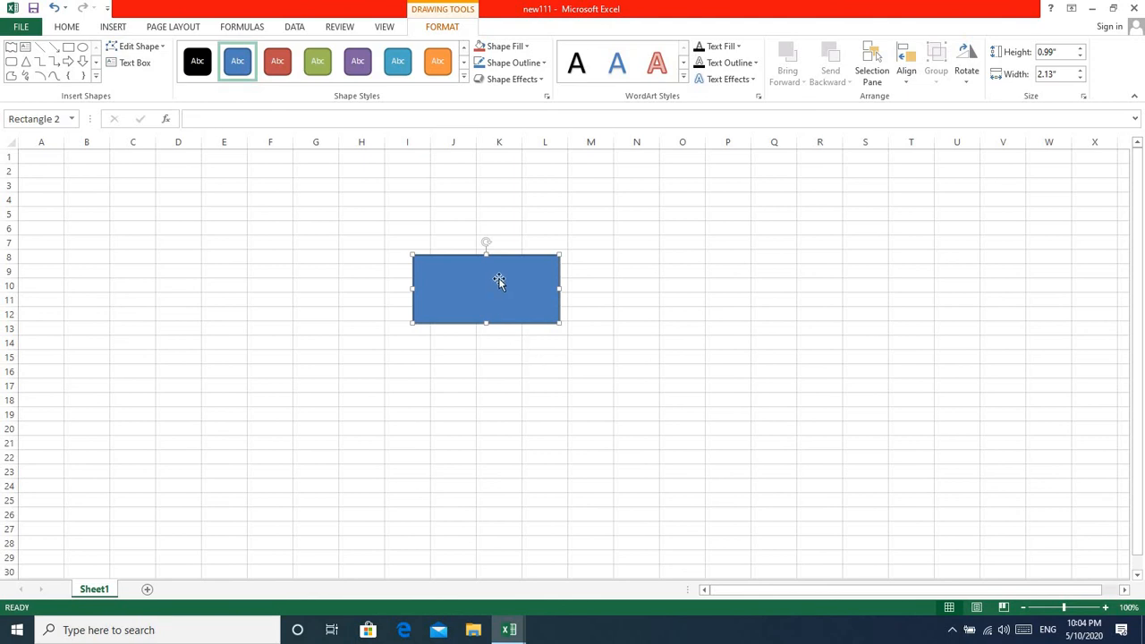
left_click(613, 372)
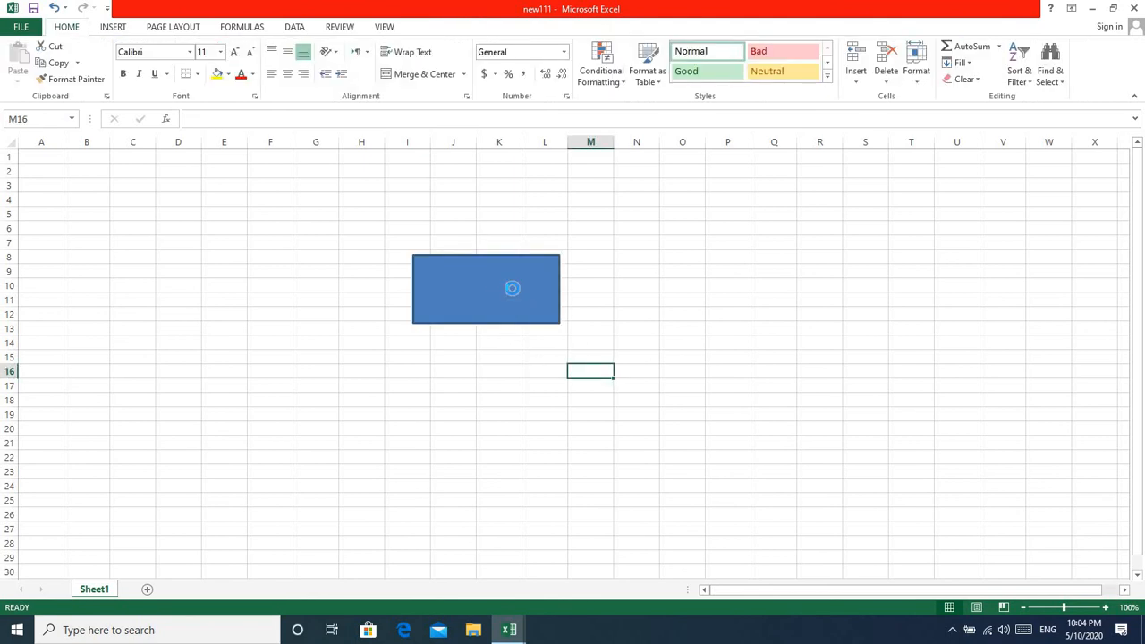
left_click(512, 288)
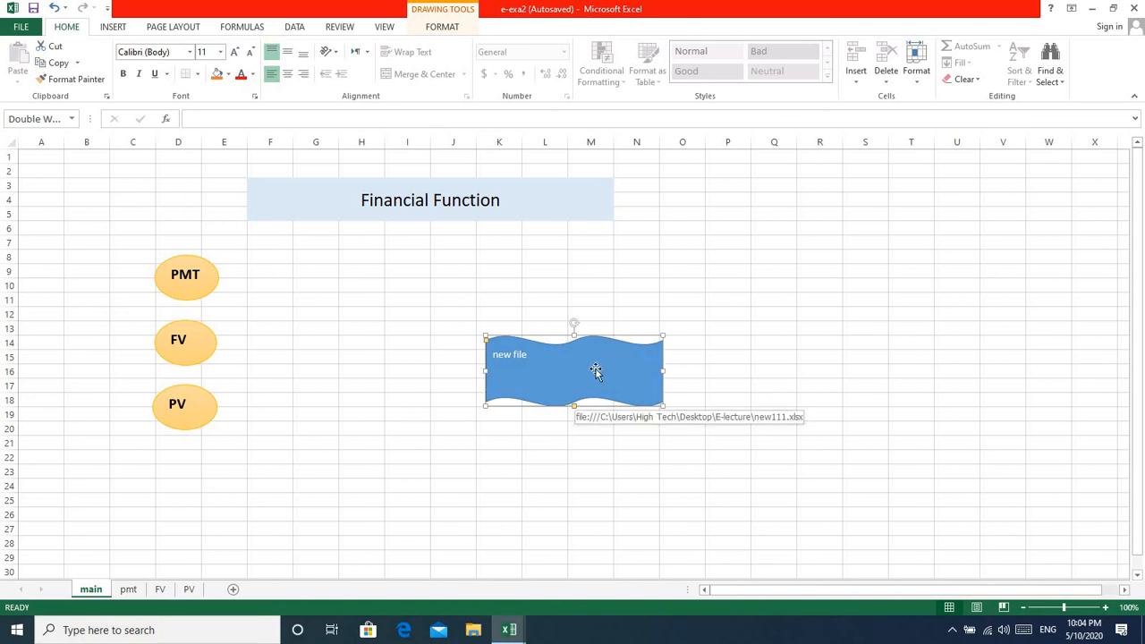
Delete the "new file" shape from the main sheet and insert a new worksheet after that sheet.
key("Delete")
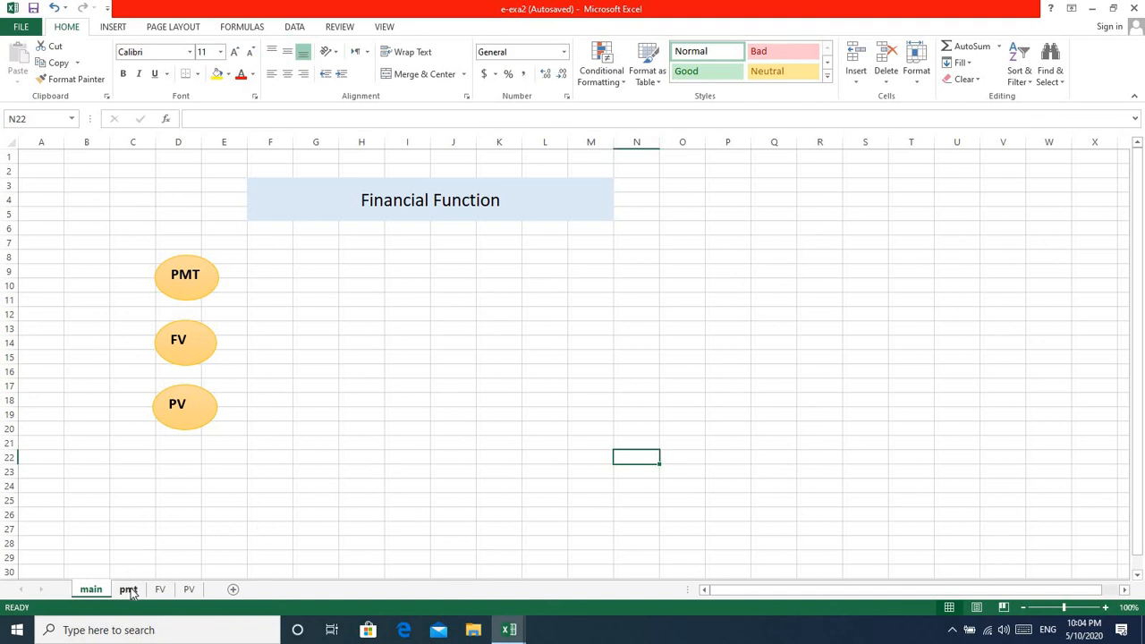
left_click(234, 590)
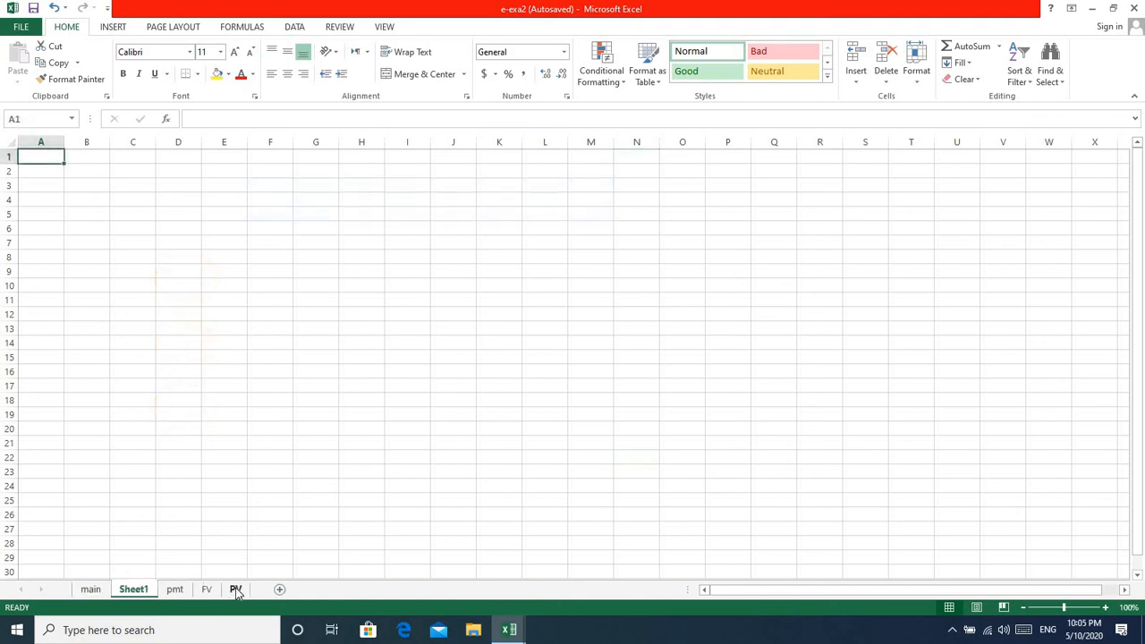
left_click(95, 589)
left_click(132, 590)
right_click(135, 592)
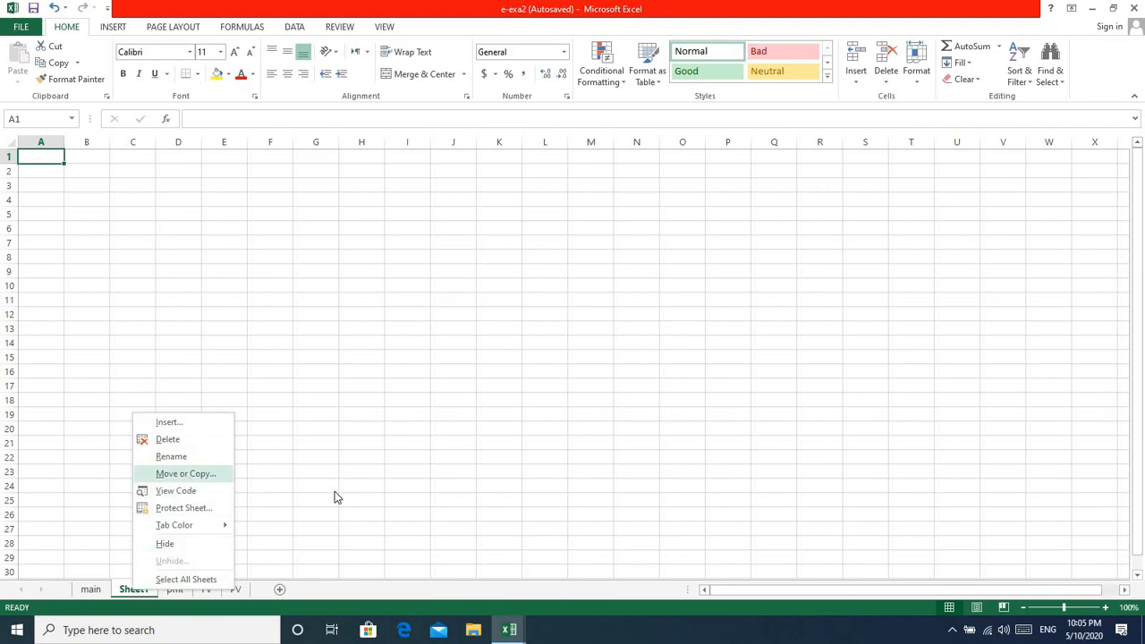
key("Escape")
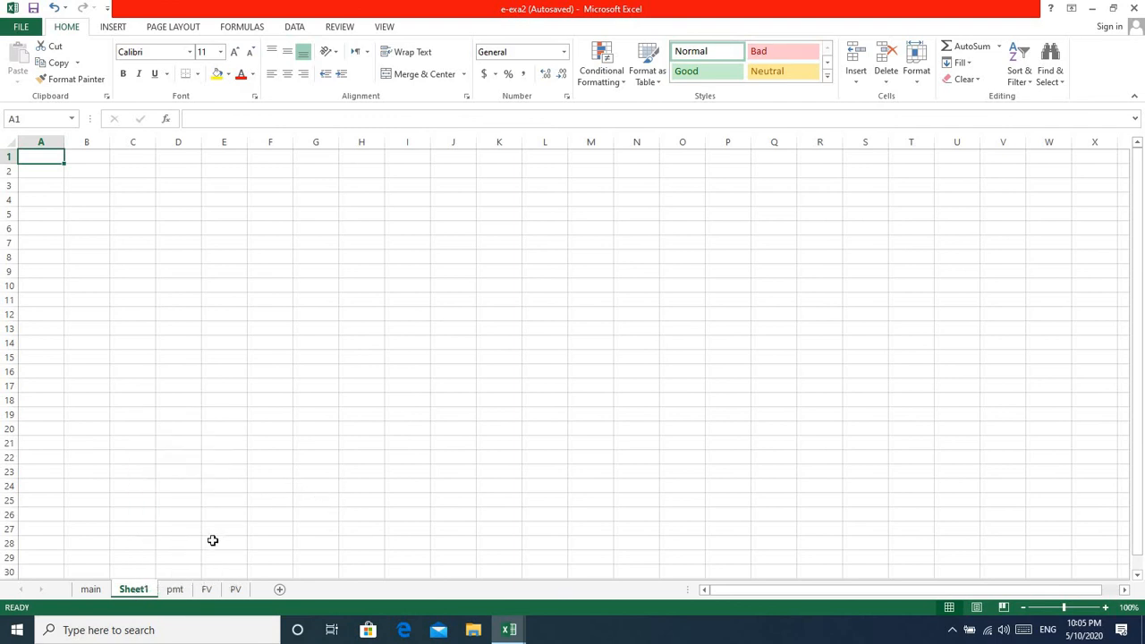
Examine the destination workbooks and sheet positions offered for moving or copying the PV sheet.
left_click(236, 590)
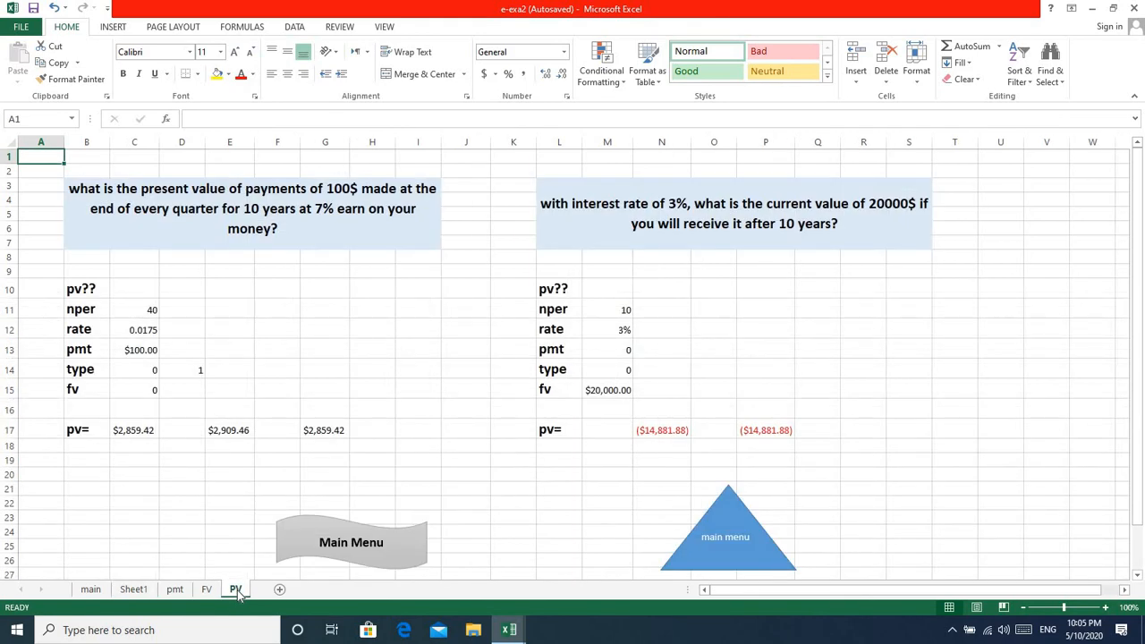
right_click(238, 592)
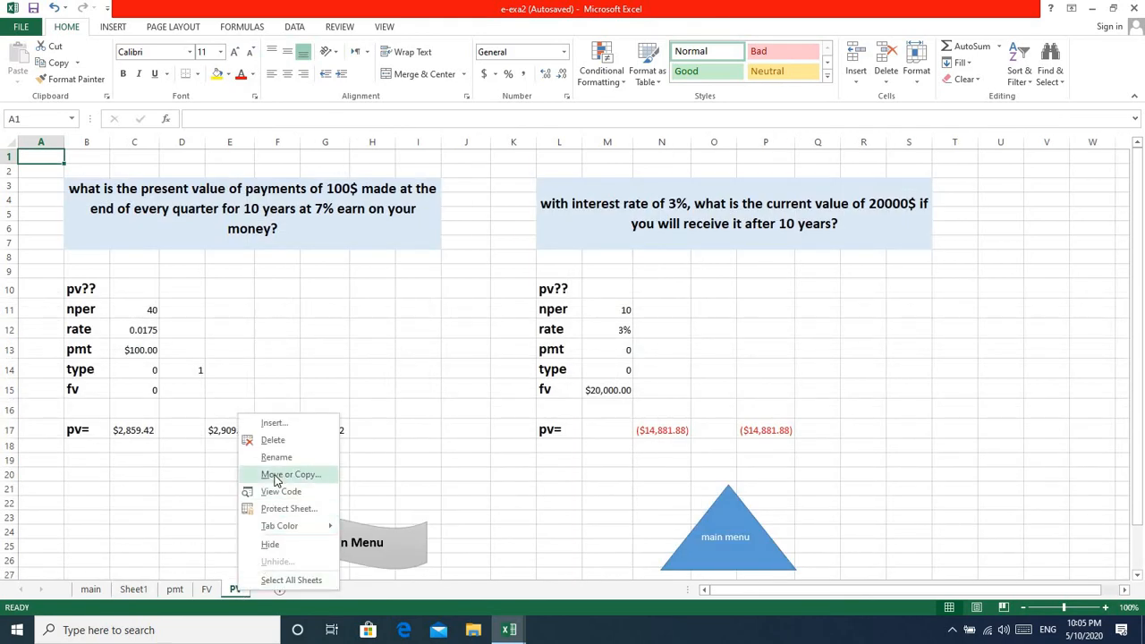
key("Escape")
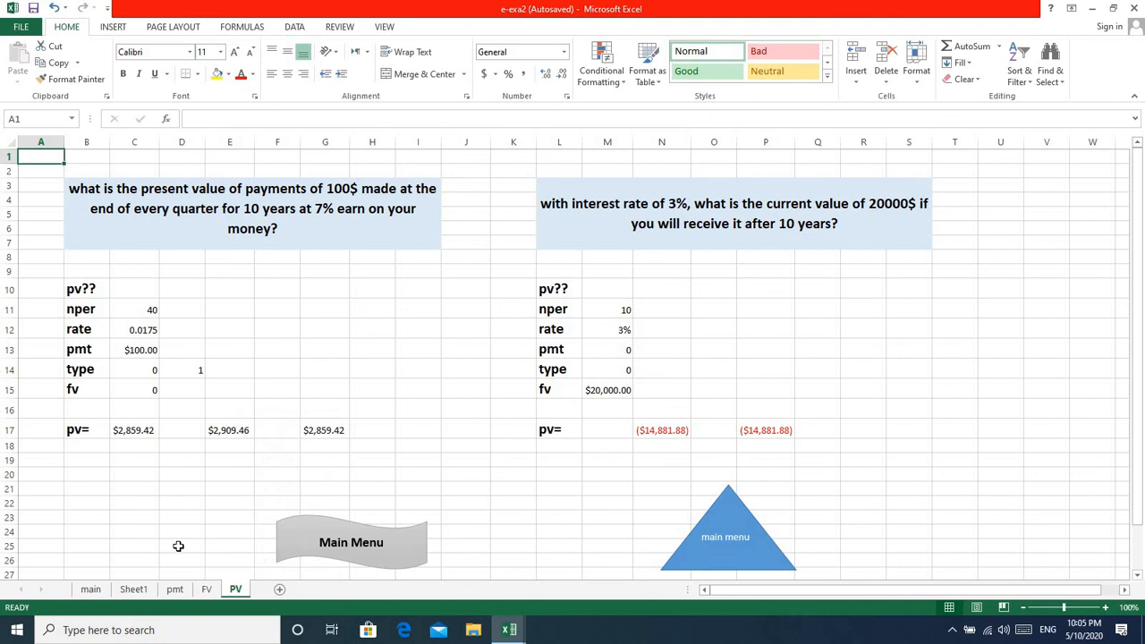
right_click(238, 591)
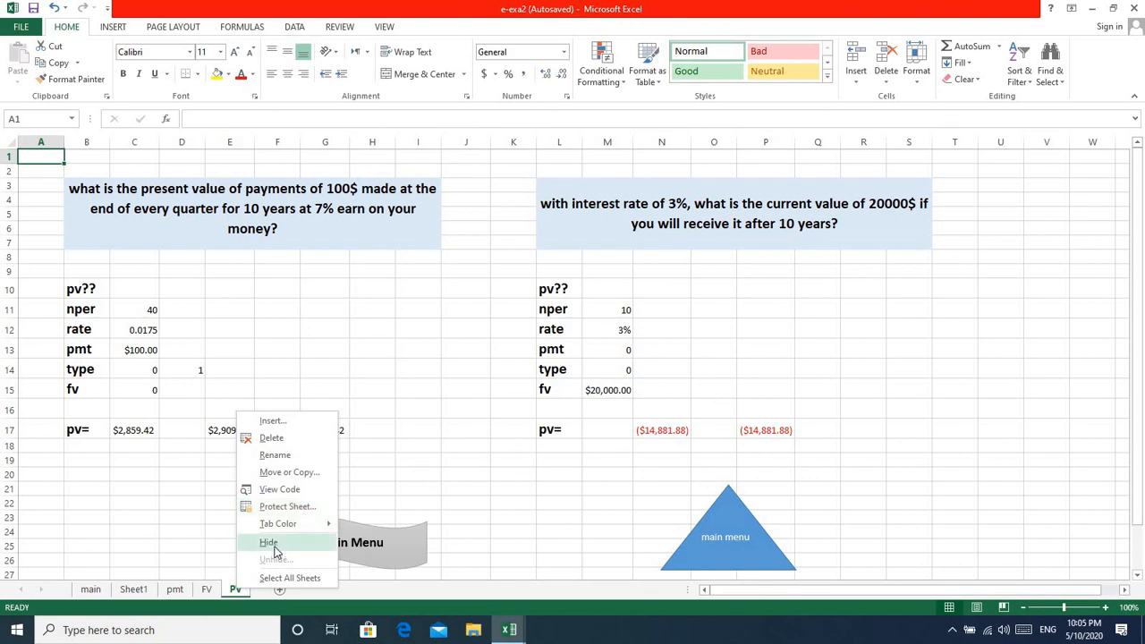
left_click(294, 475)
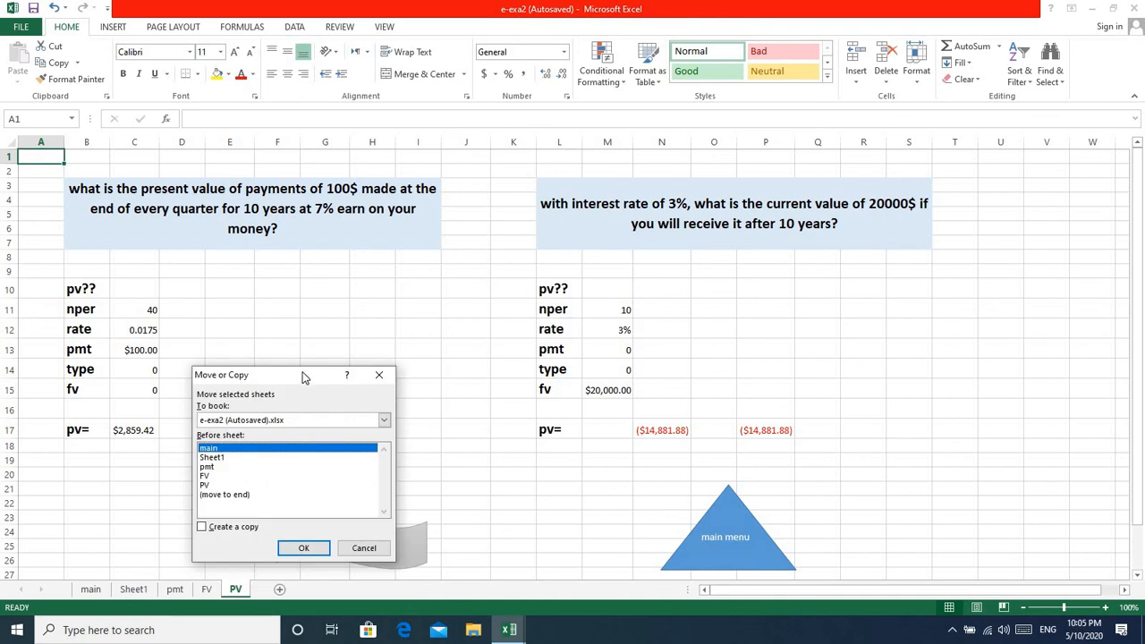
left_click_drag(301, 375, 314, 303)
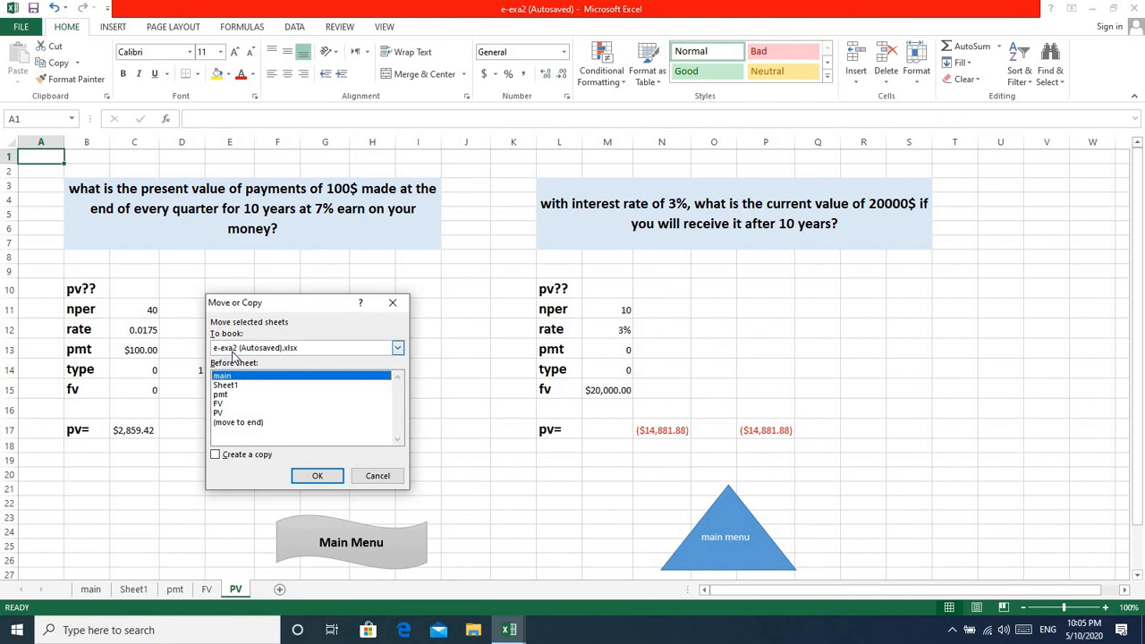
left_click(398, 348)
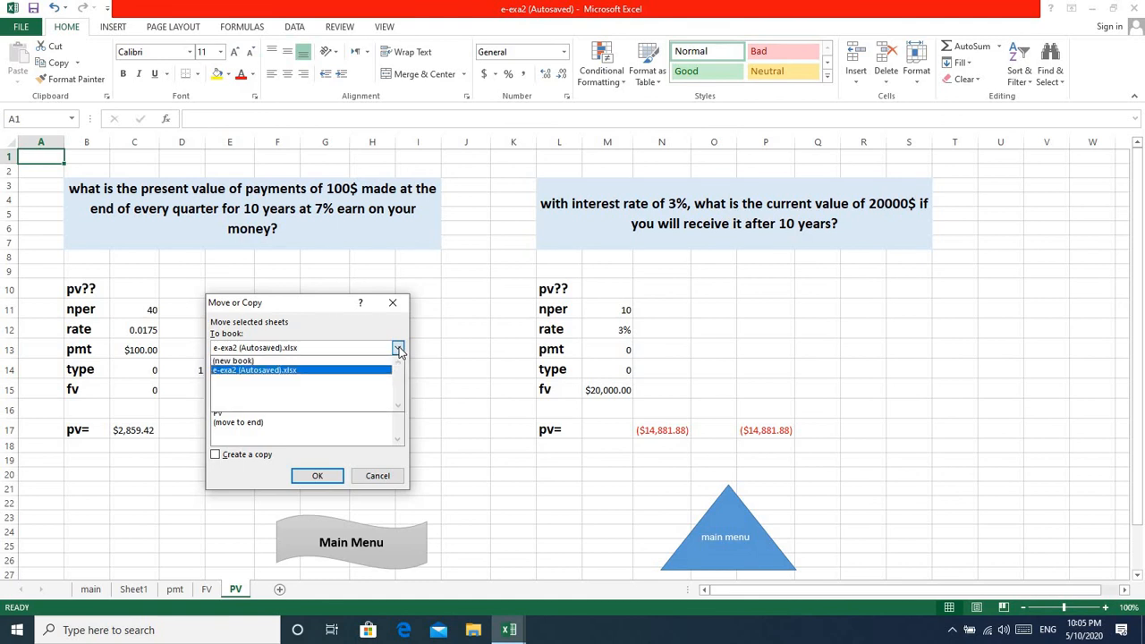
left_click(398, 349)
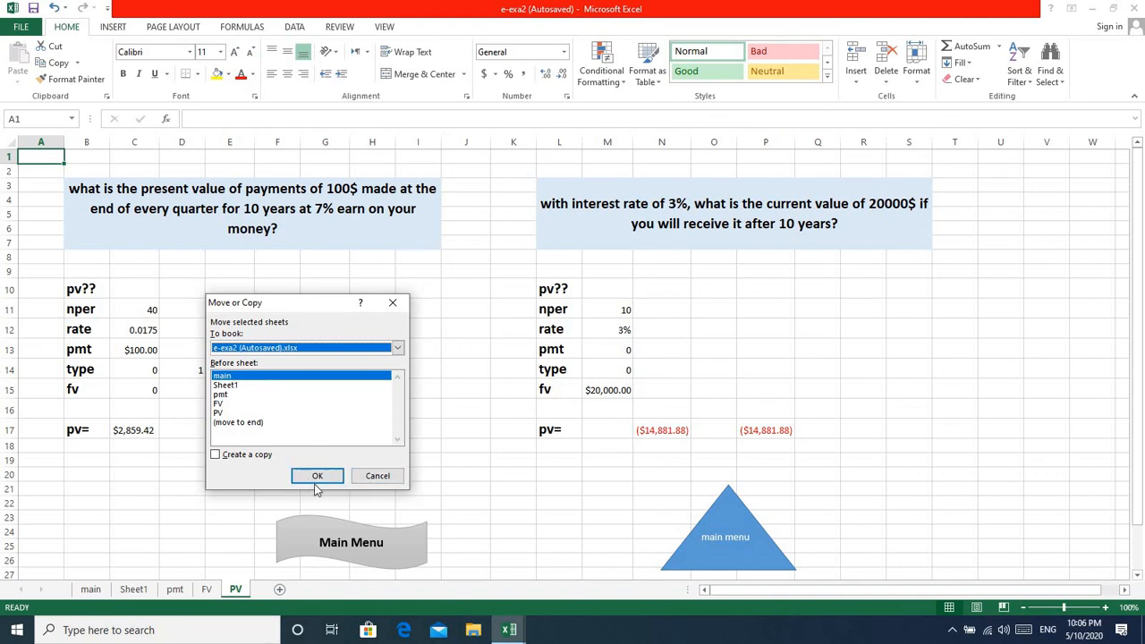
left_click(390, 304)
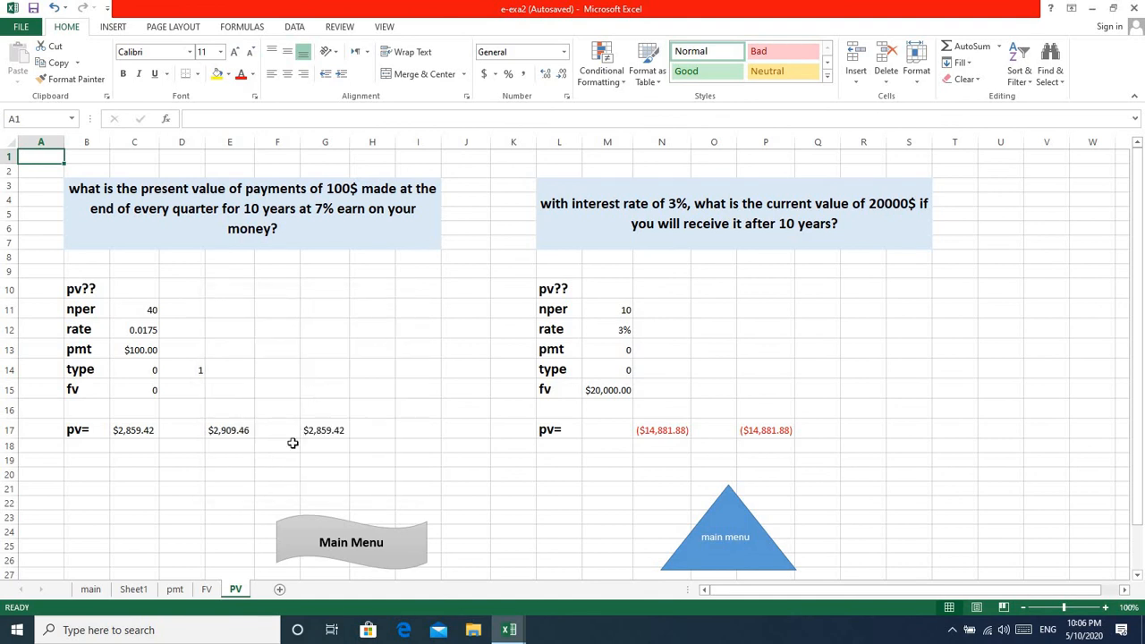
Copy Sheet1 into a new workbook and close that workbook without saving it.
right_click(140, 591)
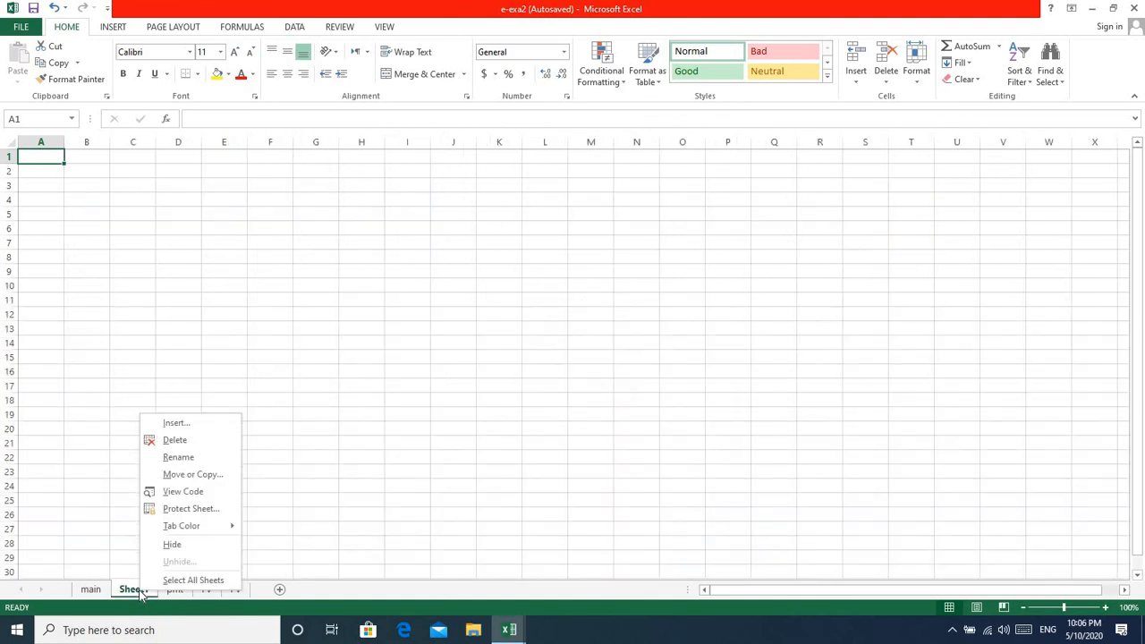
left_click(190, 479)
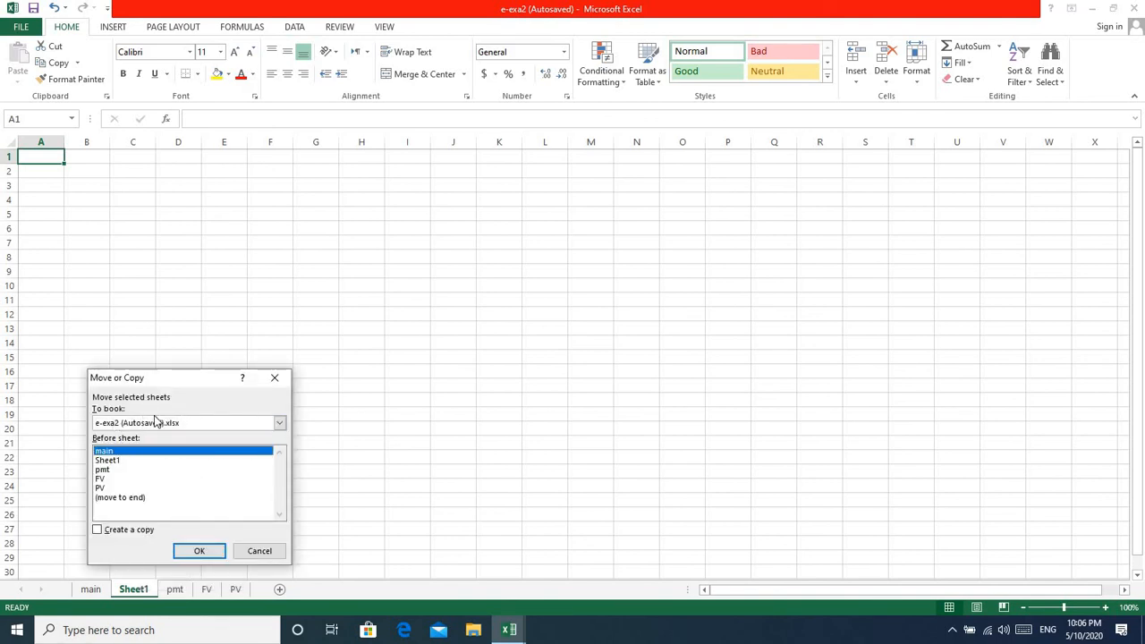
left_click(280, 423)
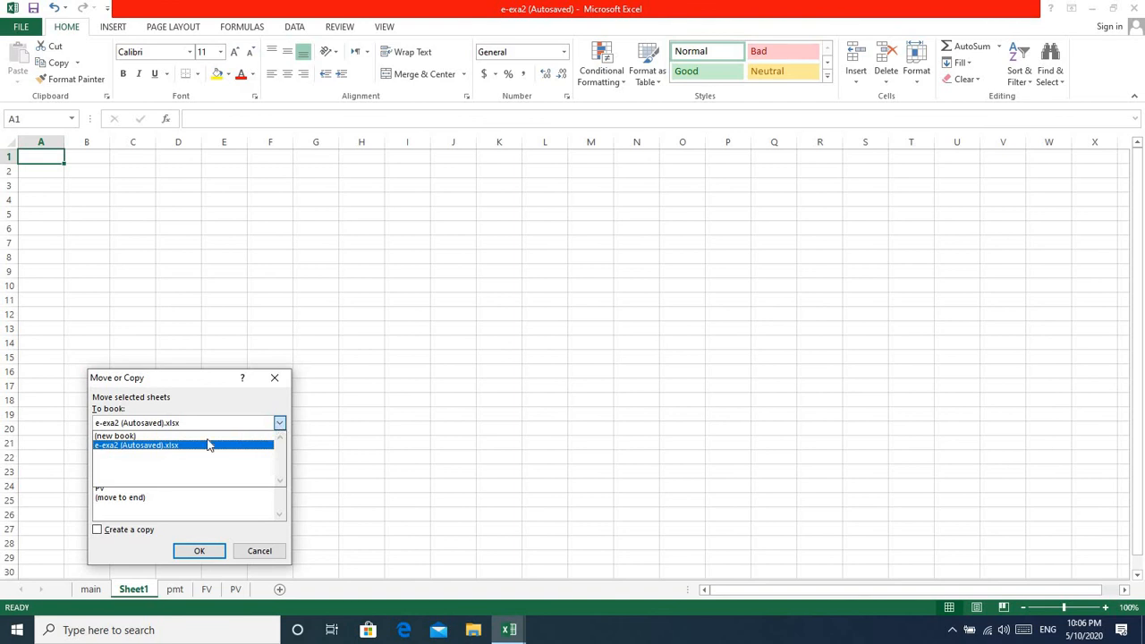
left_click(178, 436)
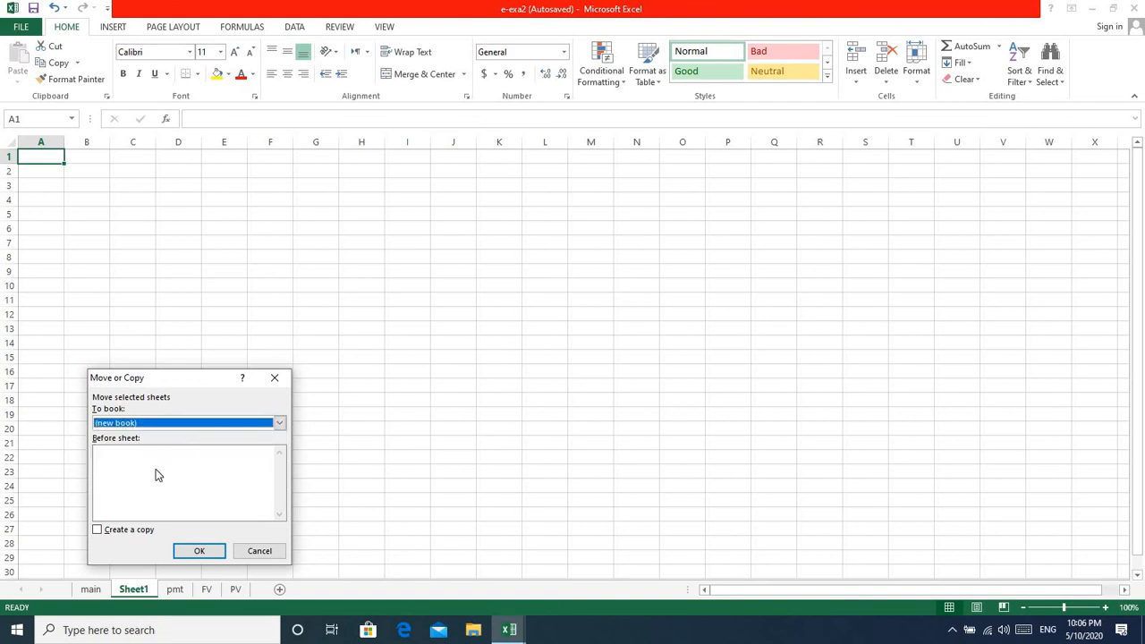
left_click(97, 530)
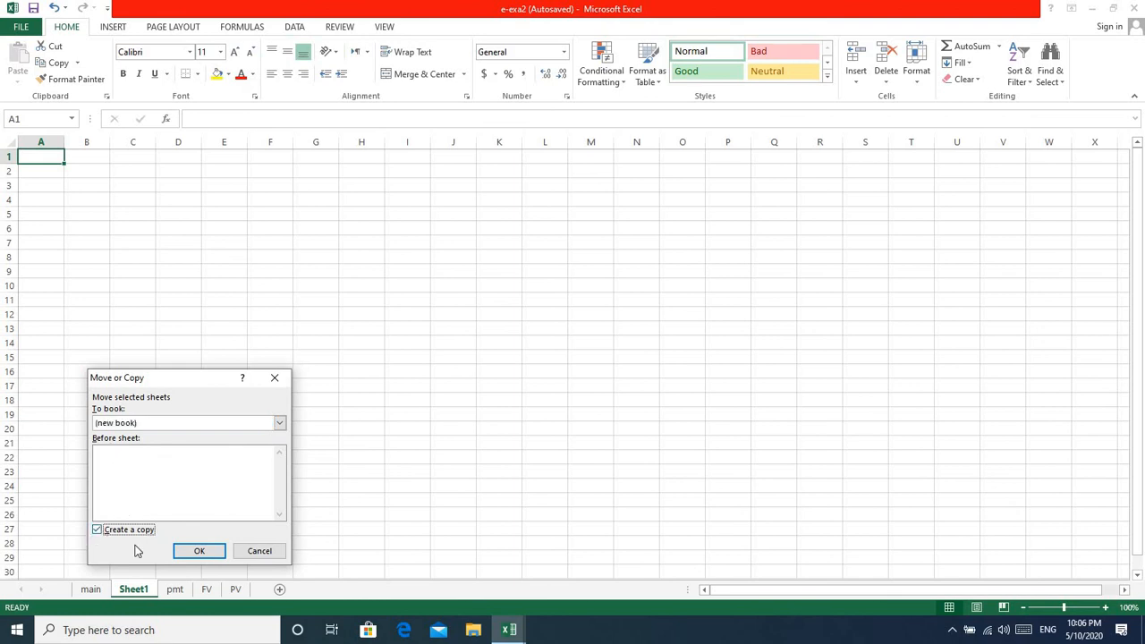
left_click(199, 552)
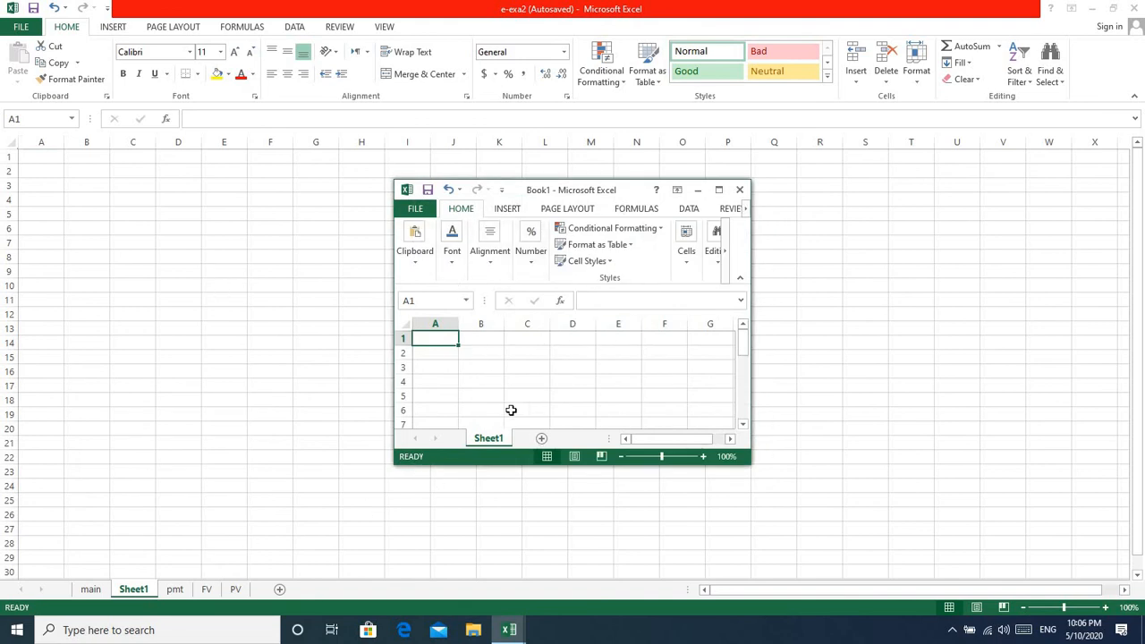
left_click(738, 192)
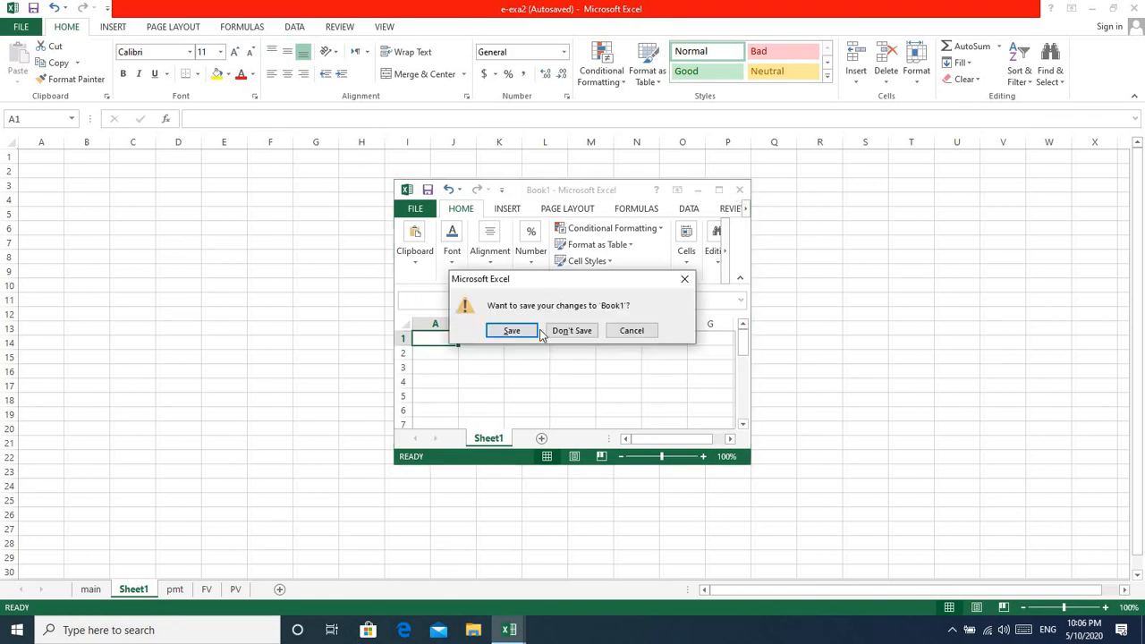
left_click(571, 330)
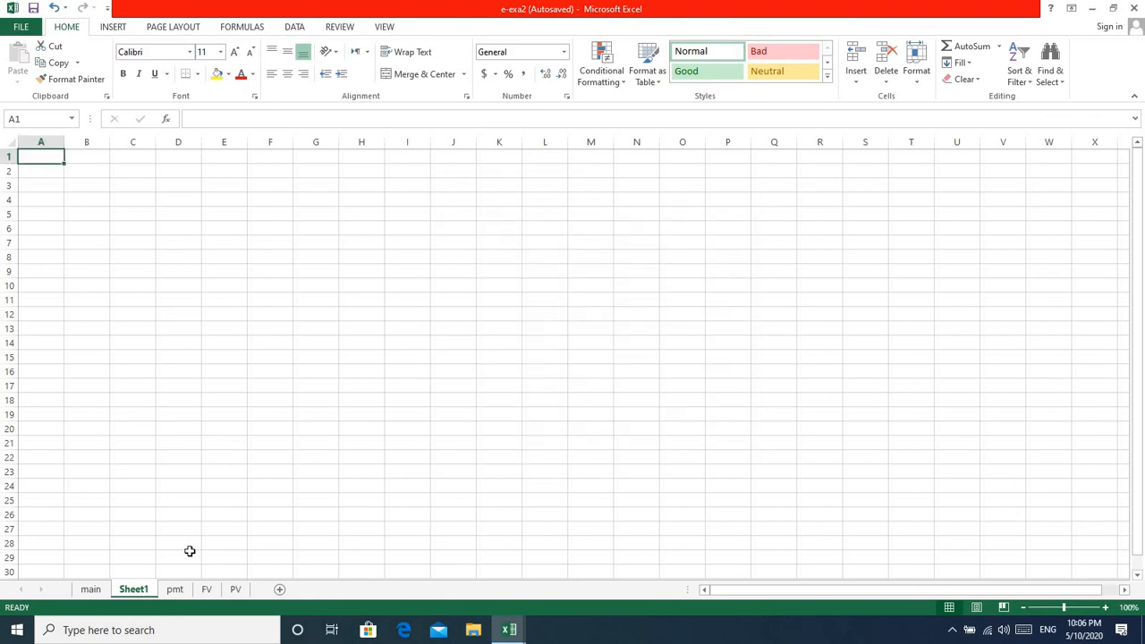
Create a copy of the FV sheet in a new workbook, keeping the original sheet.
right_click(206, 593)
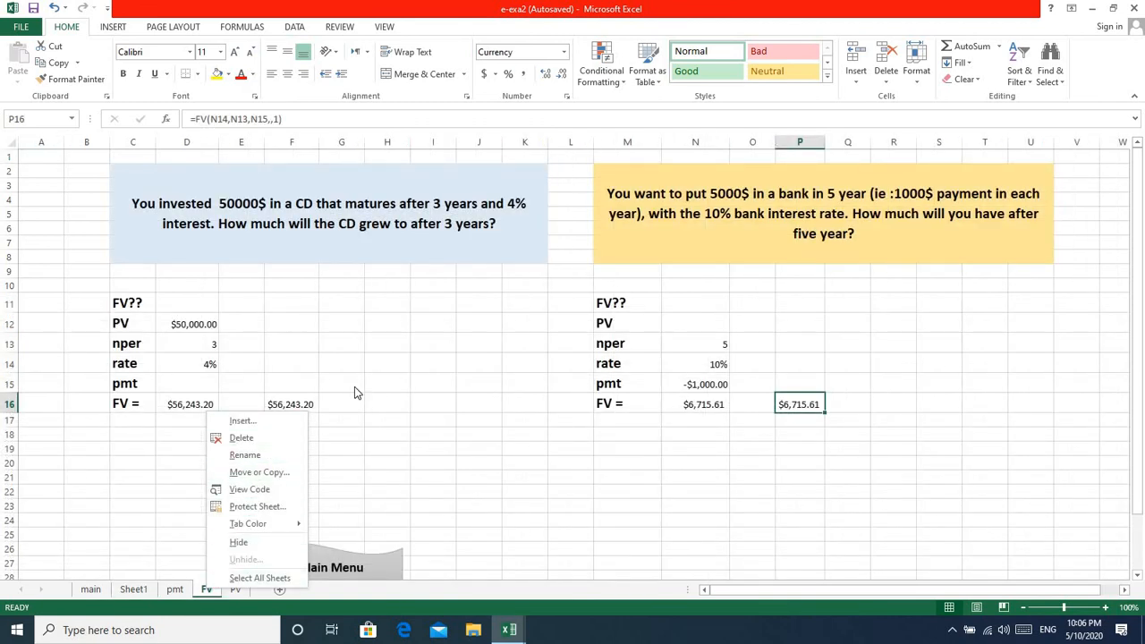
left_click(246, 475)
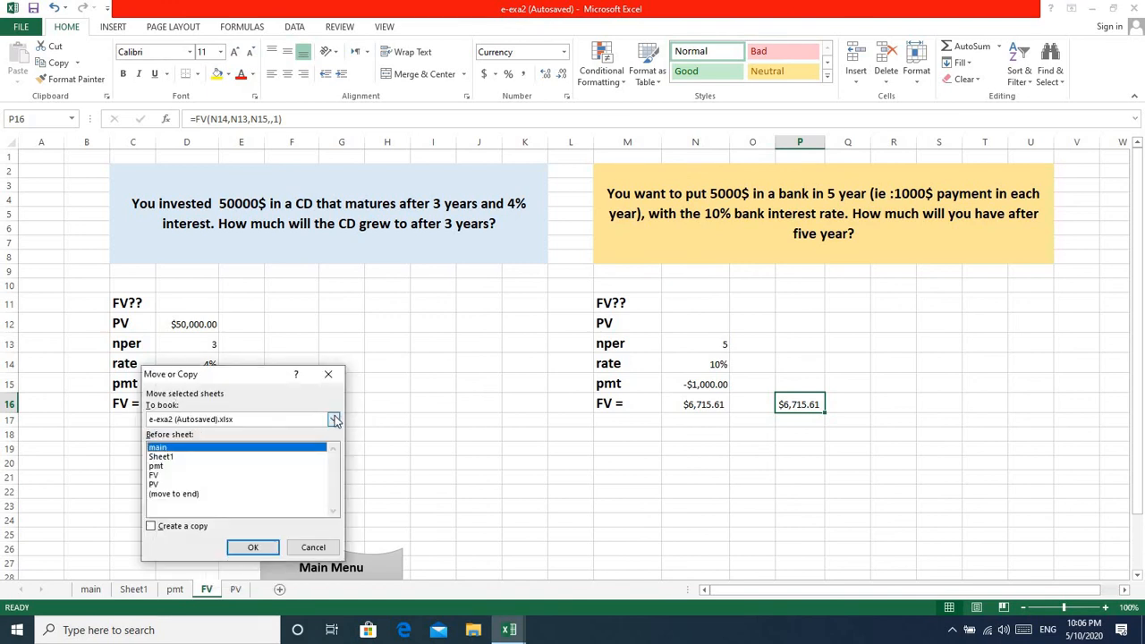
left_click(334, 420)
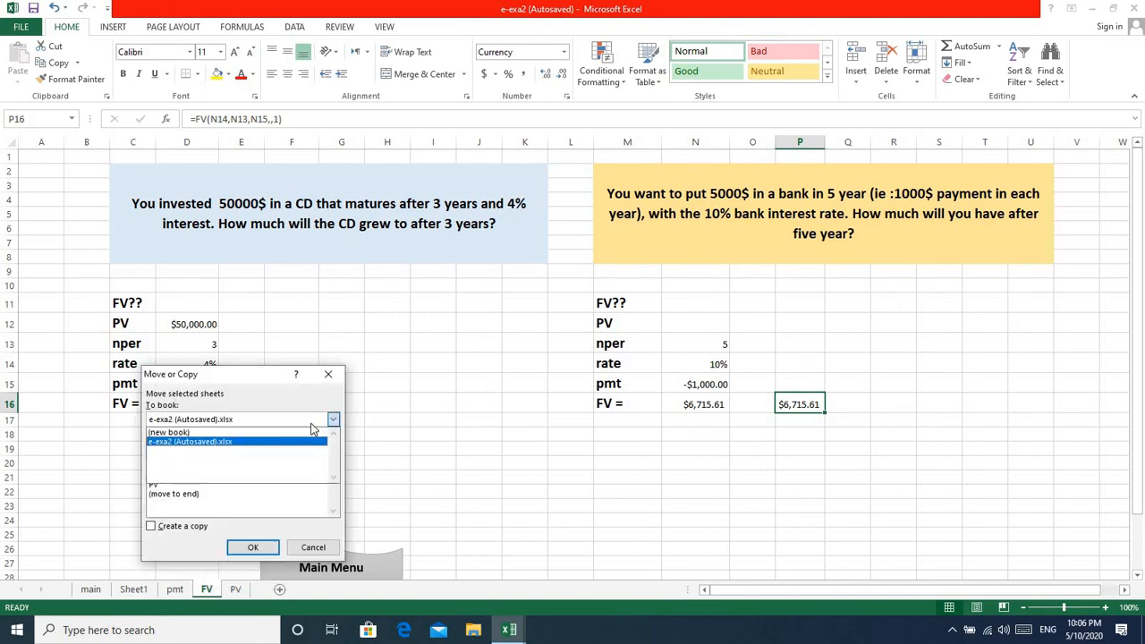
left_click(230, 432)
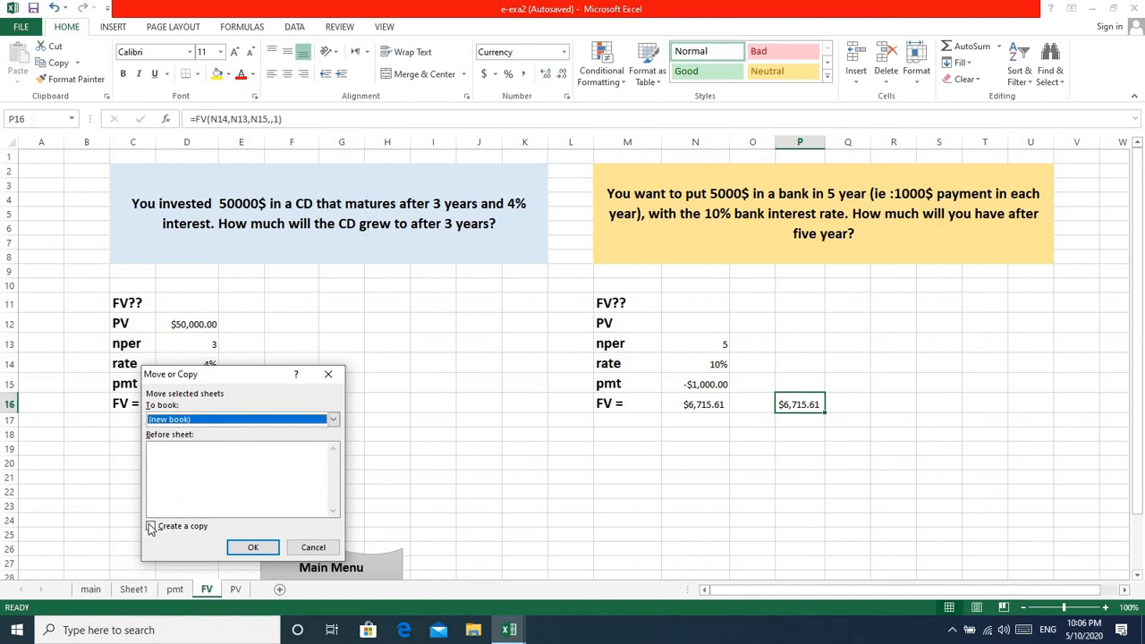
left_click(151, 527)
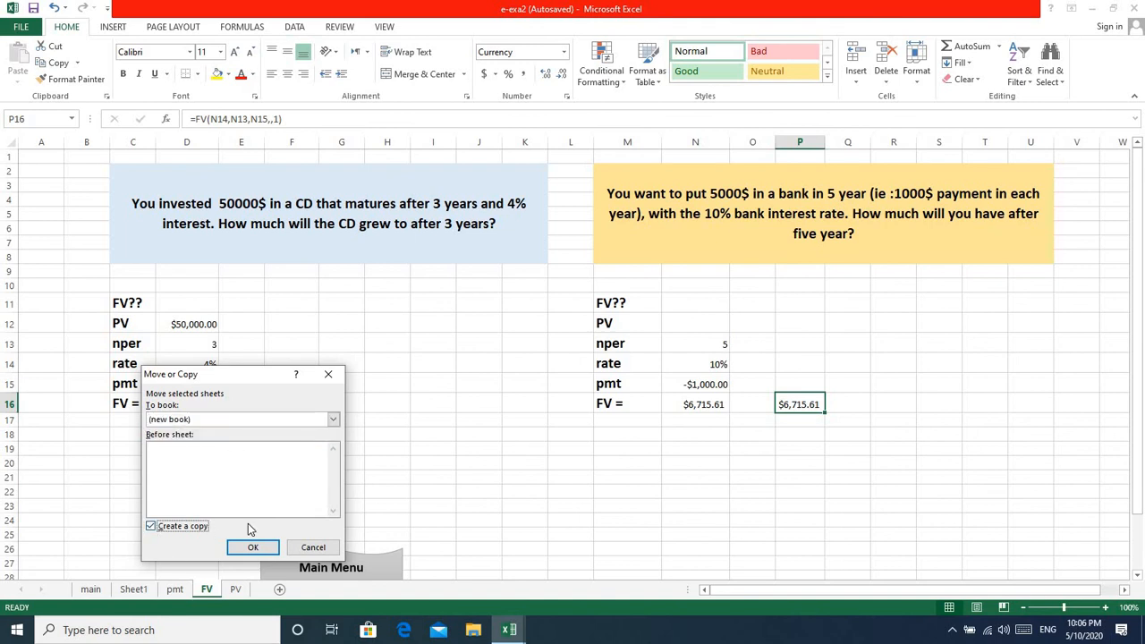
left_click(254, 548)
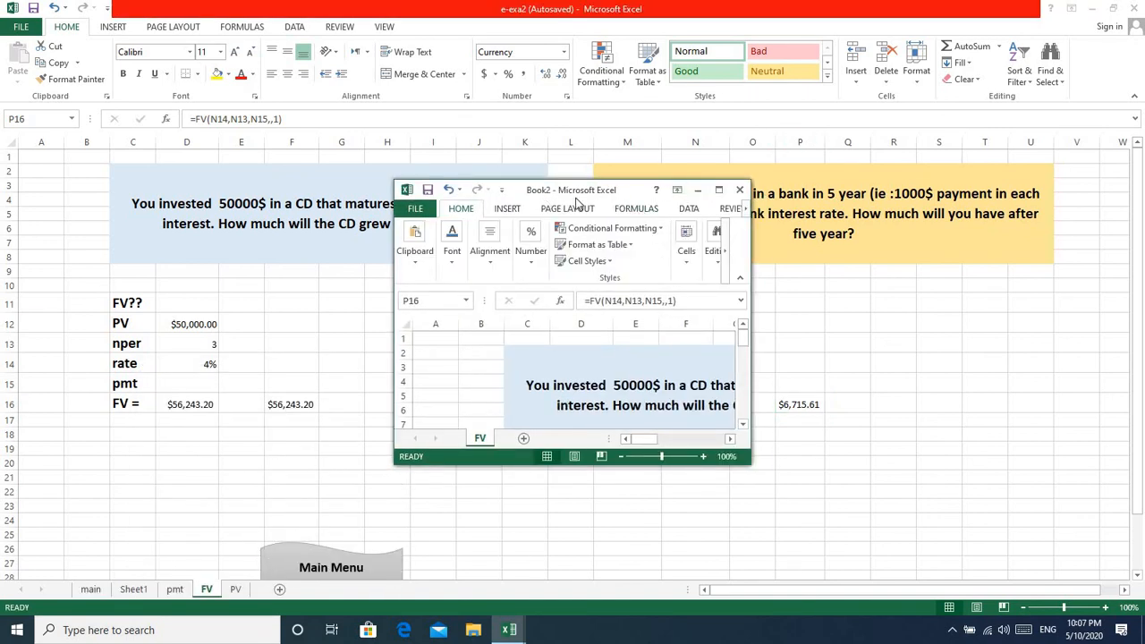
View the copied FV sheet in a maximized window, restore the window size and close the new workbook.
left_click(718, 191)
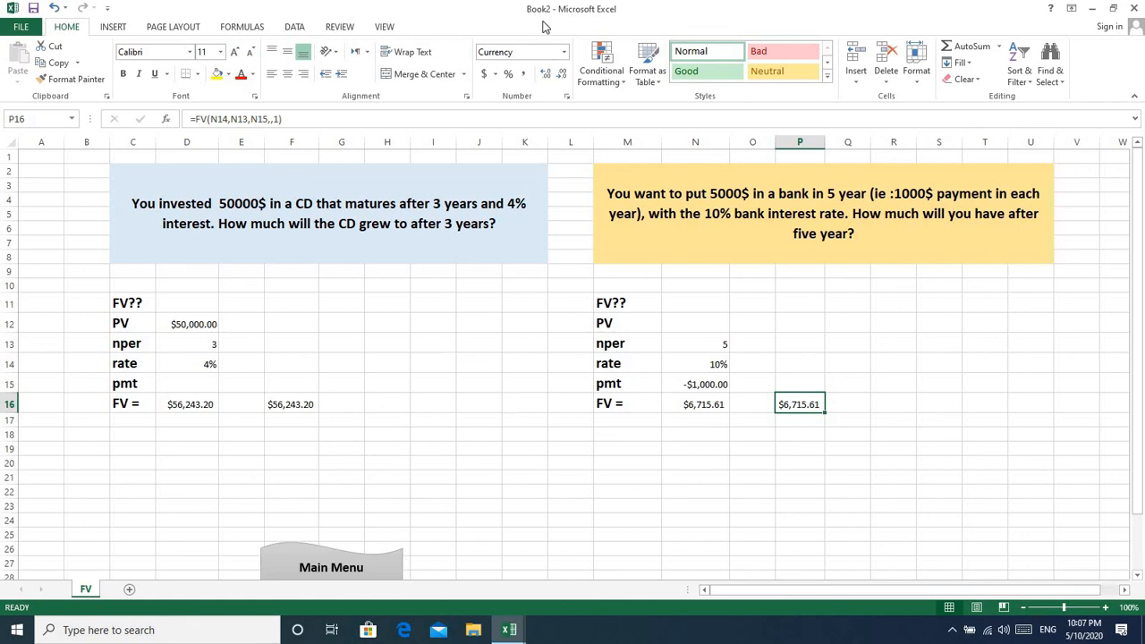
left_click(1112, 9)
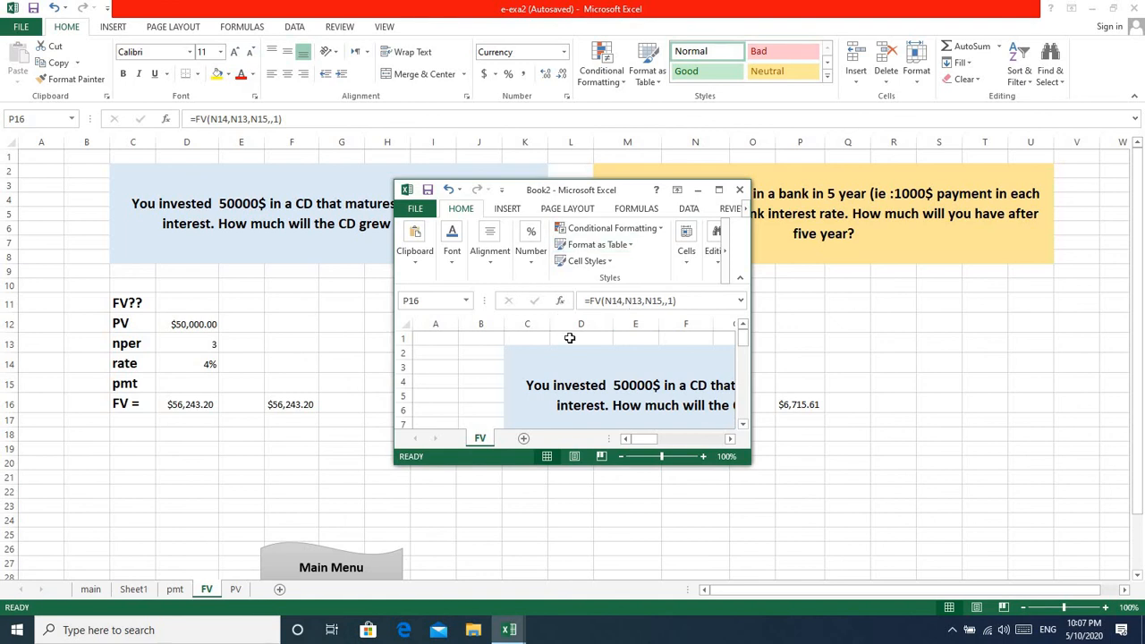
left_click(740, 193)
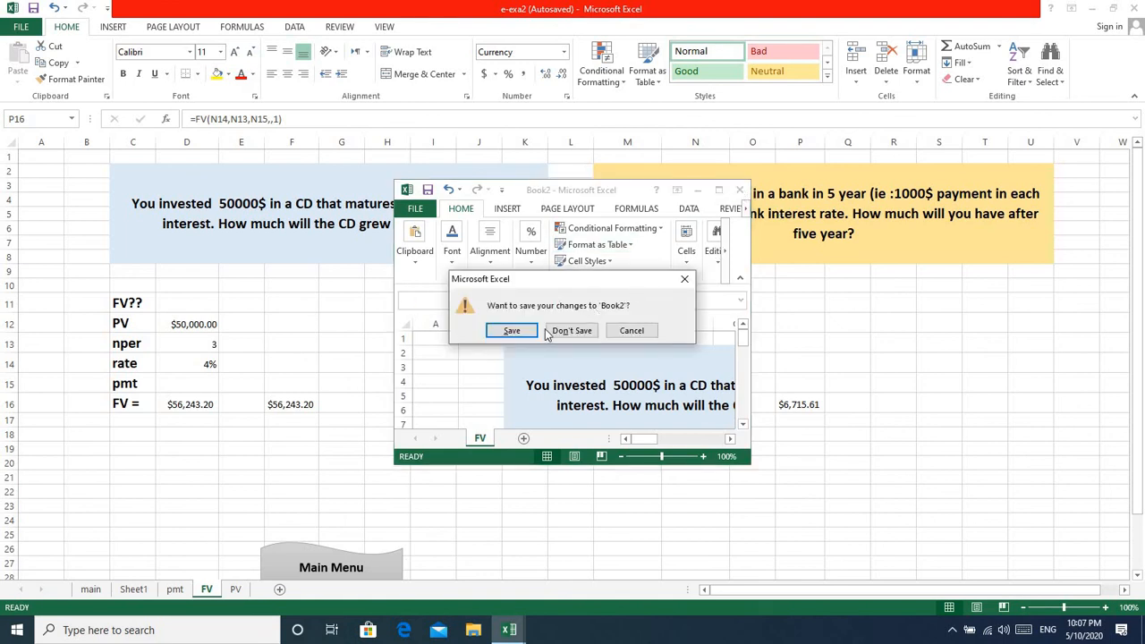